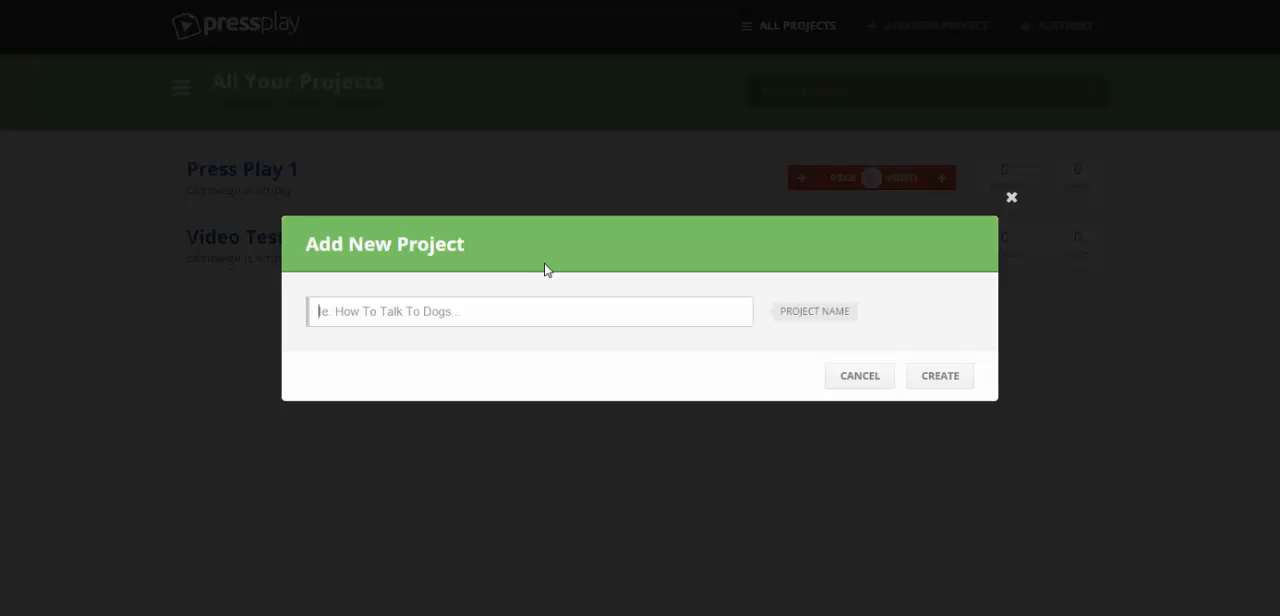
Create a new project named "Sample Video"
type("Sample ")
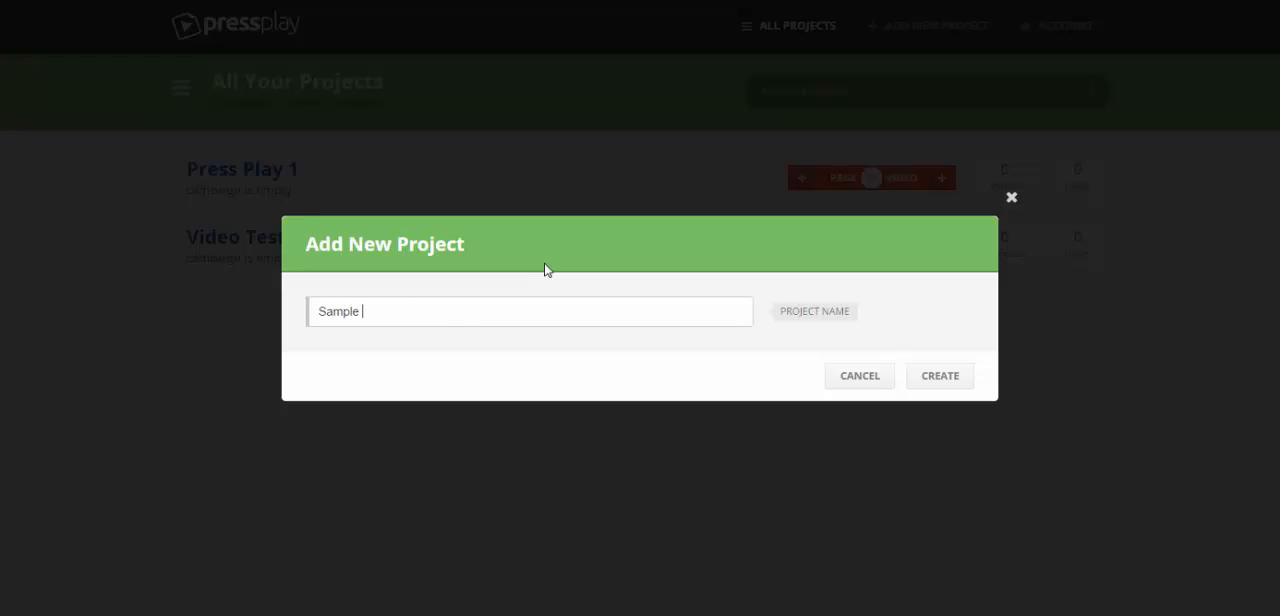
type("Video")
left_click(943, 384)
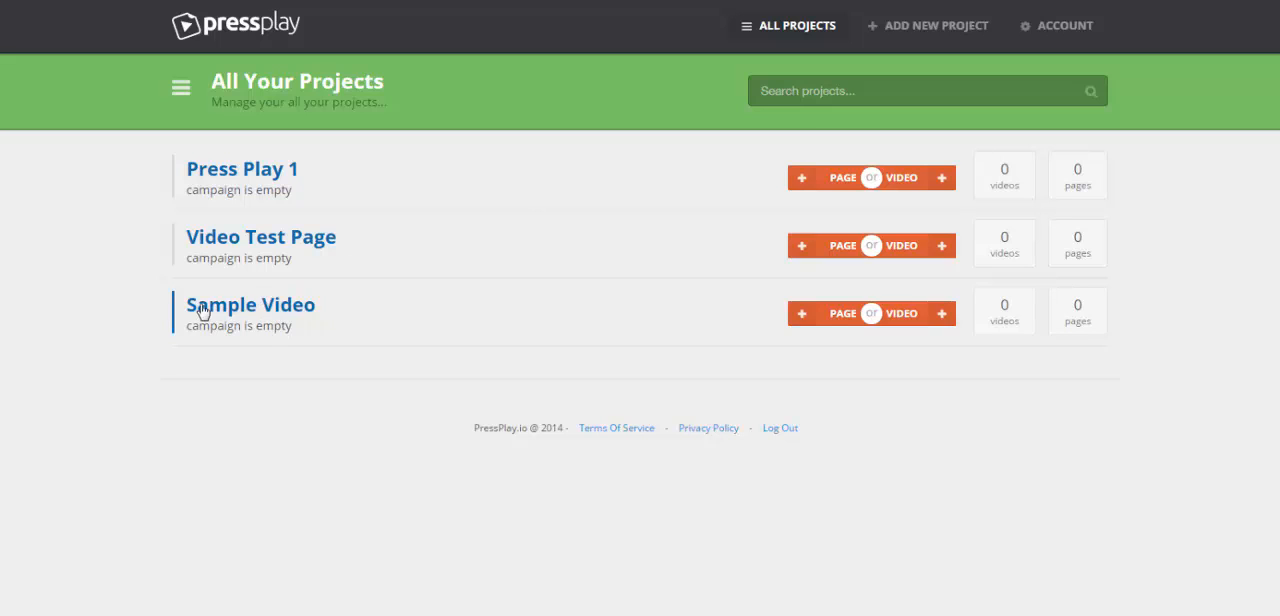
Start a new page in the Sample Video project, name it "Video Landing Page Sample" and proceed to template selection
left_click(796, 318)
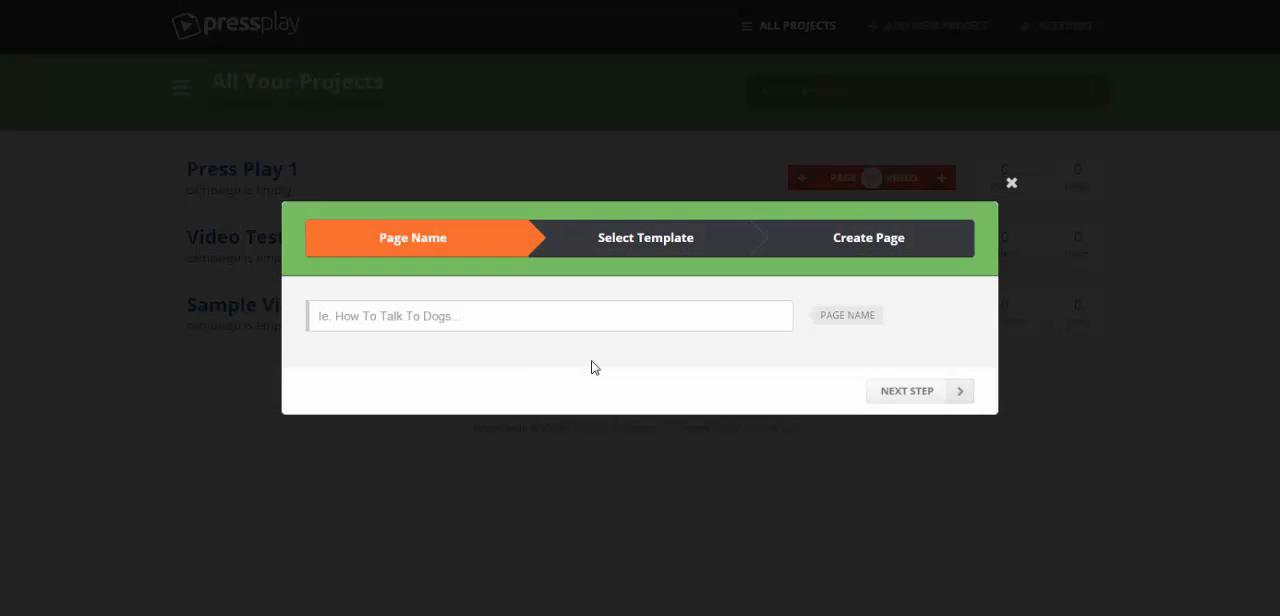
type("Video L")
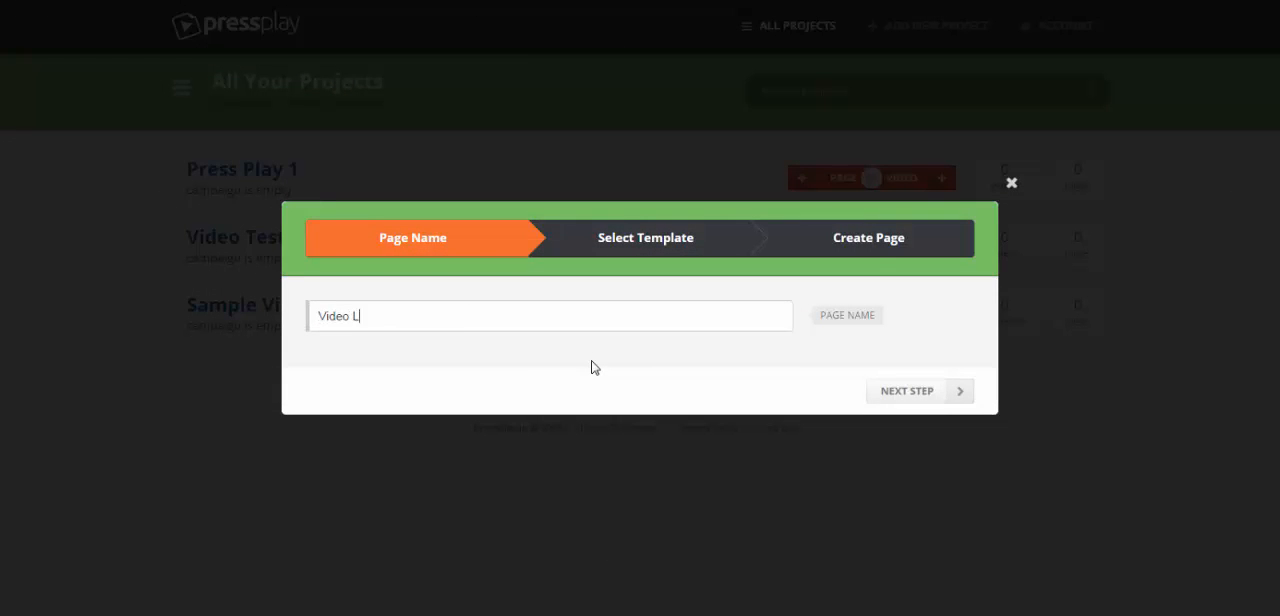
type("anding Page Sample")
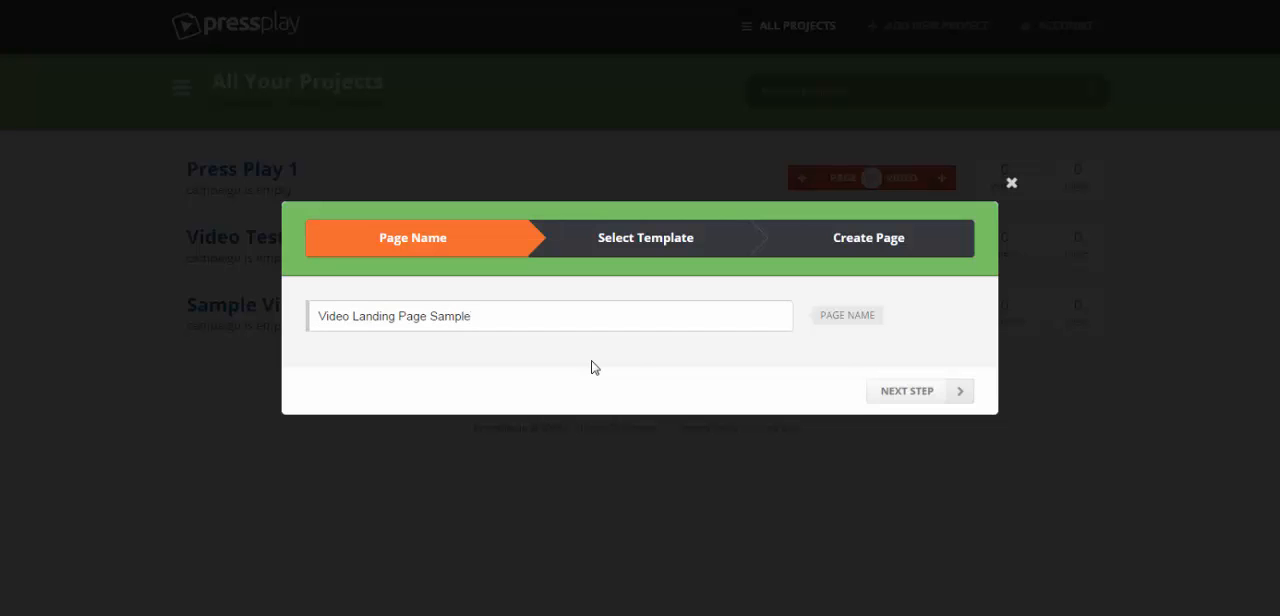
left_click(902, 394)
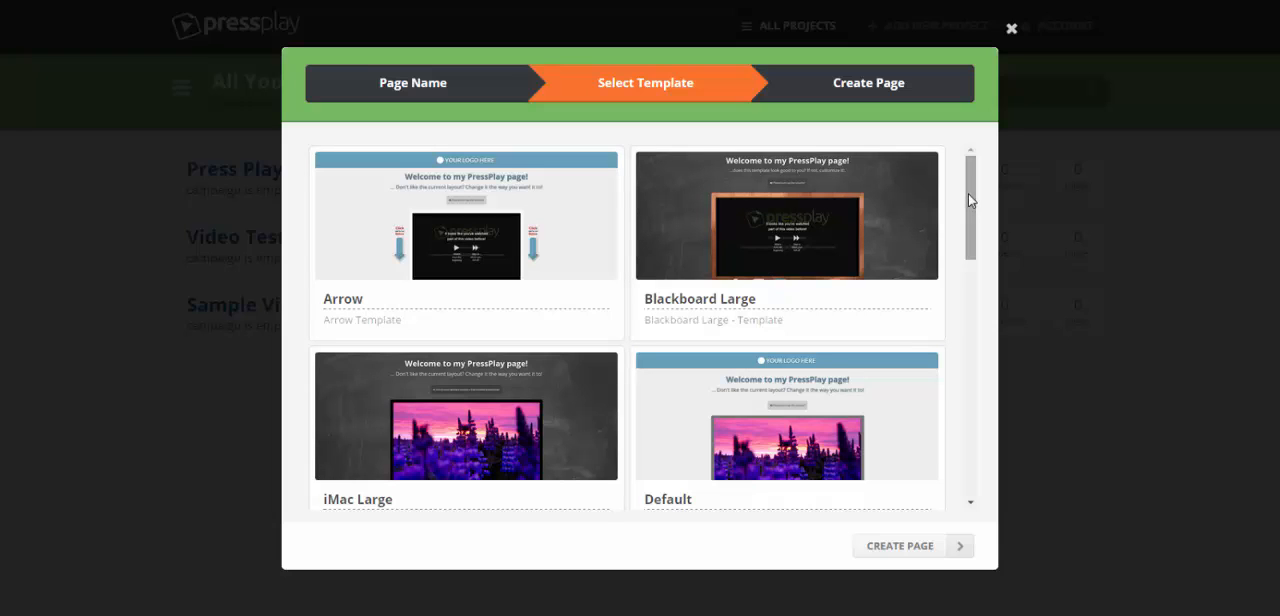
Create the page from the iMac Large template and look over its layout in the editor
mouse_move(968, 193)
left_mouse_down()
mouse_move(967, 450)
mouse_move(964, 192)
left_mouse_up()
left_click_drag(972, 174, 971, 200)
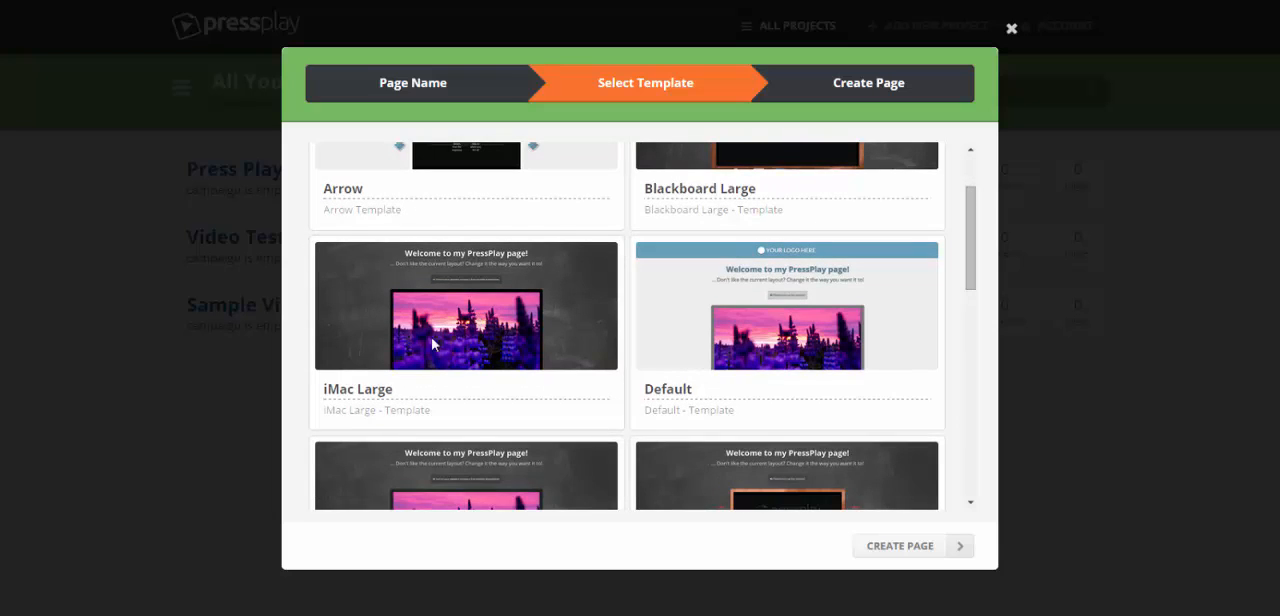
left_click(338, 309)
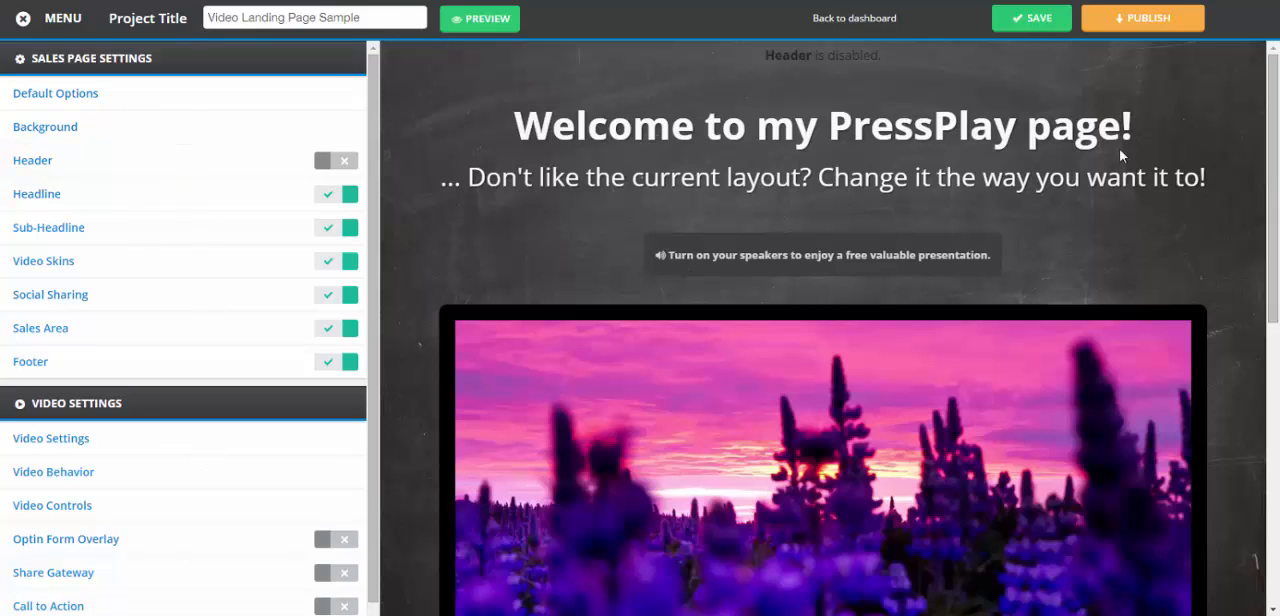
left_click_drag(1273, 139, 1273, 190)
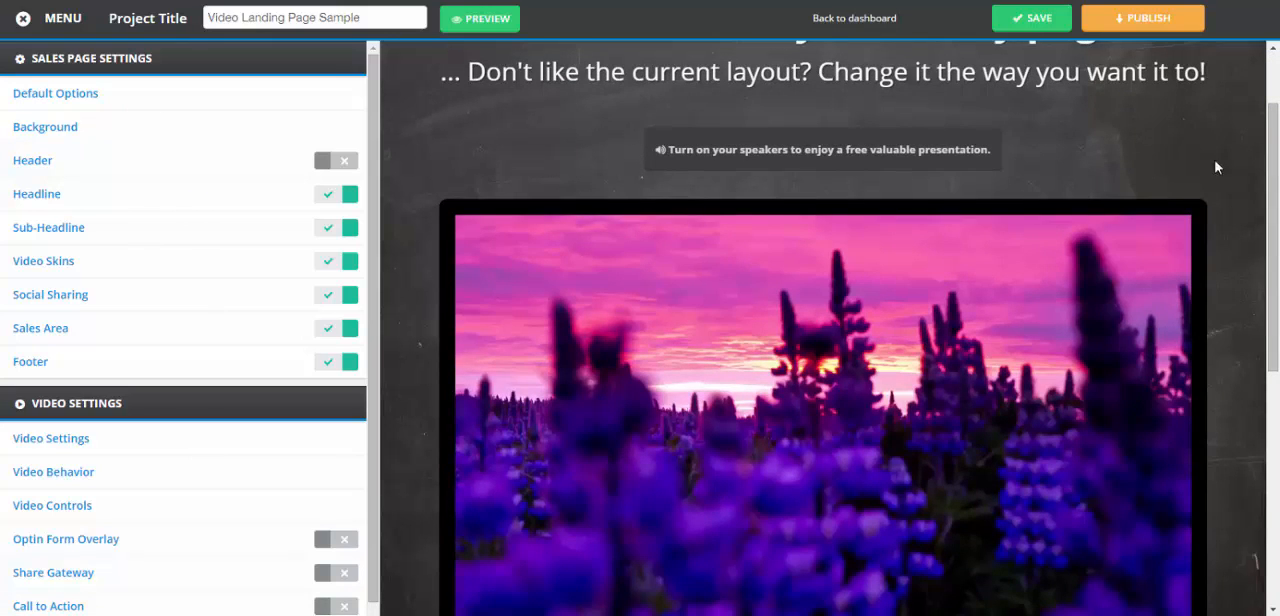
left_click_drag(1270, 151, 1272, 98)
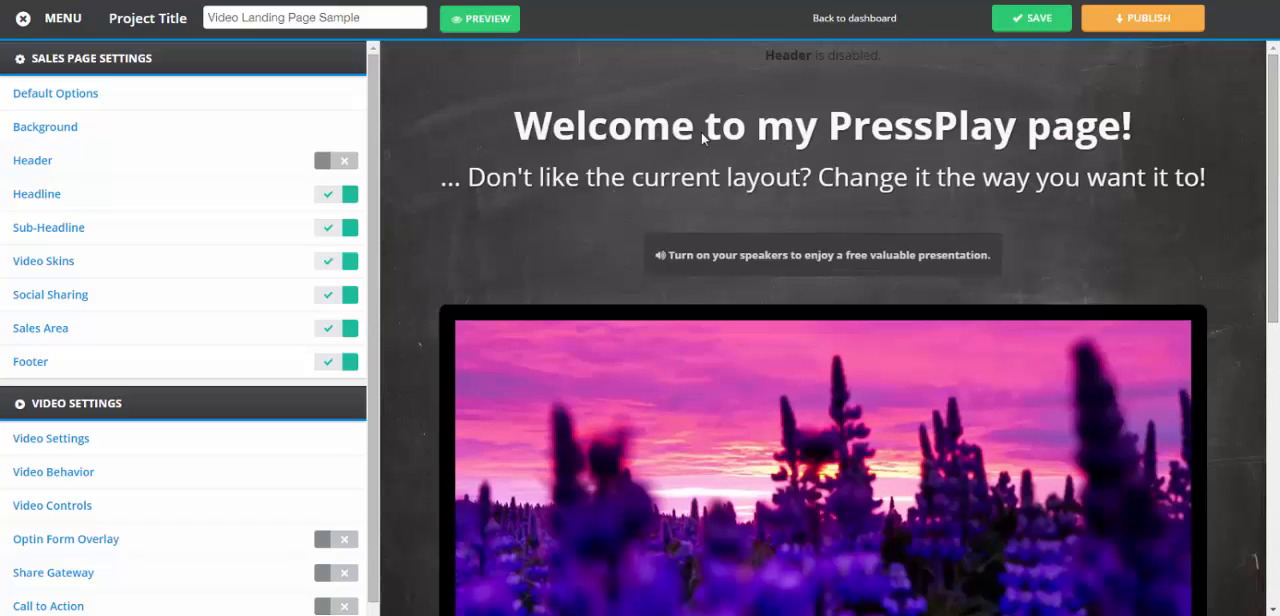
Review the page's default options: page title, meta description, and the header and footer code fields
left_click(23, 103)
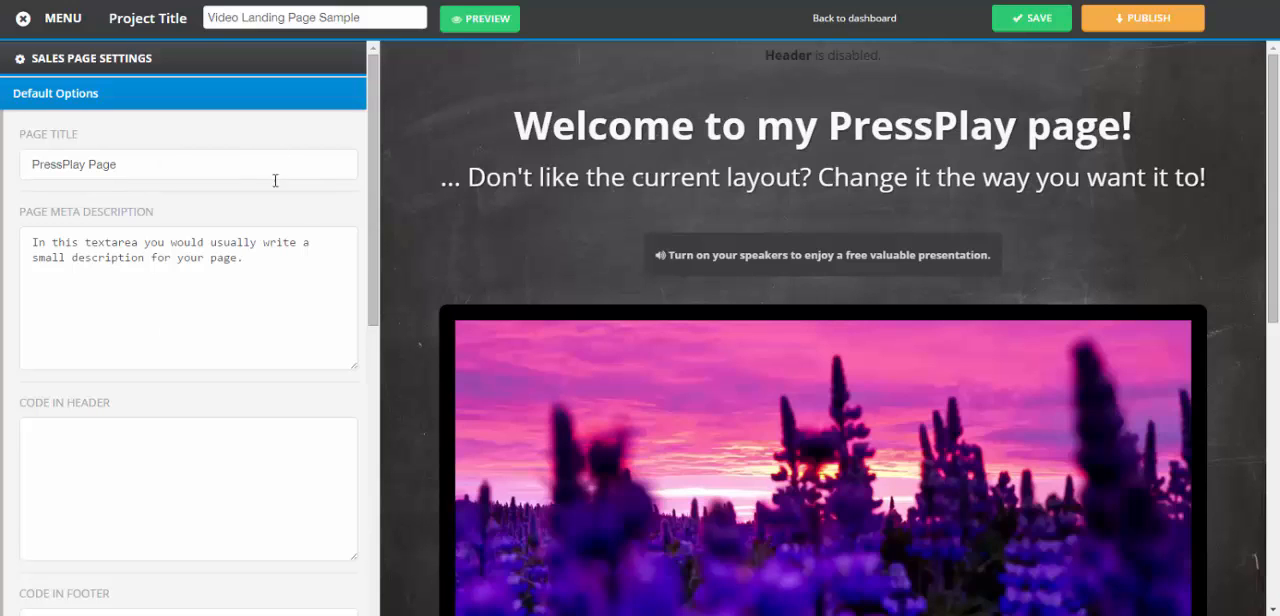
scroll(364, 218, "down", 3)
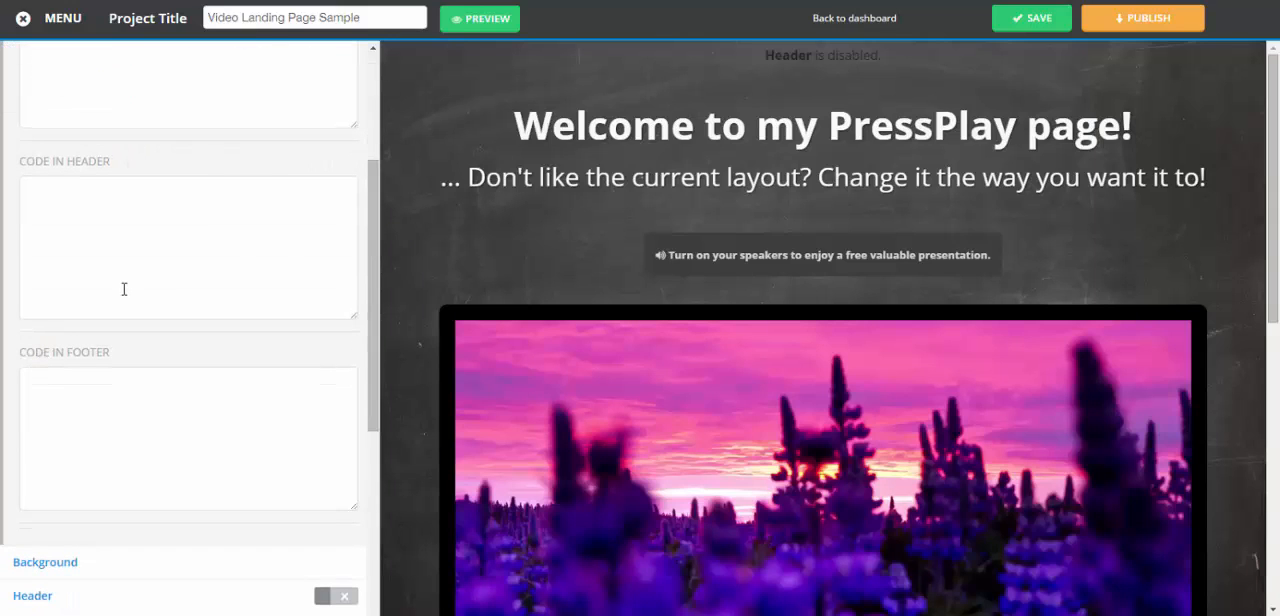
left_click(63, 254)
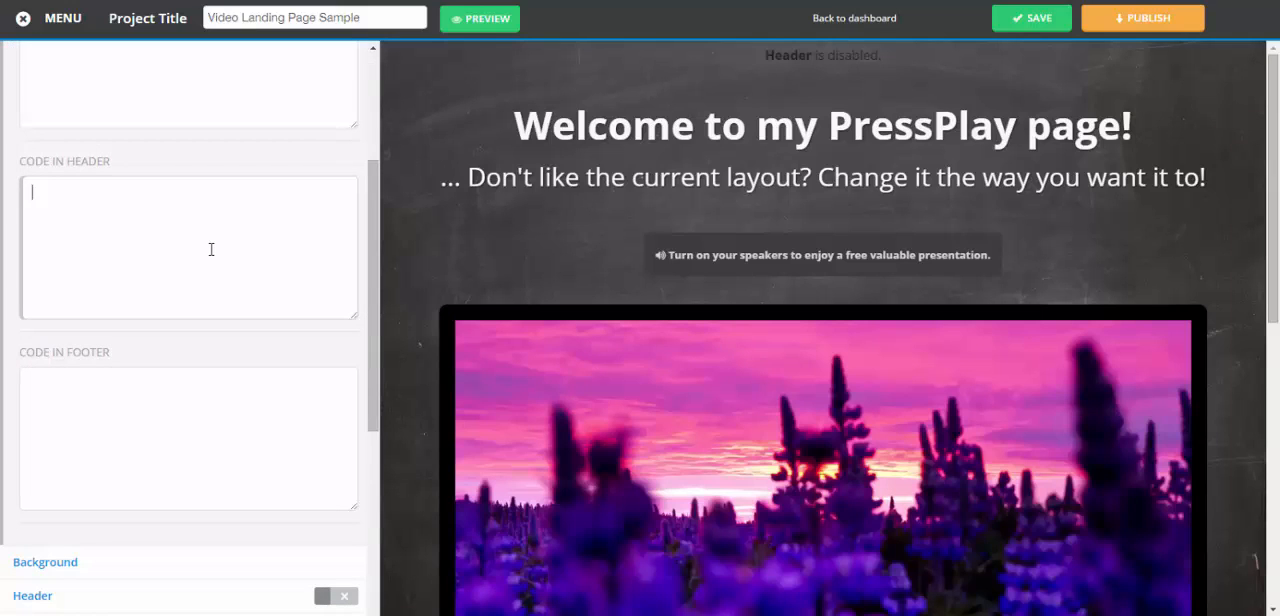
scroll(374, 218, "down", 1)
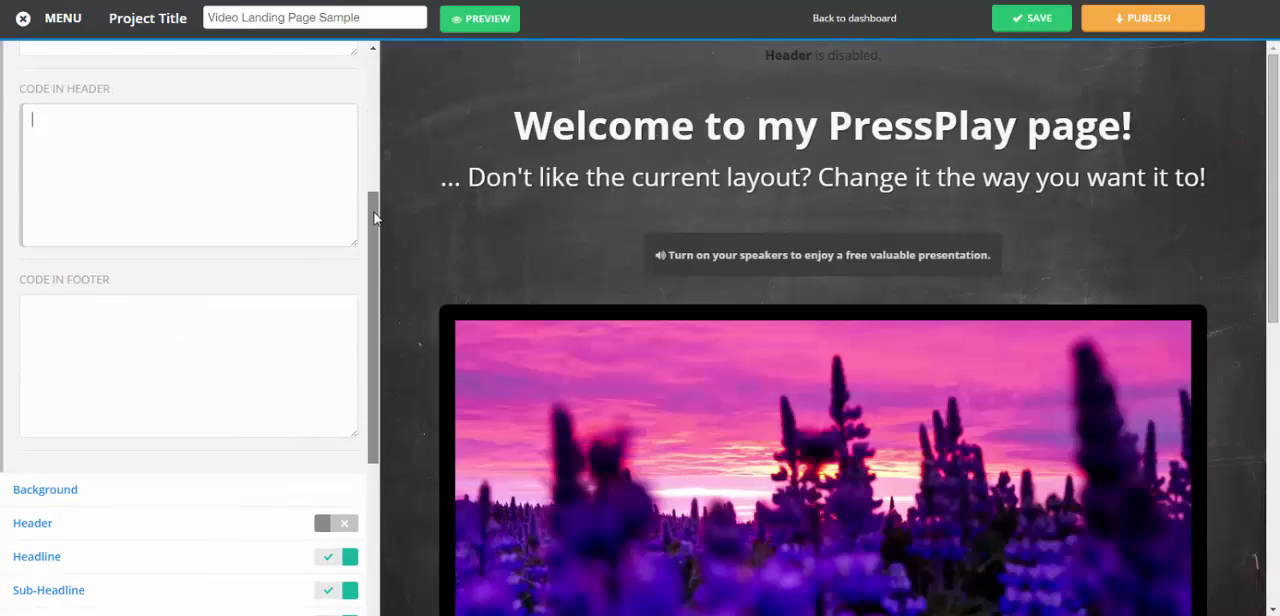
scroll(374, 218, "up", 3)
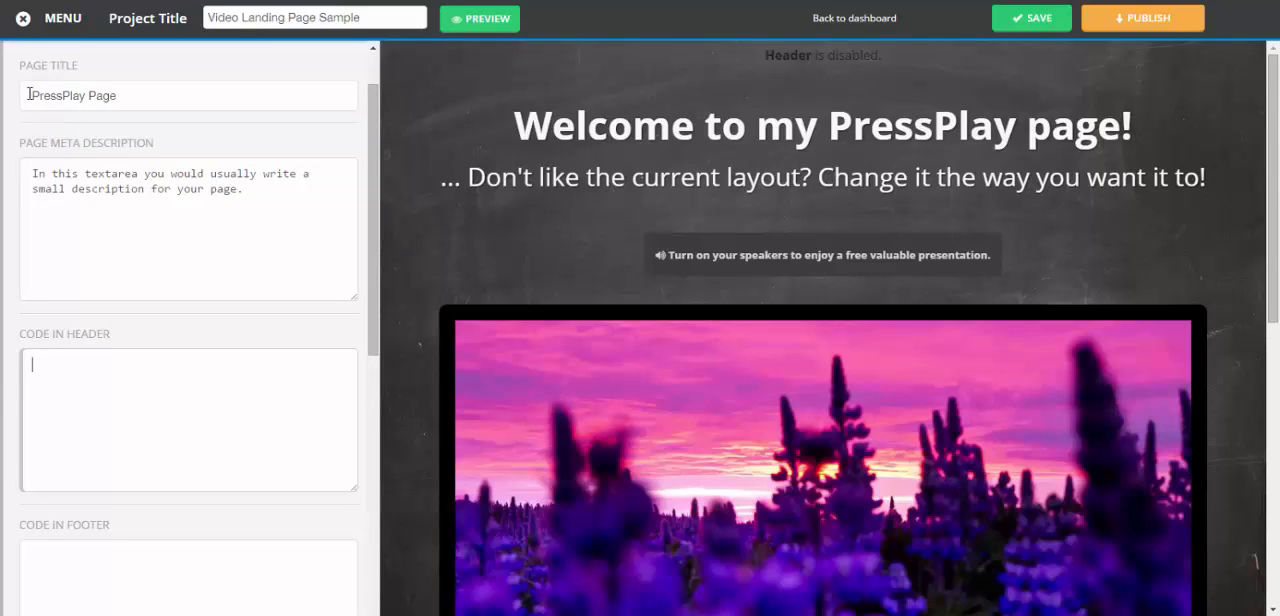
left_click_drag(28, 94, 152, 97)
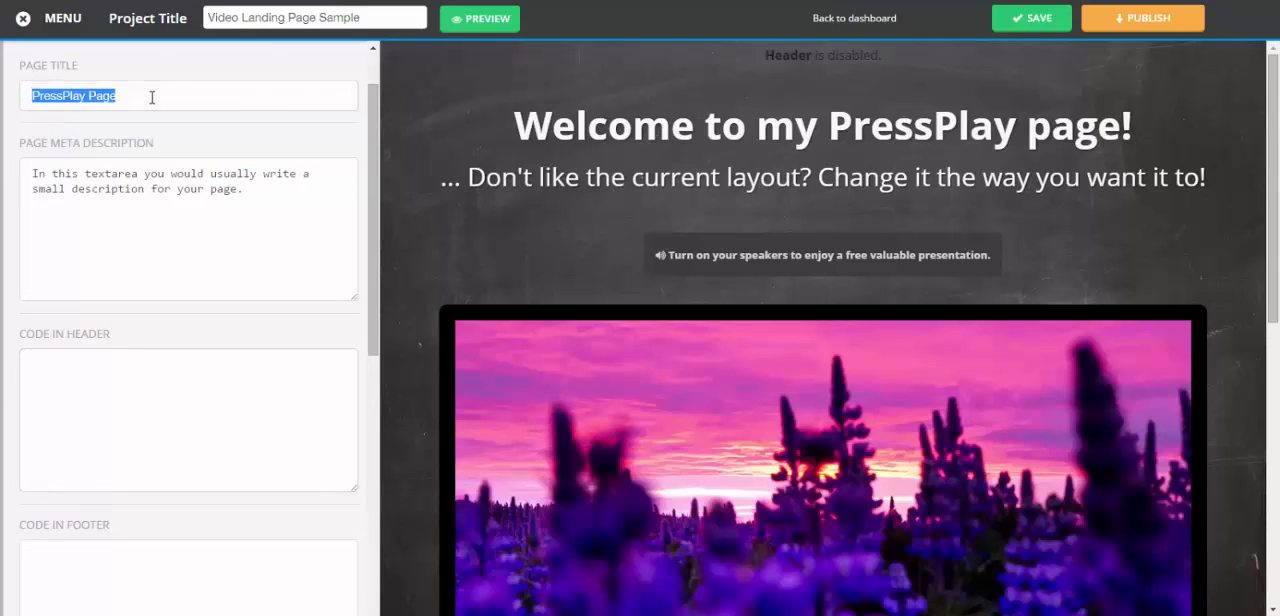
left_click(30, 176)
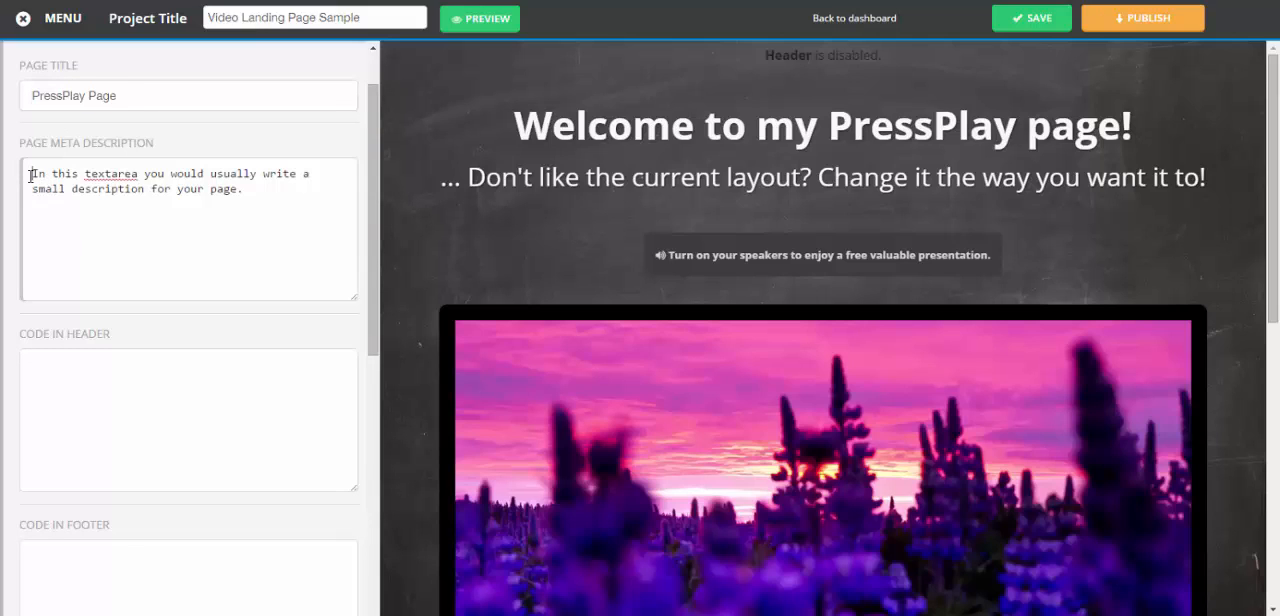
left_click_drag(368, 121, 378, 85)
left_click(83, 100)
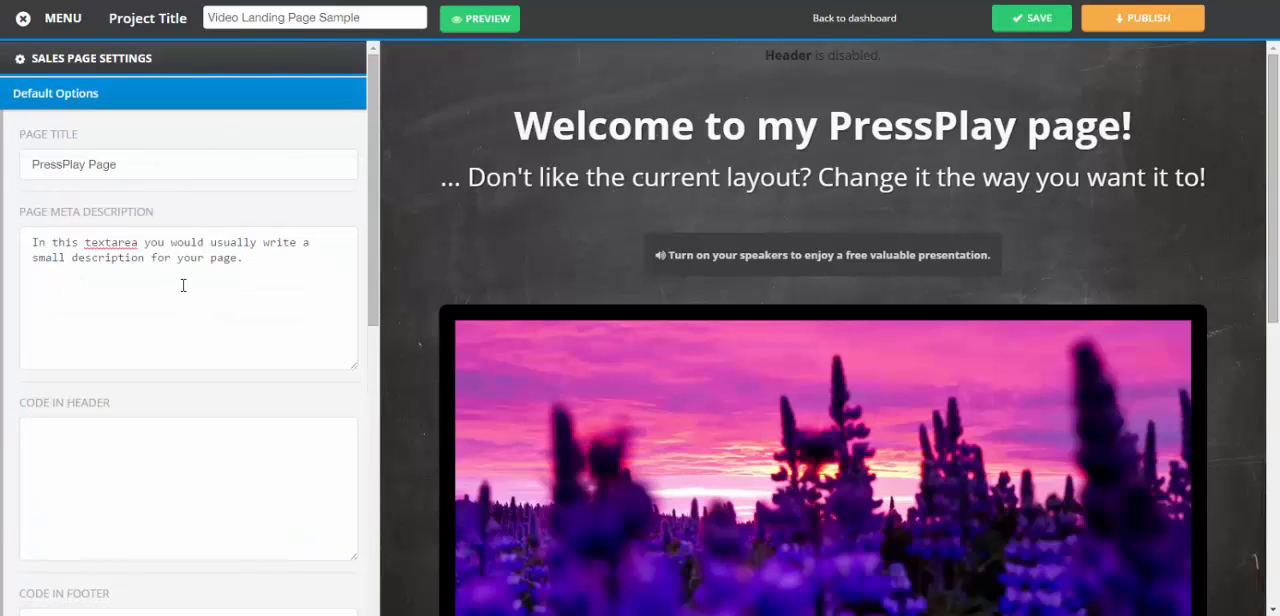
left_click(57, 100)
Try a solid #a55050 color and a video as the page background
left_click(60, 130)
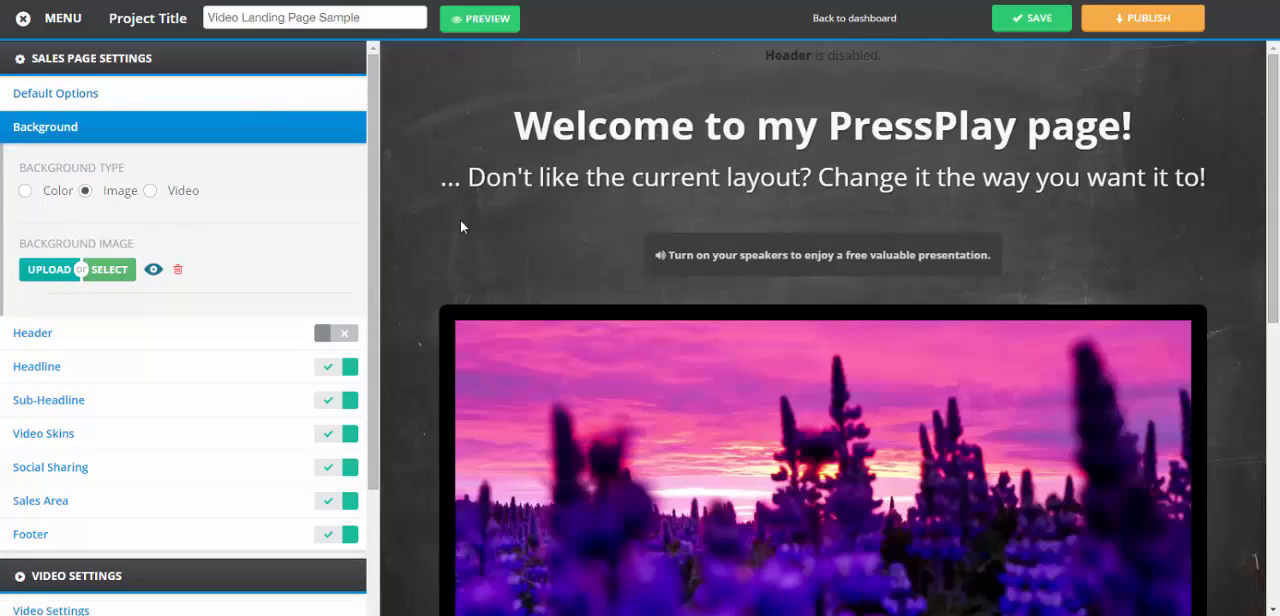
left_click(25, 191)
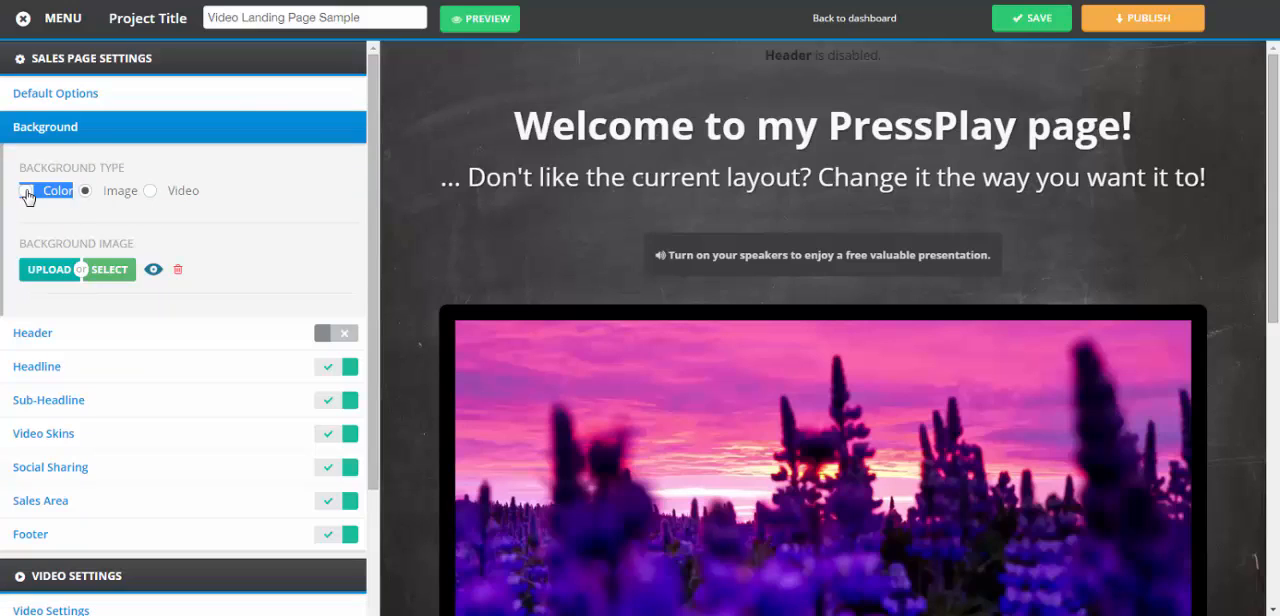
left_click(51, 271)
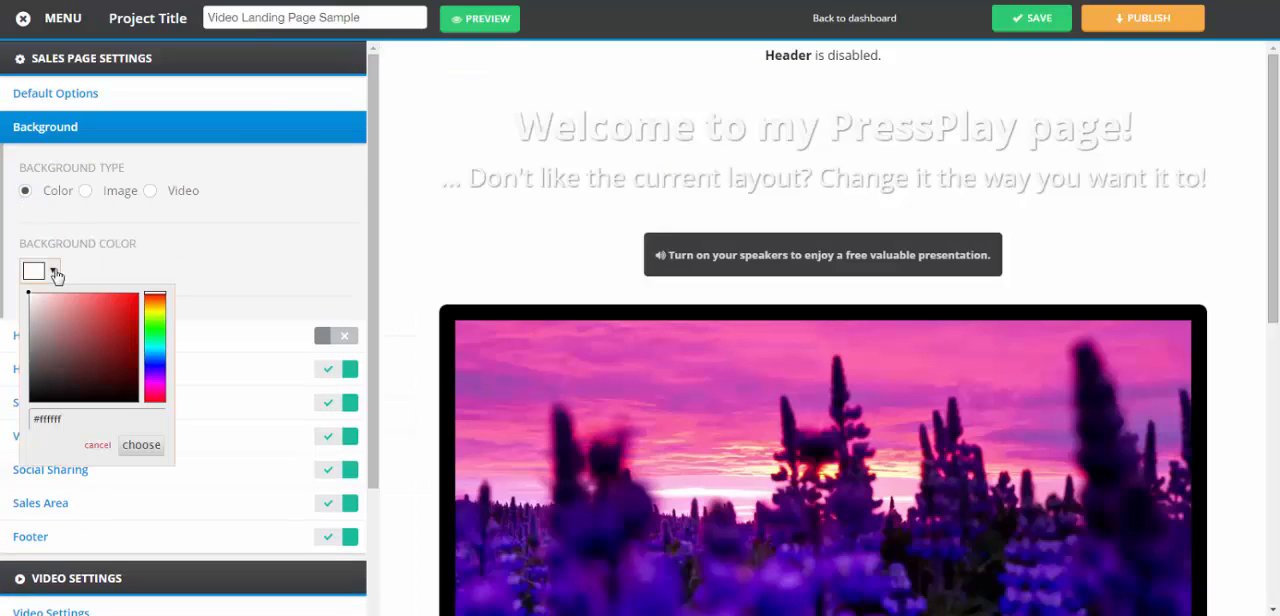
left_click(85, 335)
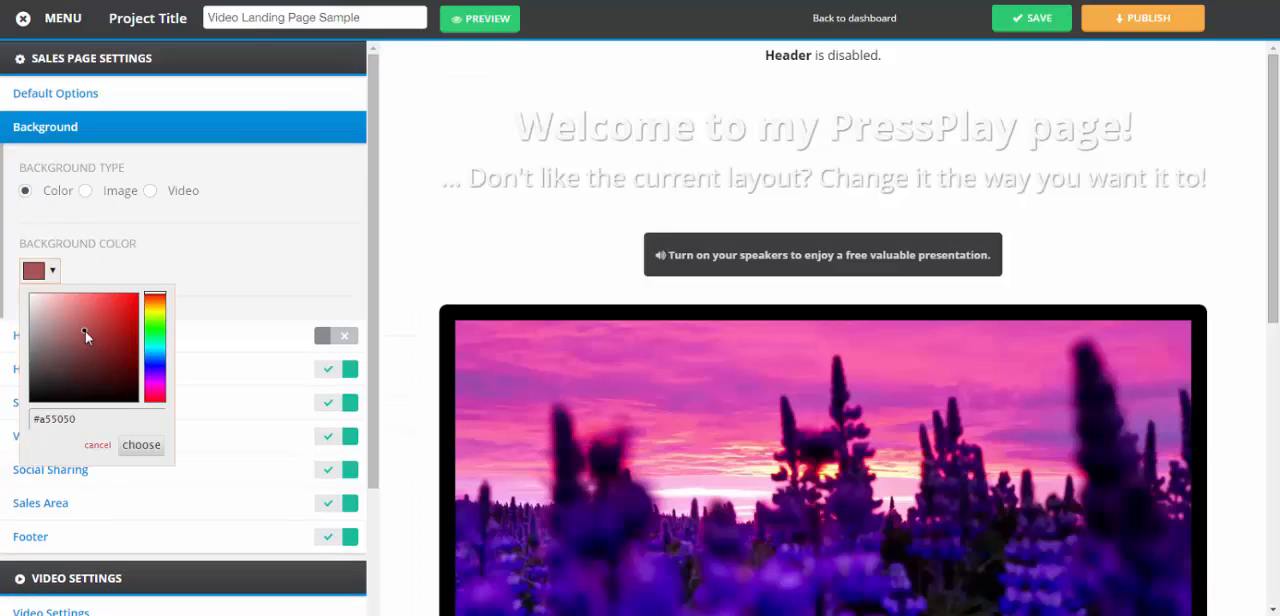
left_click(141, 445)
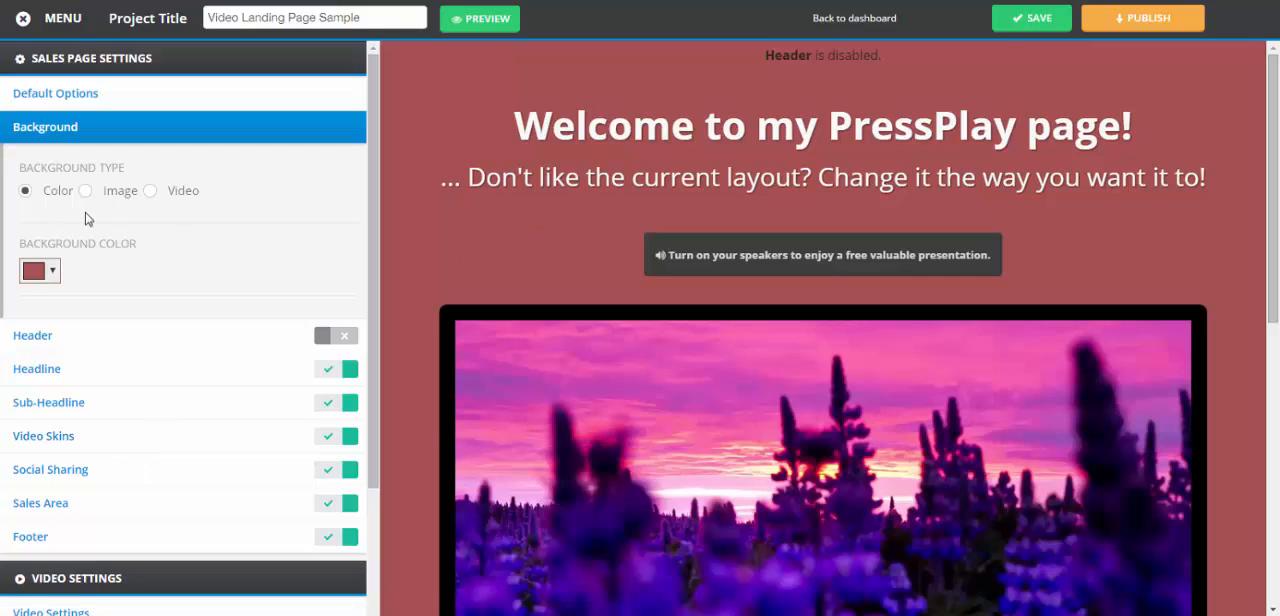
left_click(151, 191)
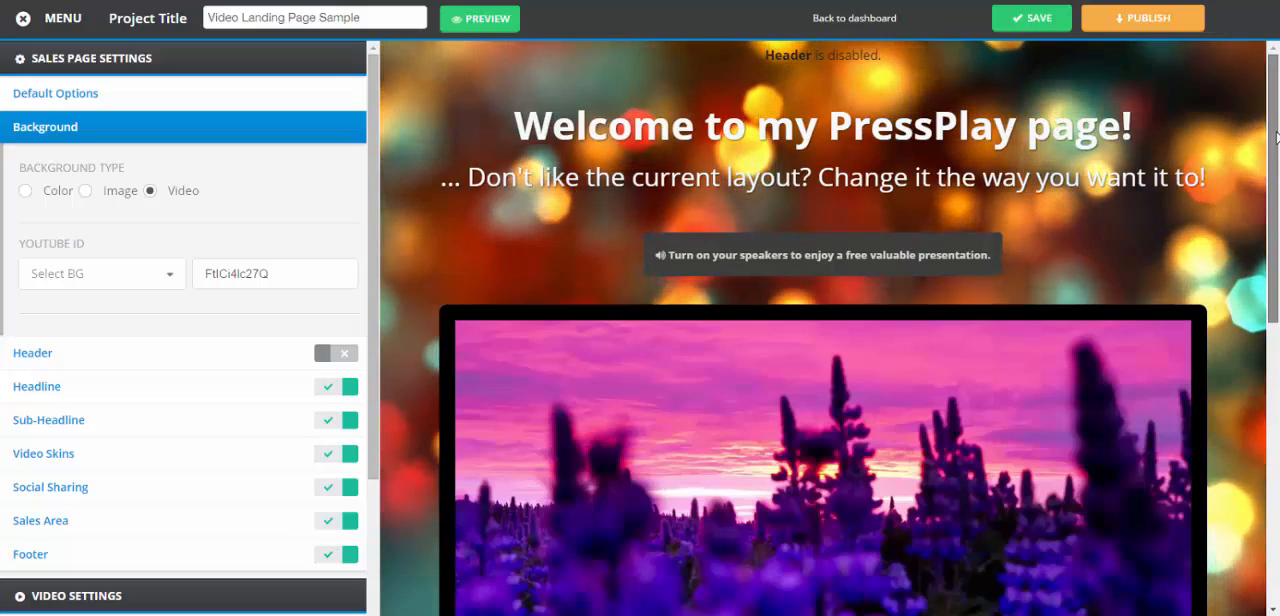
mouse_move(1274, 137)
left_mouse_down()
mouse_move(1274, 329)
mouse_move(1274, 135)
left_mouse_up()
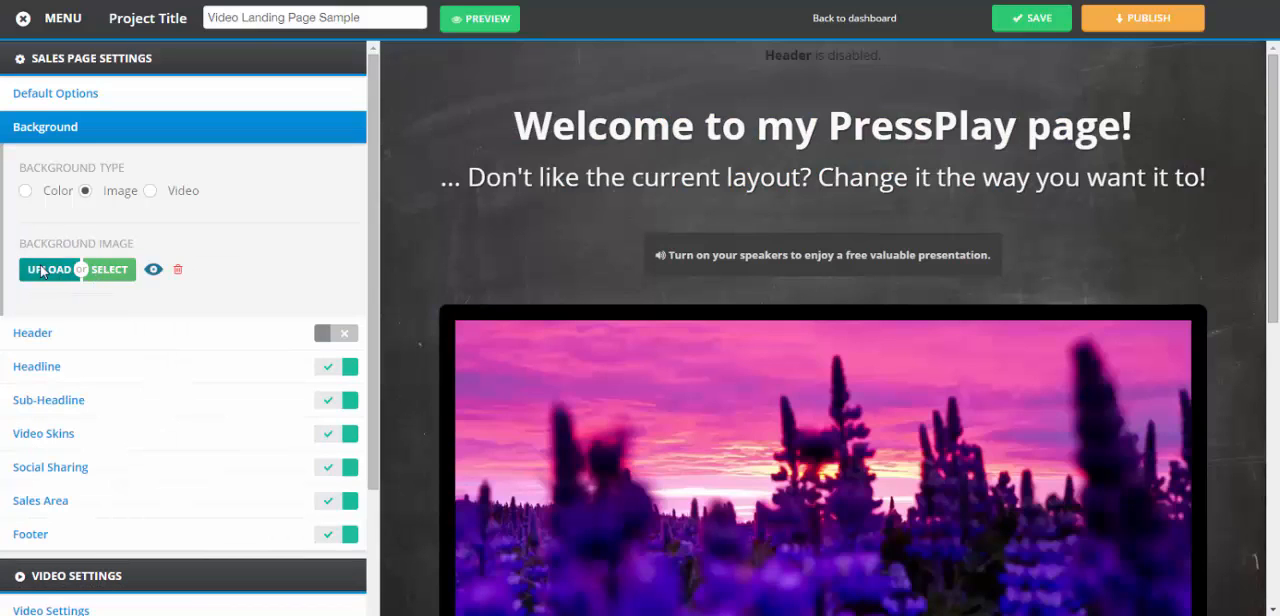
Set the page background to the stock image of blue sky over green grass
left_click(121, 274)
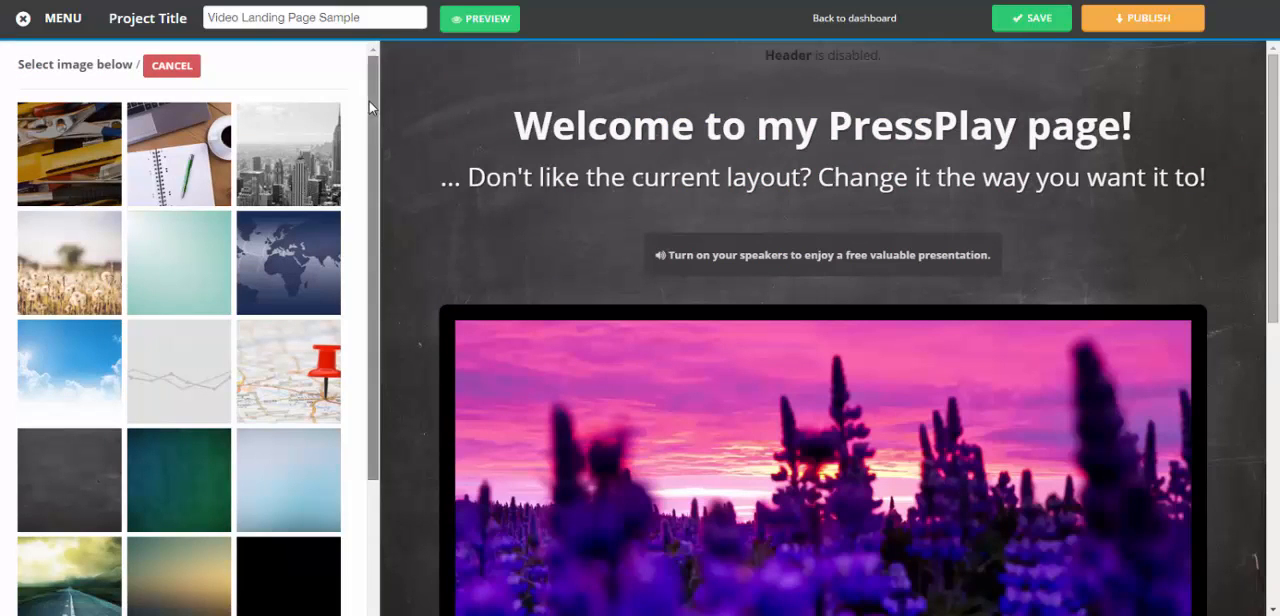
left_click_drag(373, 192, 402, 287)
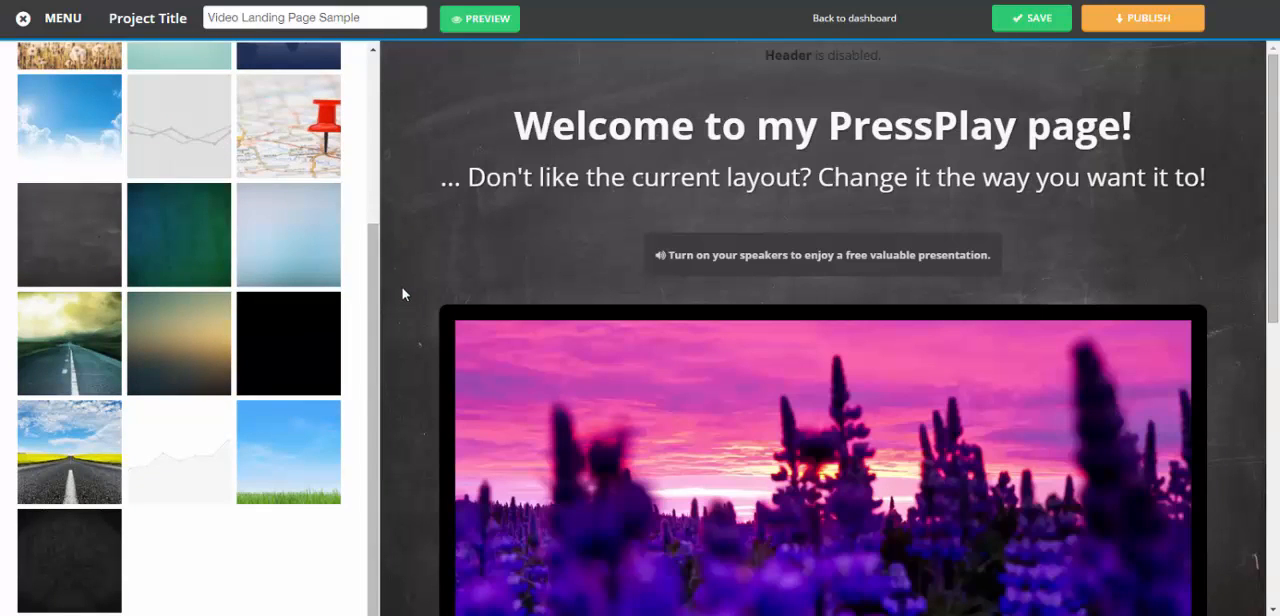
left_click(279, 477)
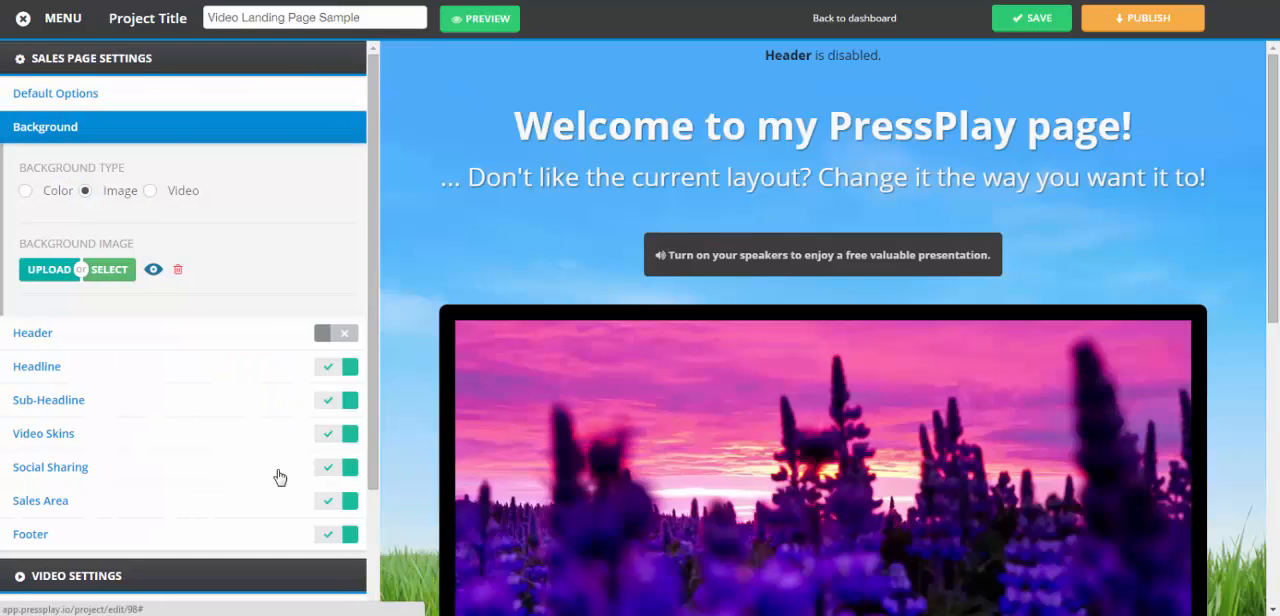
mouse_move(1273, 180)
left_mouse_down()
mouse_move(1273, 462)
mouse_move(1273, 180)
left_mouse_up()
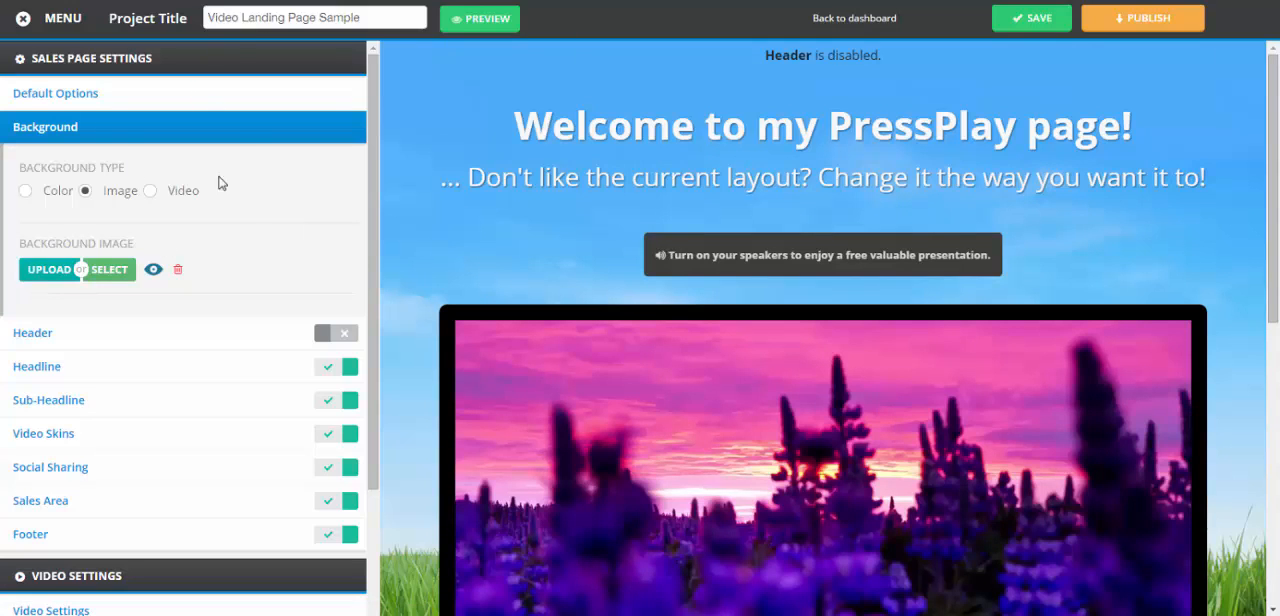
left_click(104, 138)
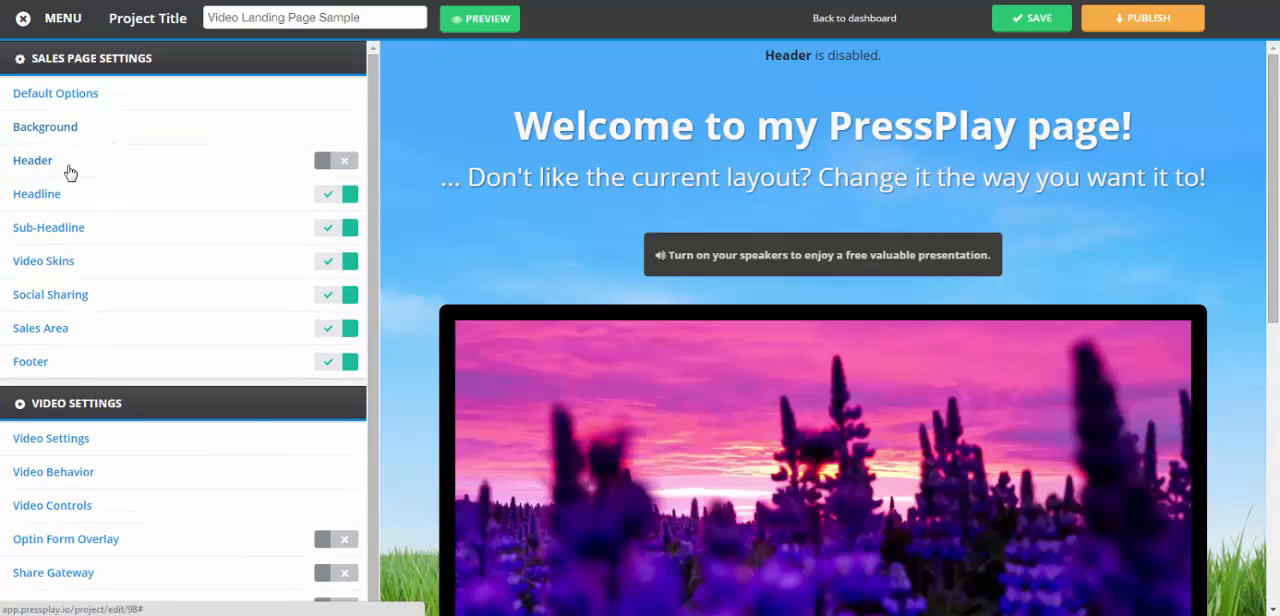
Review the header's logo, background color and bottom border color settings
left_click(70, 170)
left_click(70, 170)
left_click(176, 172)
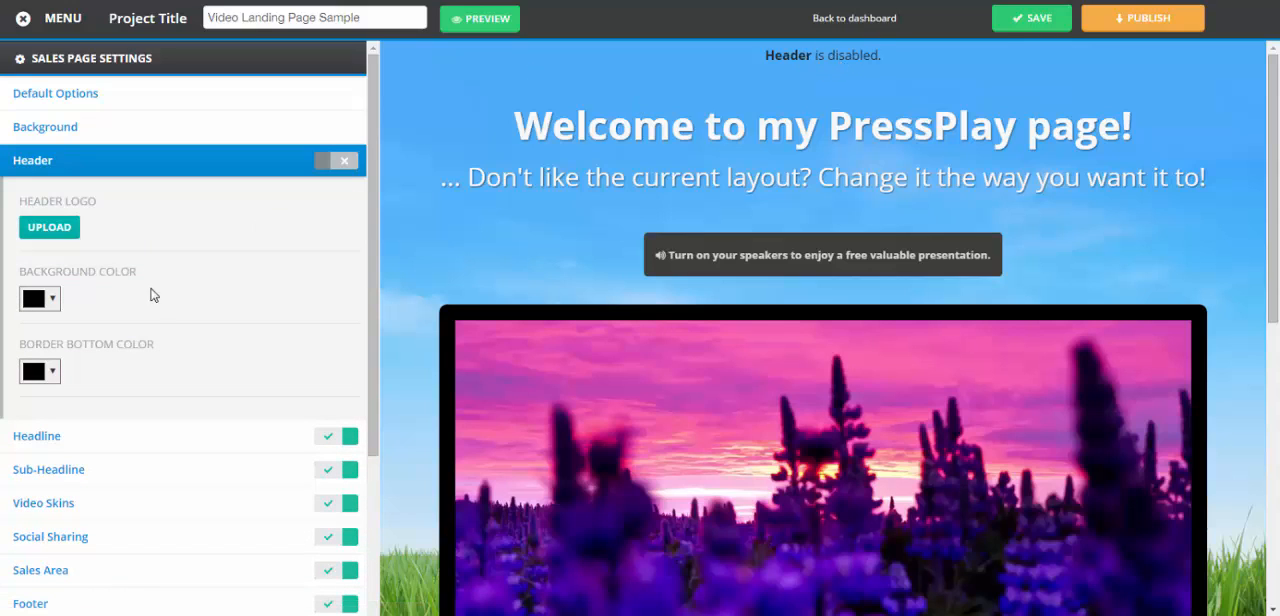
left_click(139, 162)
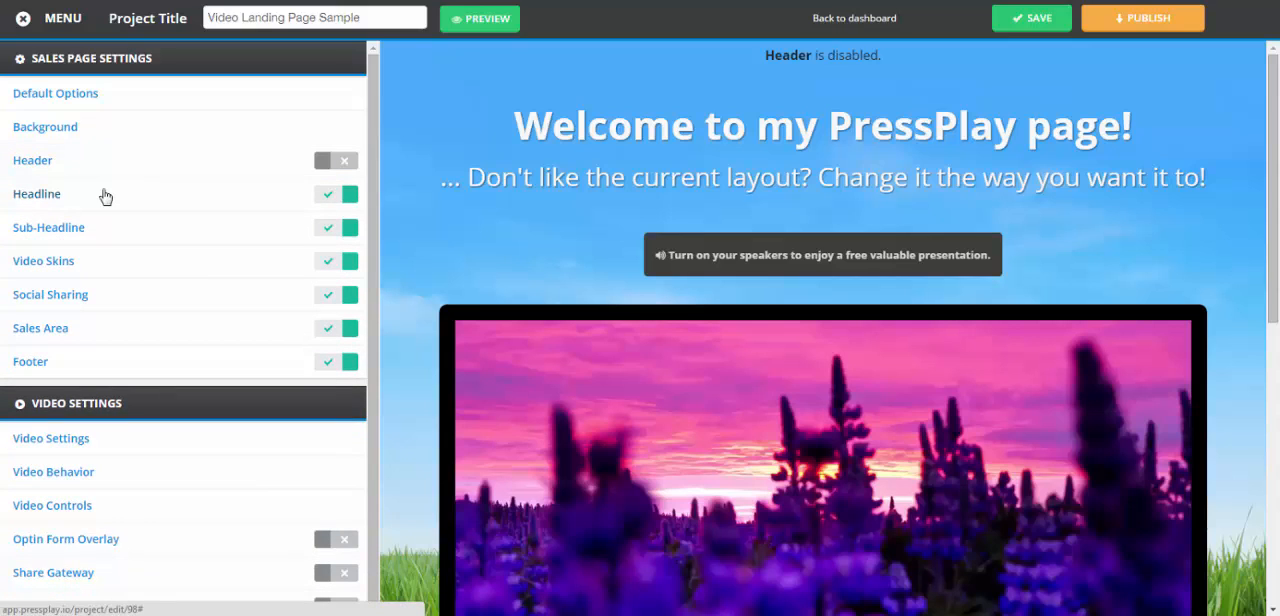
Set the text color of the entire headline block to red #f70909
left_click(105, 196)
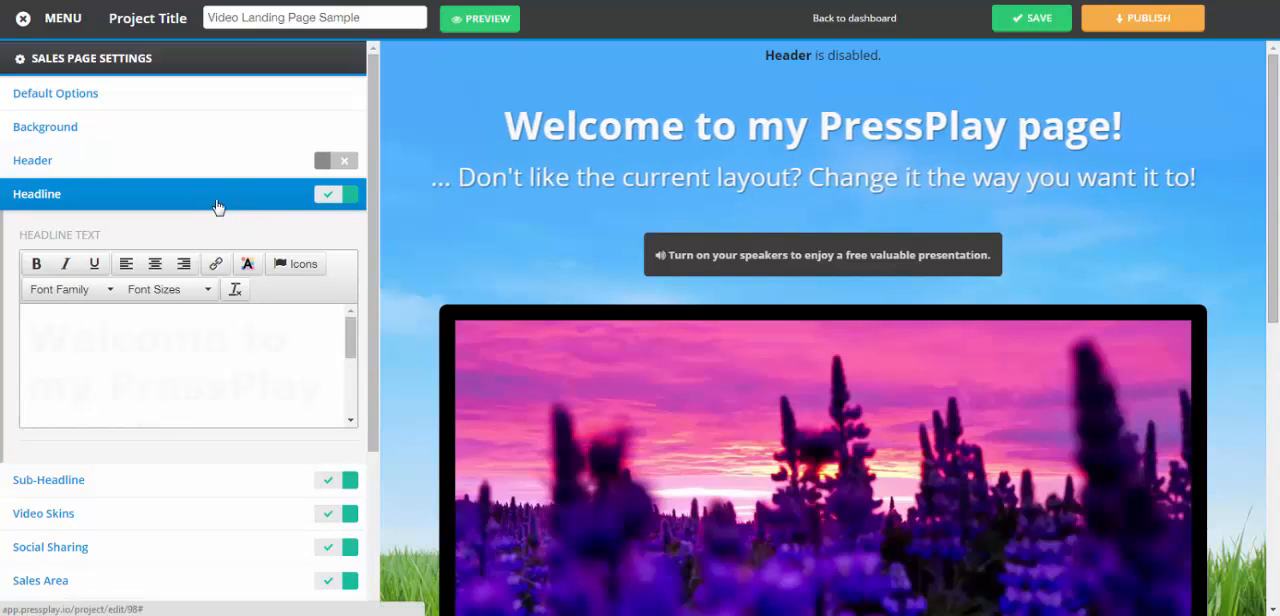
left_click(38, 330)
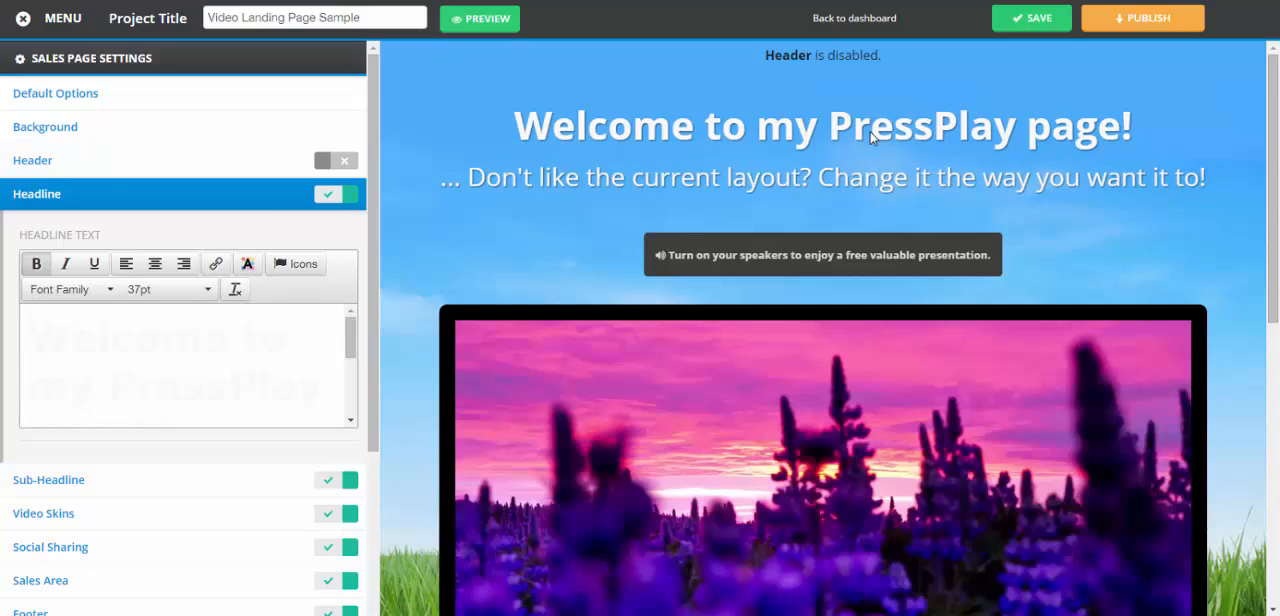
triple_click(197, 369)
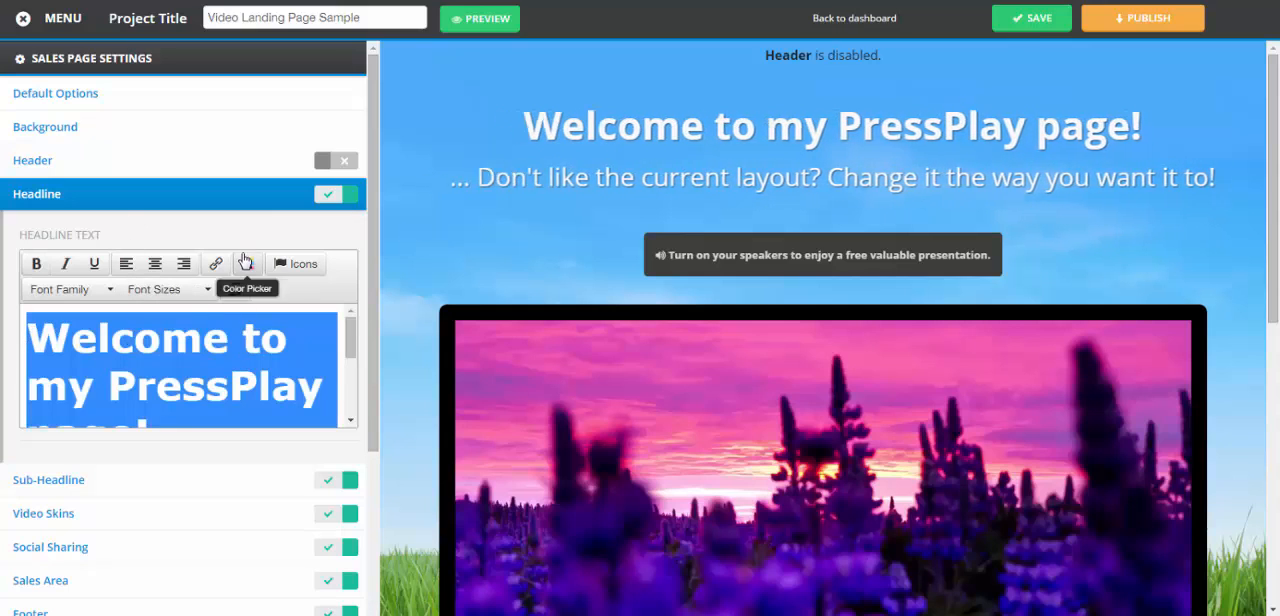
left_click(245, 263)
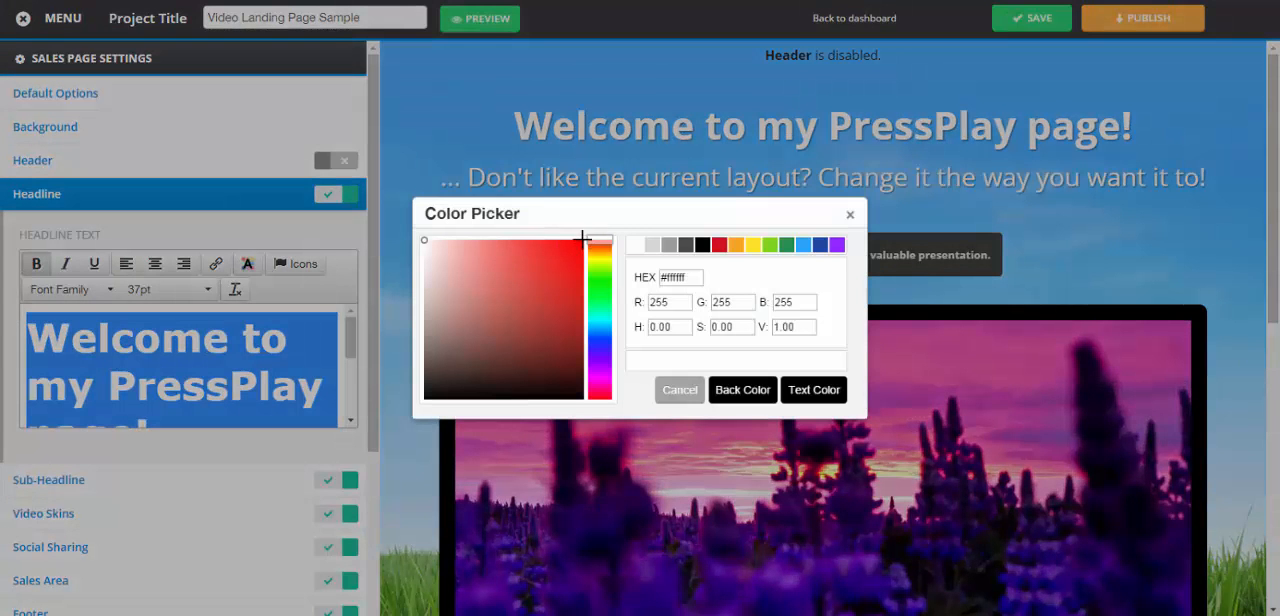
left_click(577, 243)
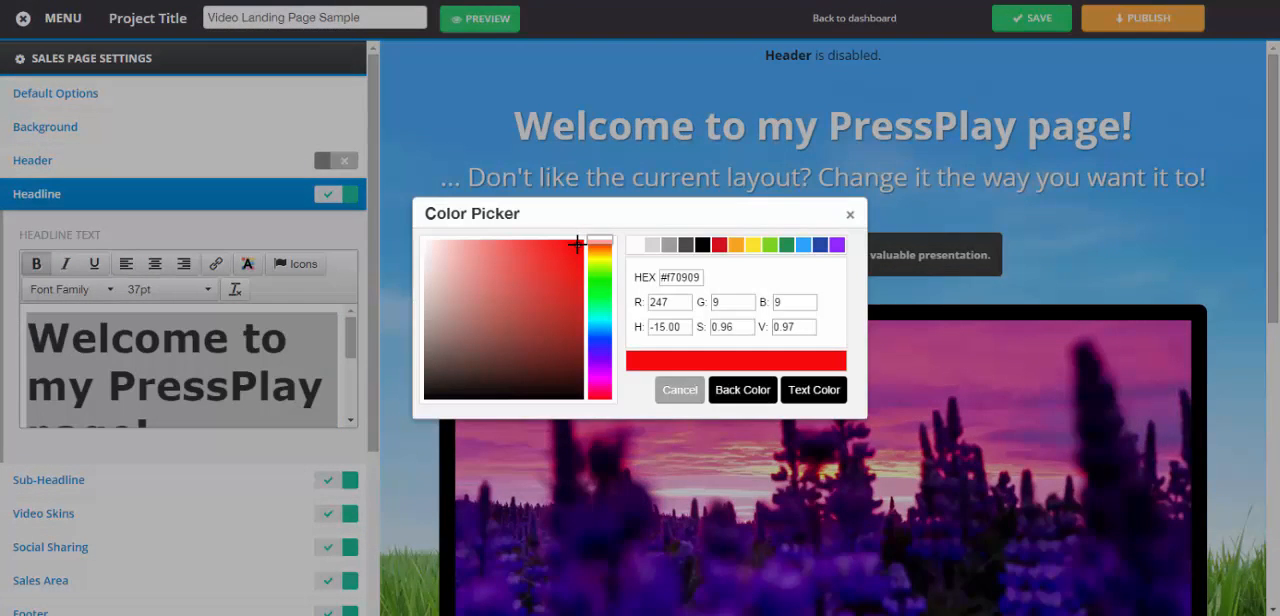
left_click(831, 396)
scroll(356, 389, "down", 3)
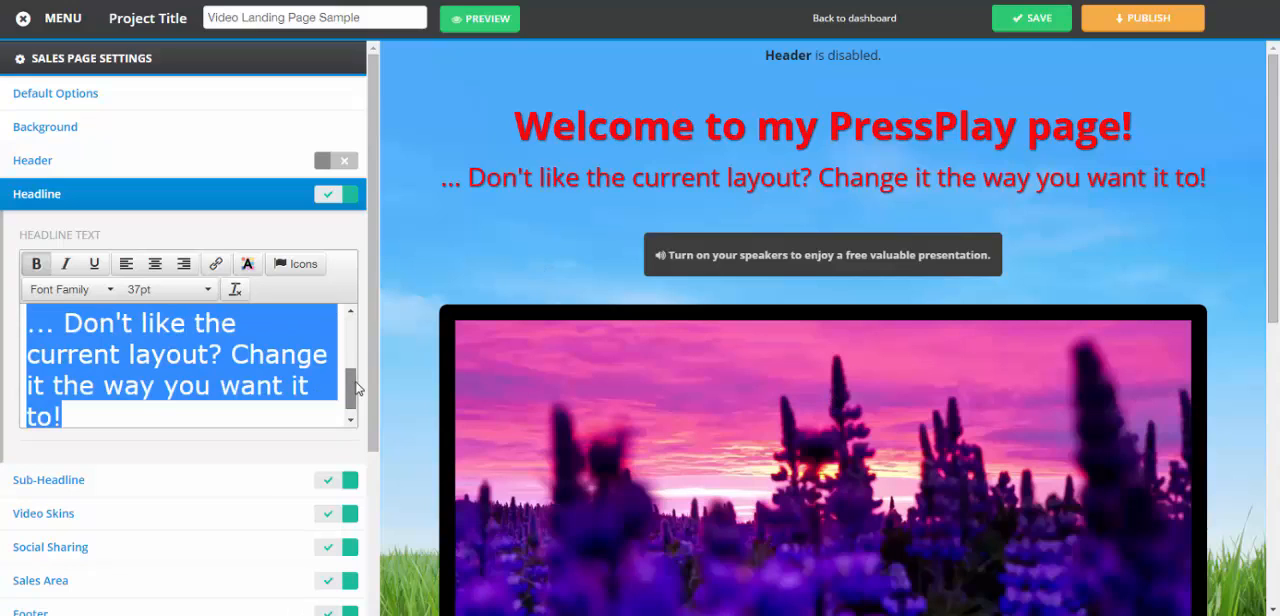
Set the text color of the headline's second line, "... Don't like the current layout?", to #050505
scroll(357, 389, "up", 1)
left_click(54, 347)
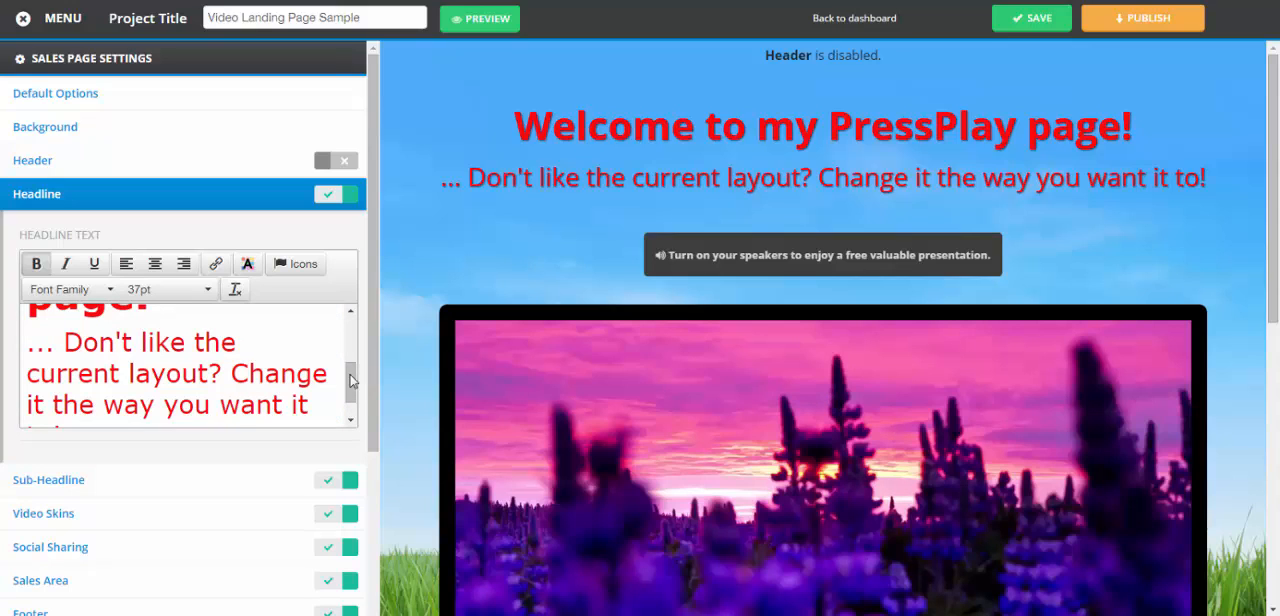
scroll(354, 382, "down", 1)
left_click(88, 409)
scroll(78, 400, "up", 1)
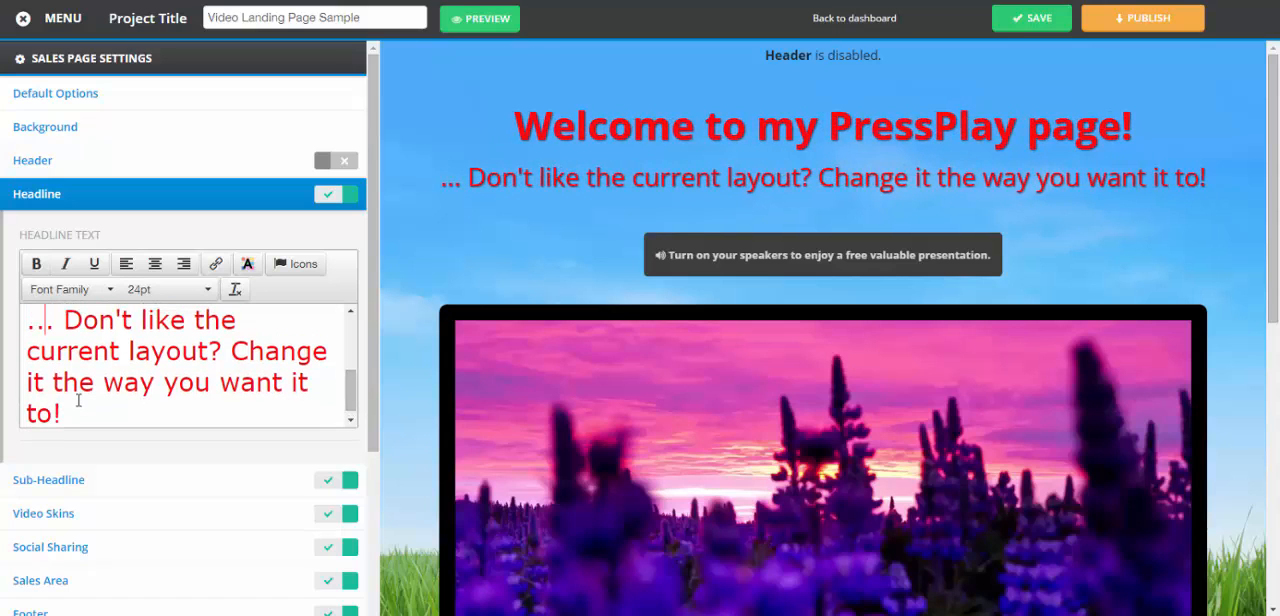
triple_click(79, 409)
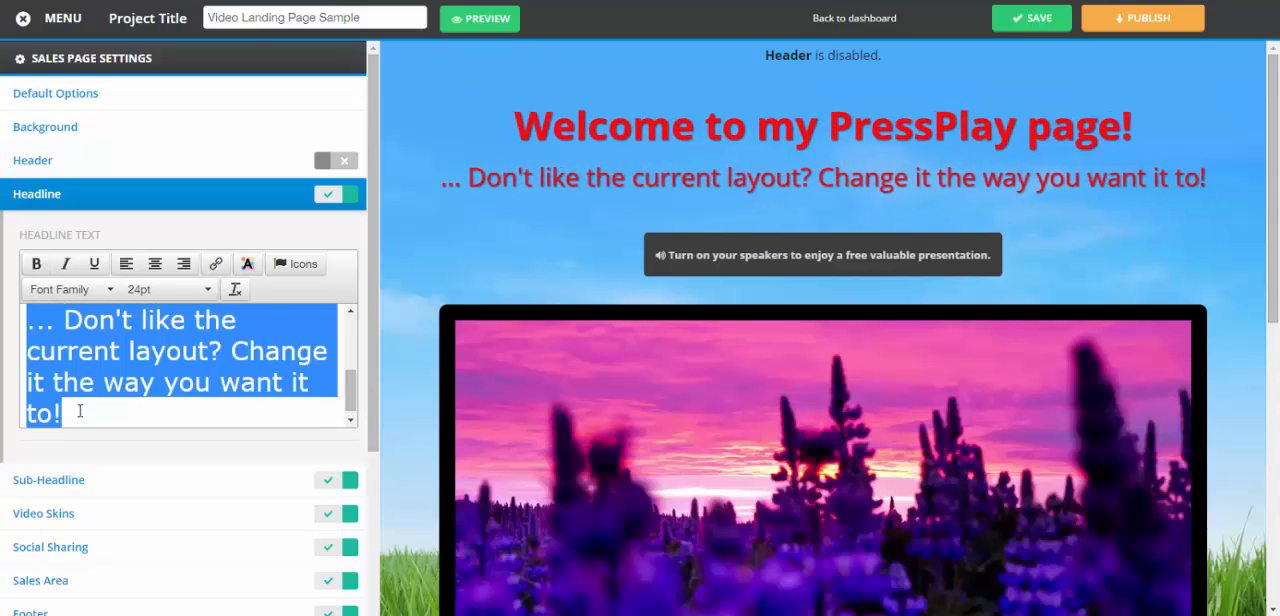
left_click(246, 266)
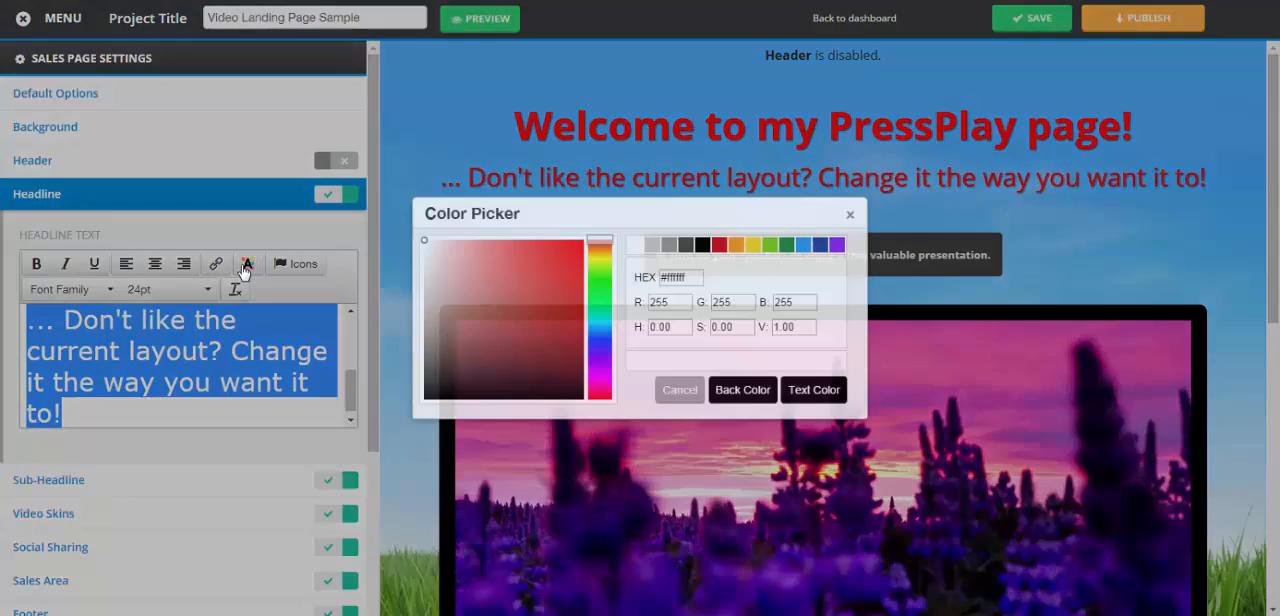
left_click(424, 398)
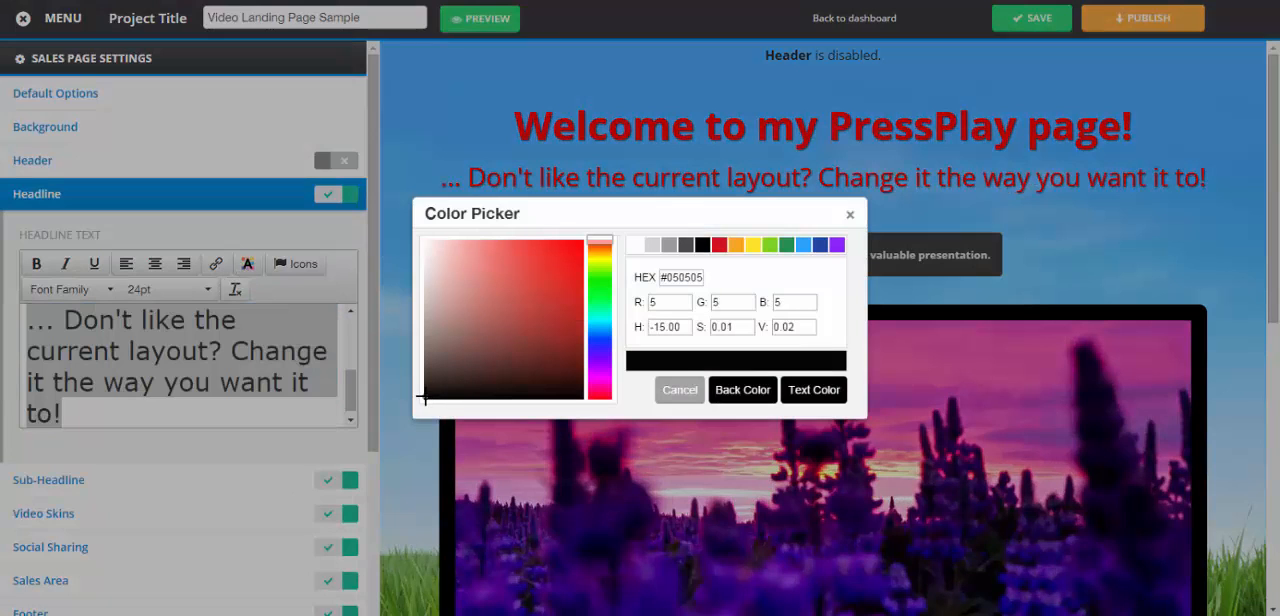
left_click(823, 393)
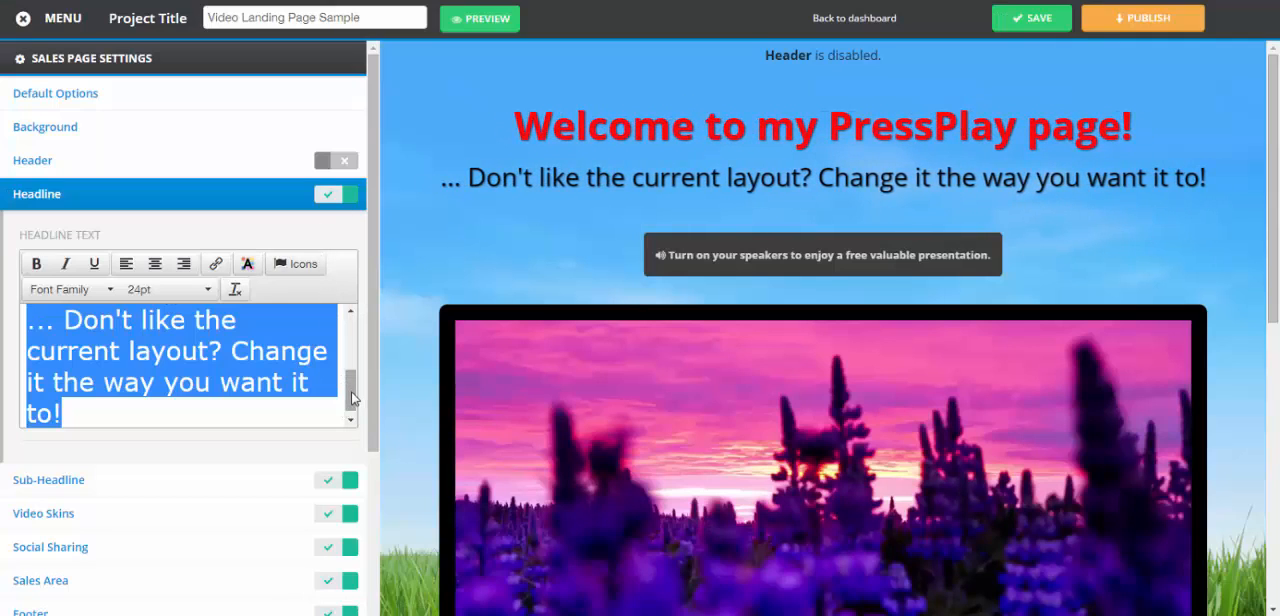
left_click_drag(352, 398, 354, 326)
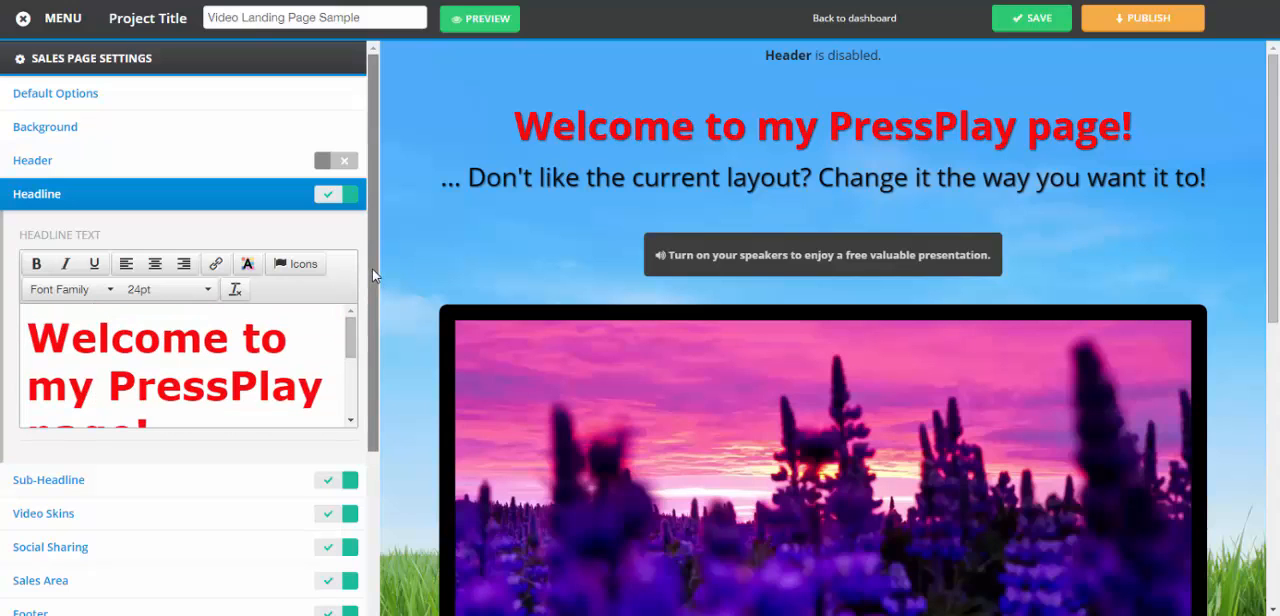
Review the sub-headline's text and background color settings
scroll(366, 400, "down", 3)
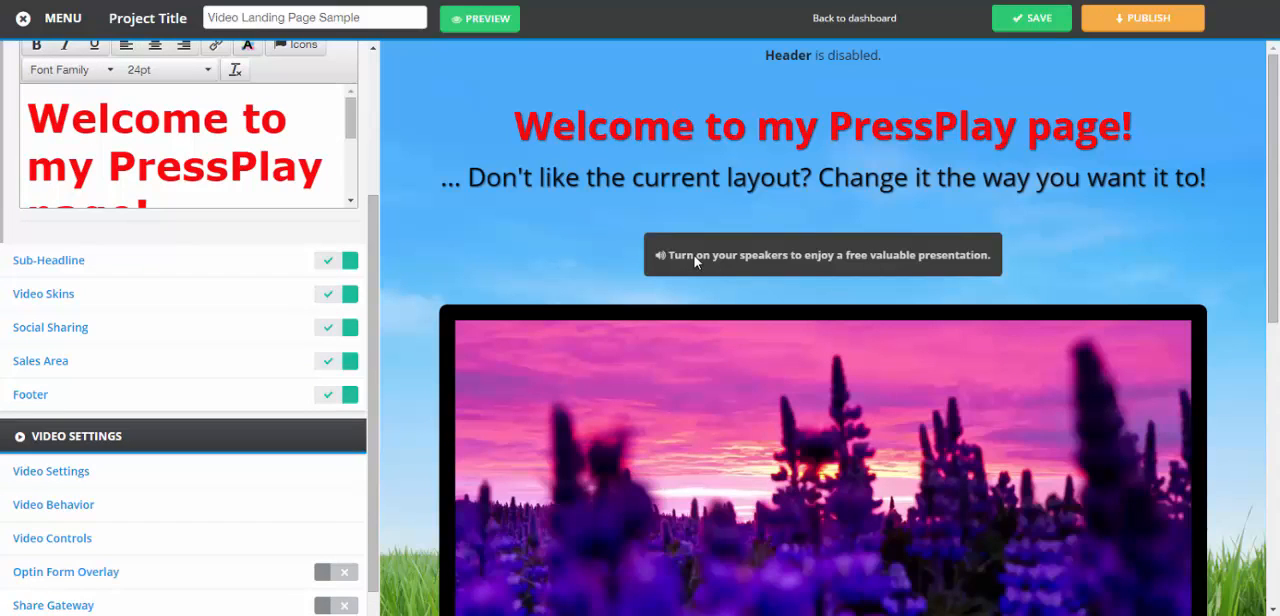
left_click(36, 264)
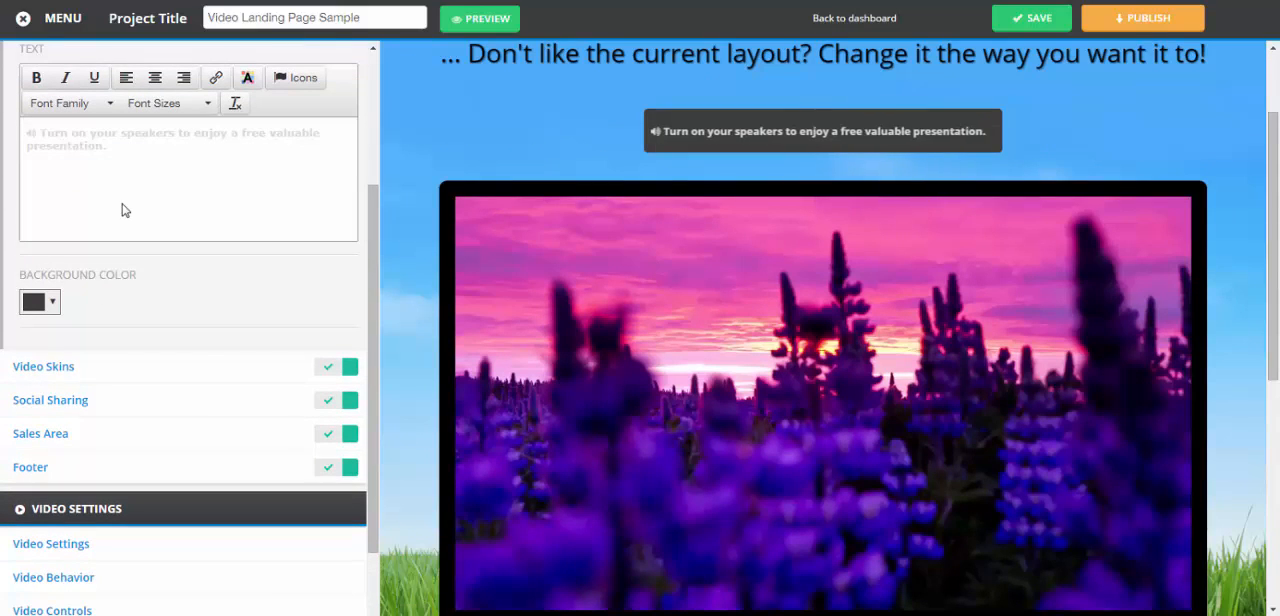
left_click(66, 135)
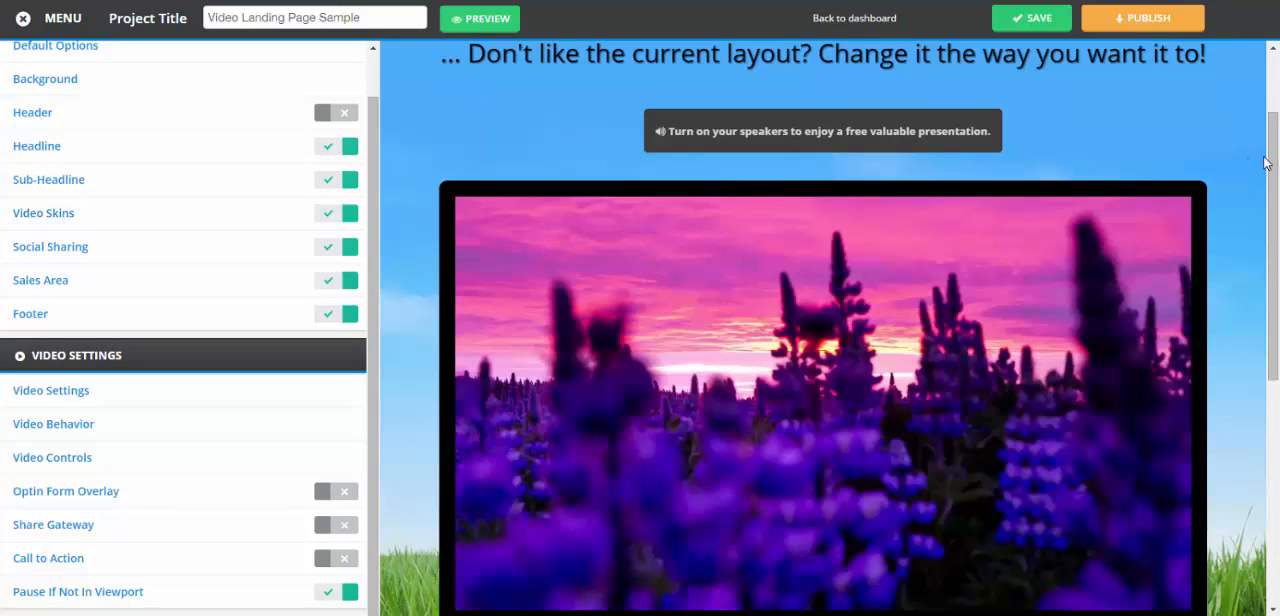
Change the video skin to Whiteboard Small
left_click_drag(1277, 160, 1275, 208)
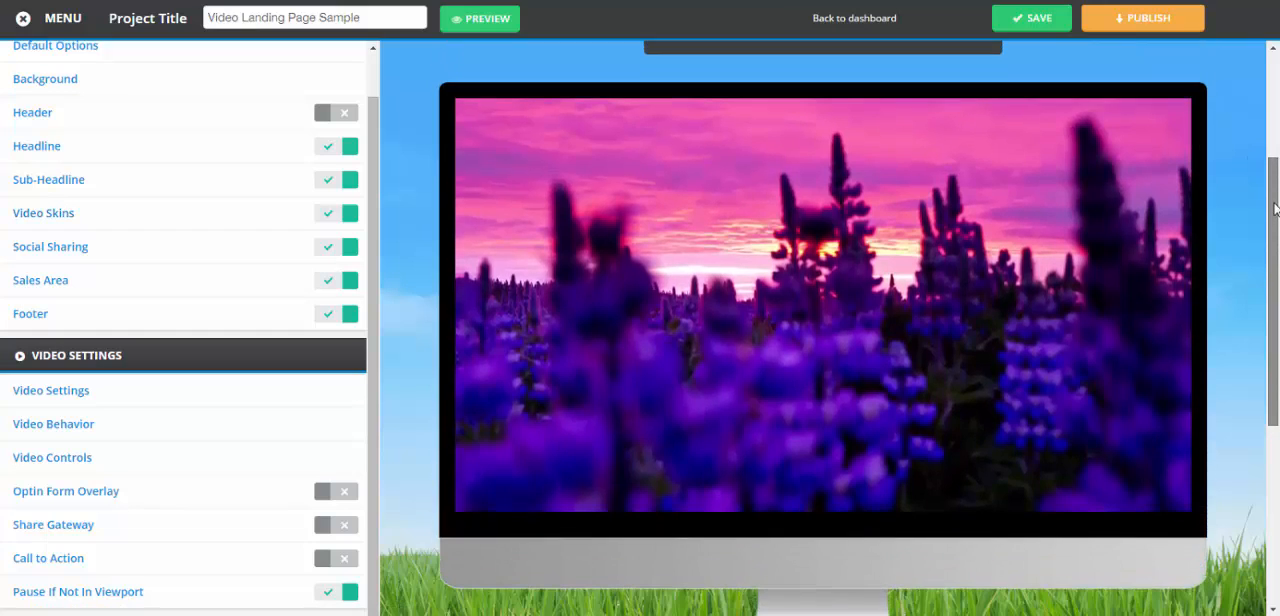
left_click(28, 217)
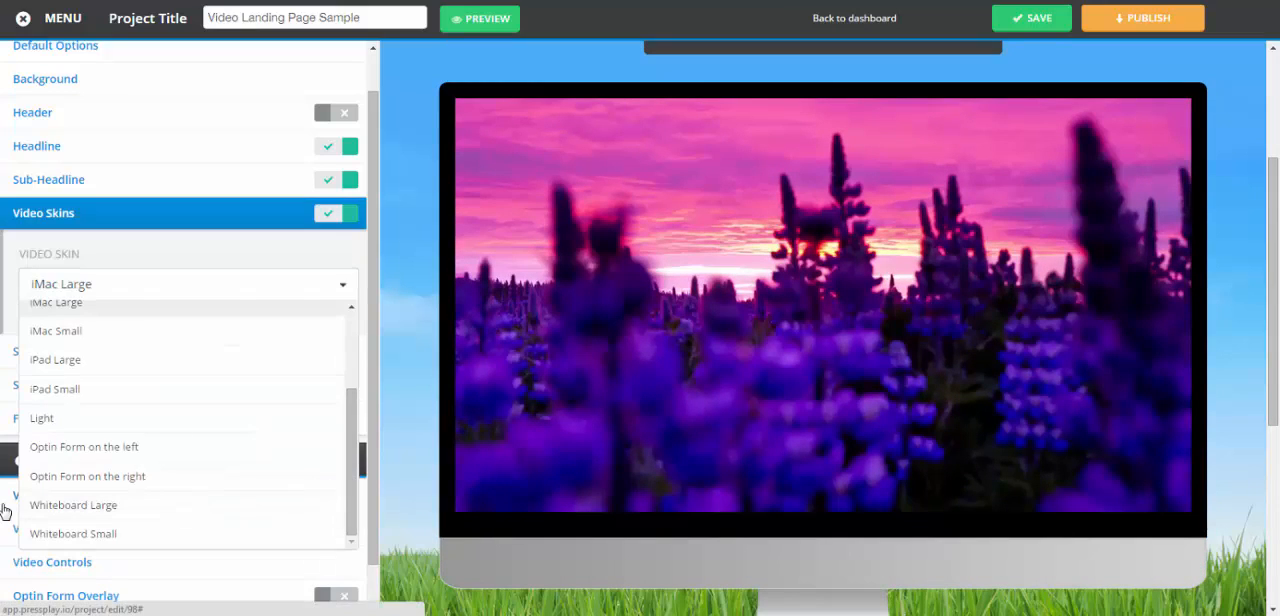
left_click(76, 536)
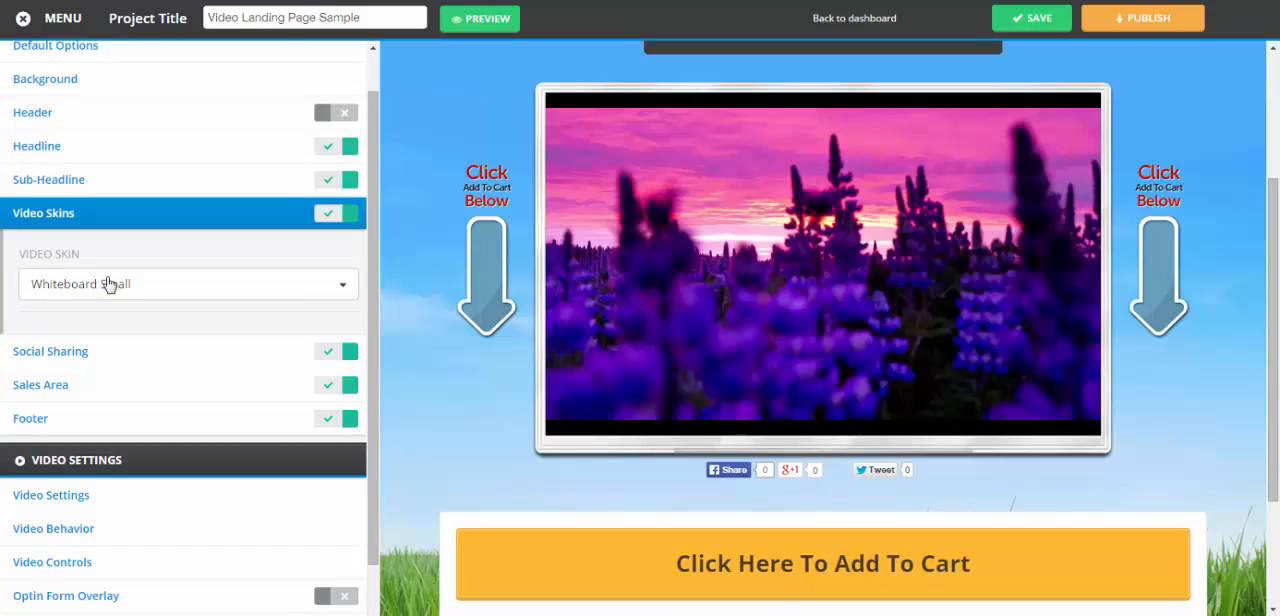
left_click(126, 220)
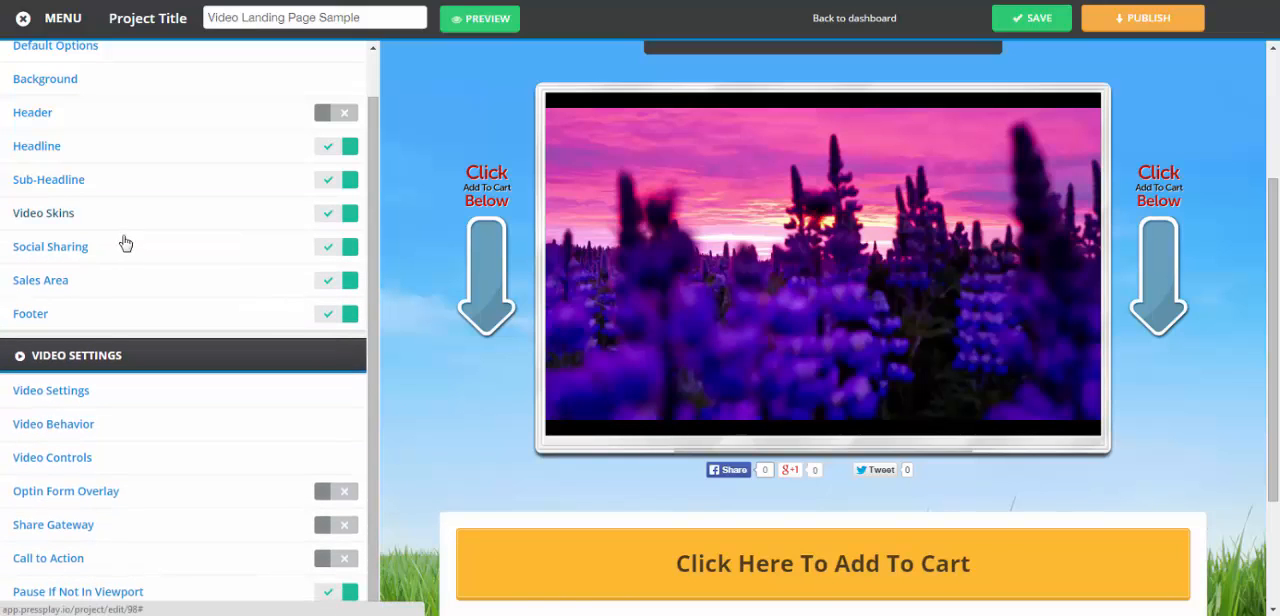
Try switching the Google+ and Twitter sharing services off and back on
left_click(67, 252)
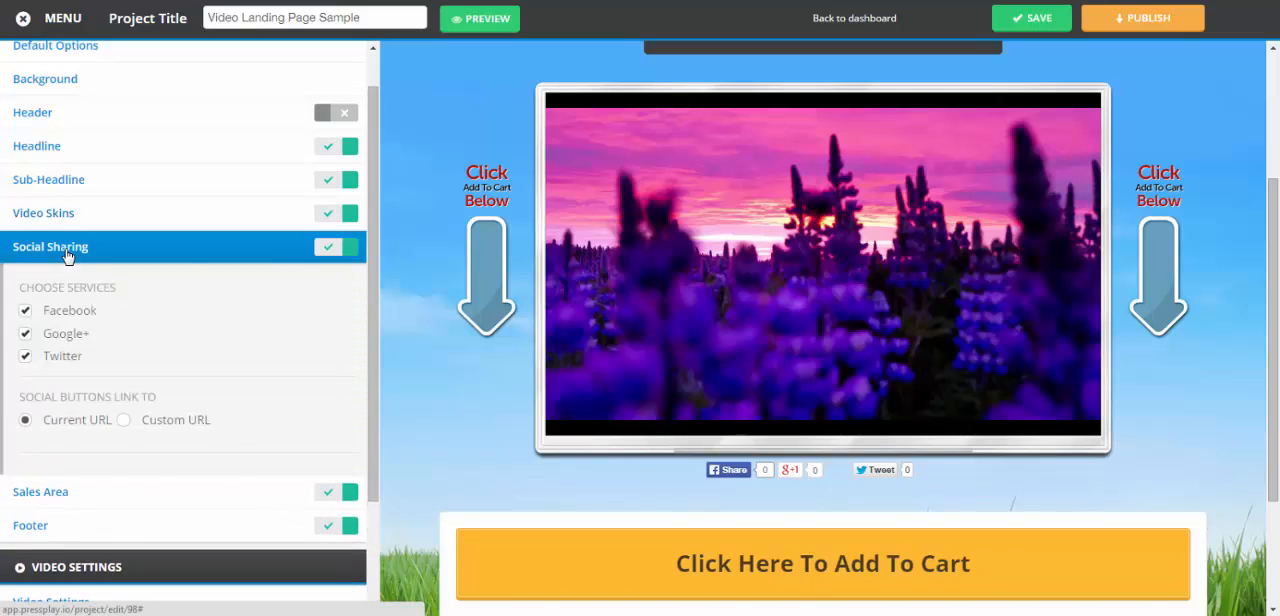
scroll(391, 486, "down", 3)
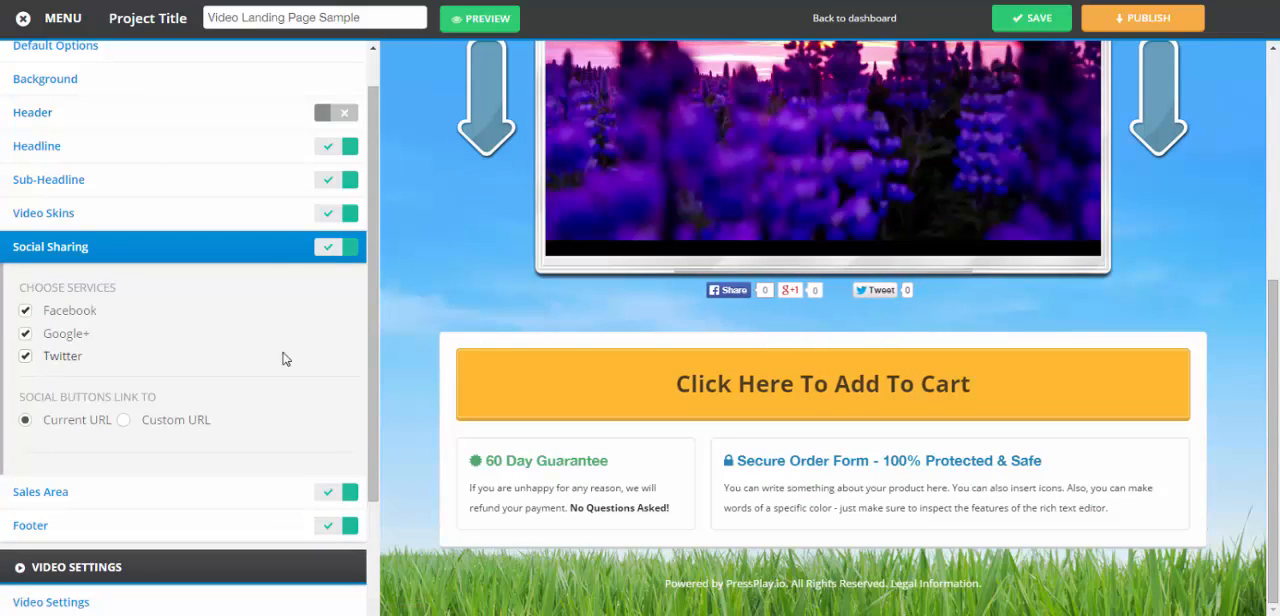
left_click(26, 336)
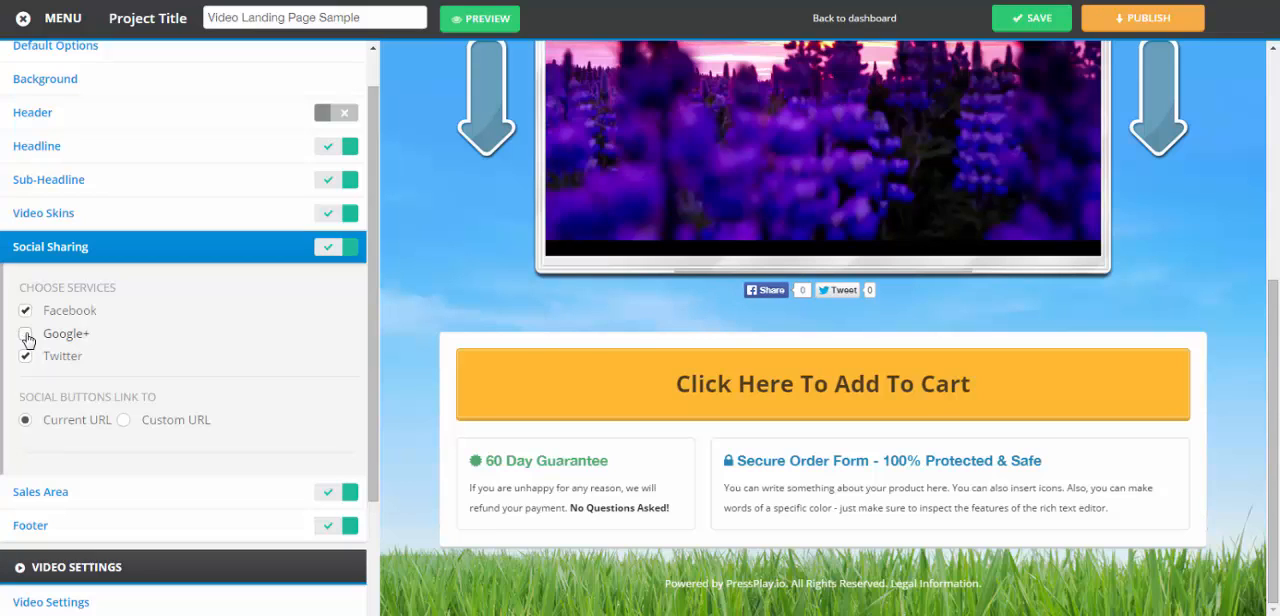
left_click(27, 337)
left_click(30, 358)
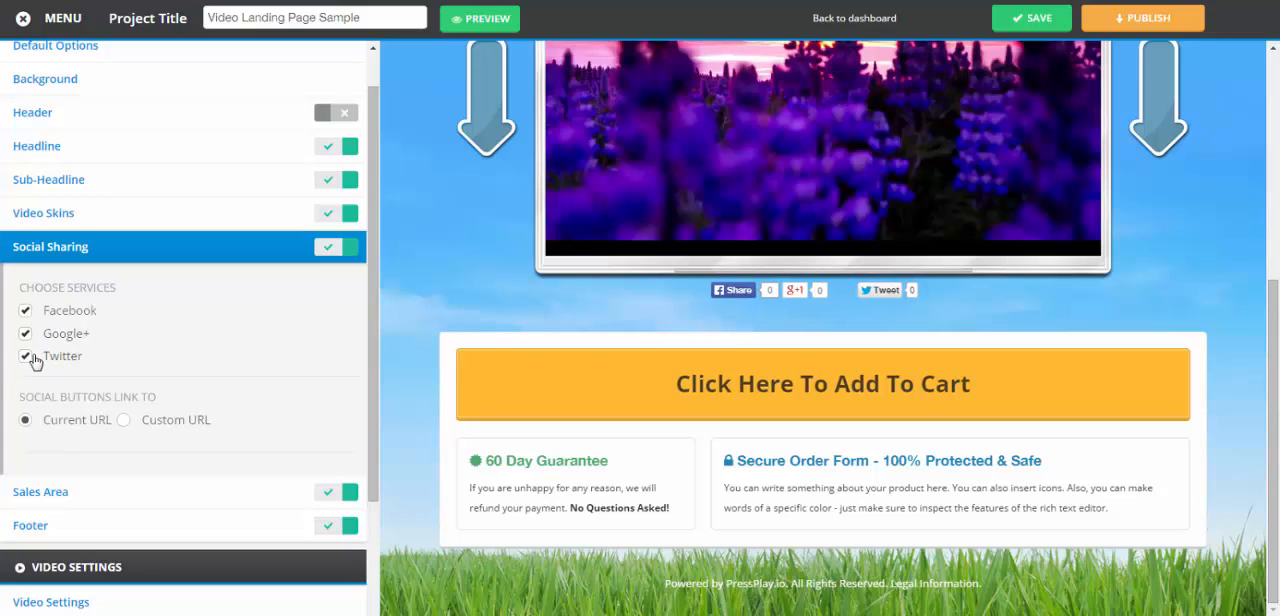
left_click(31, 358)
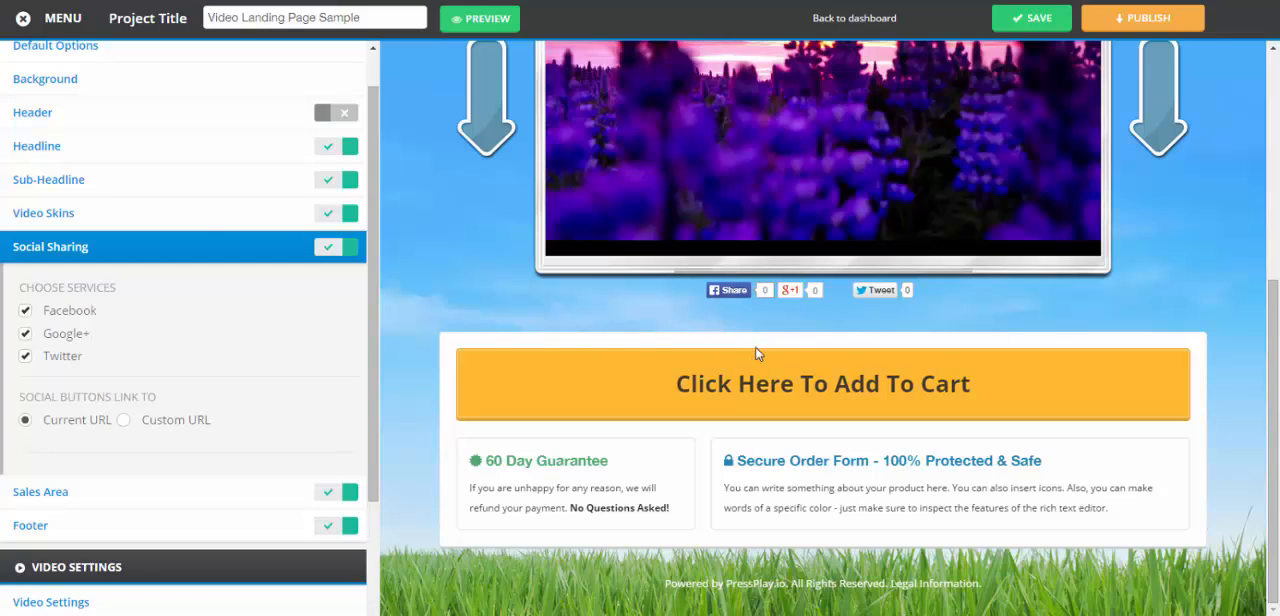
Try linking the social buttons to a custom URL, and return them to the current URL
left_click(123, 421)
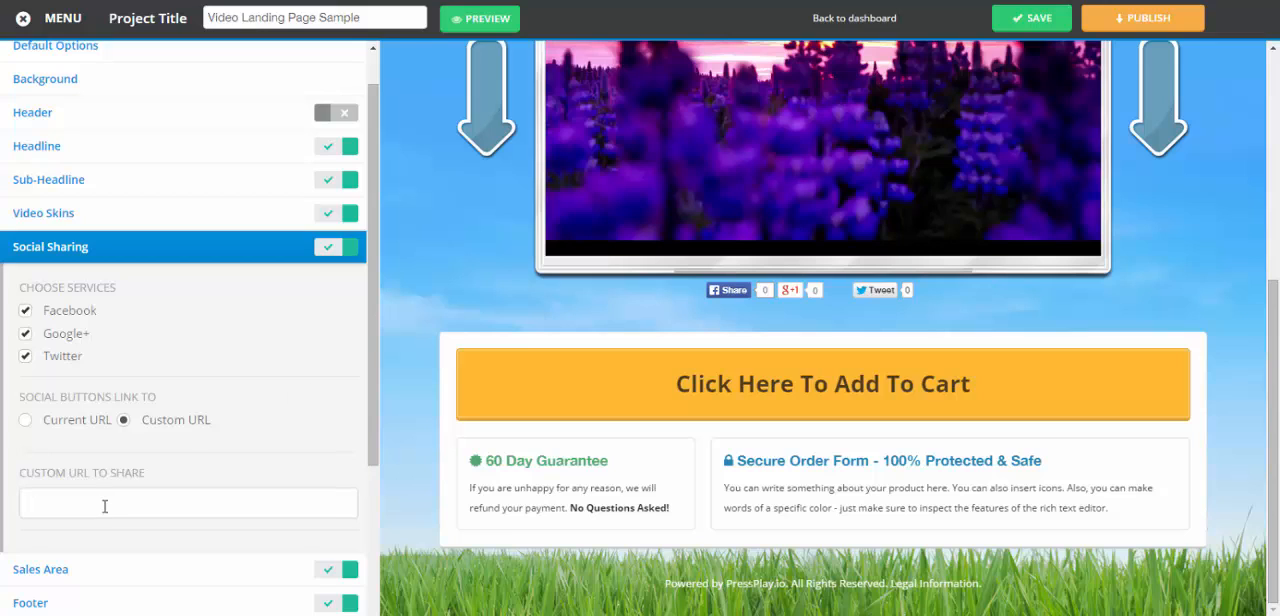
left_click(24, 420)
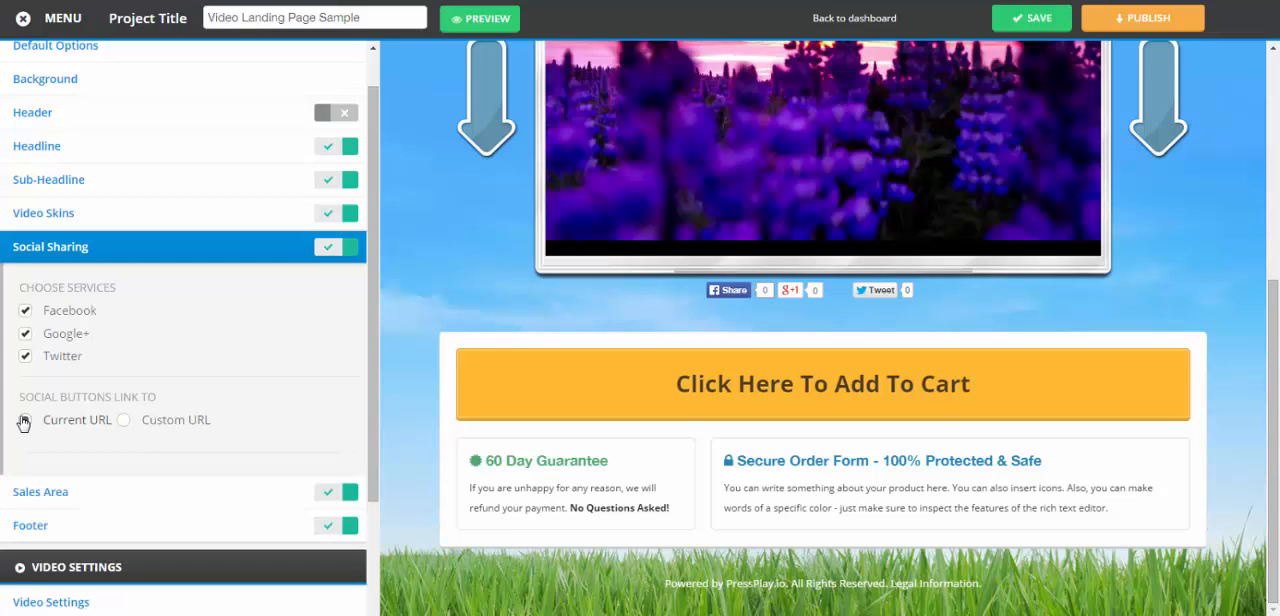
left_click(167, 255)
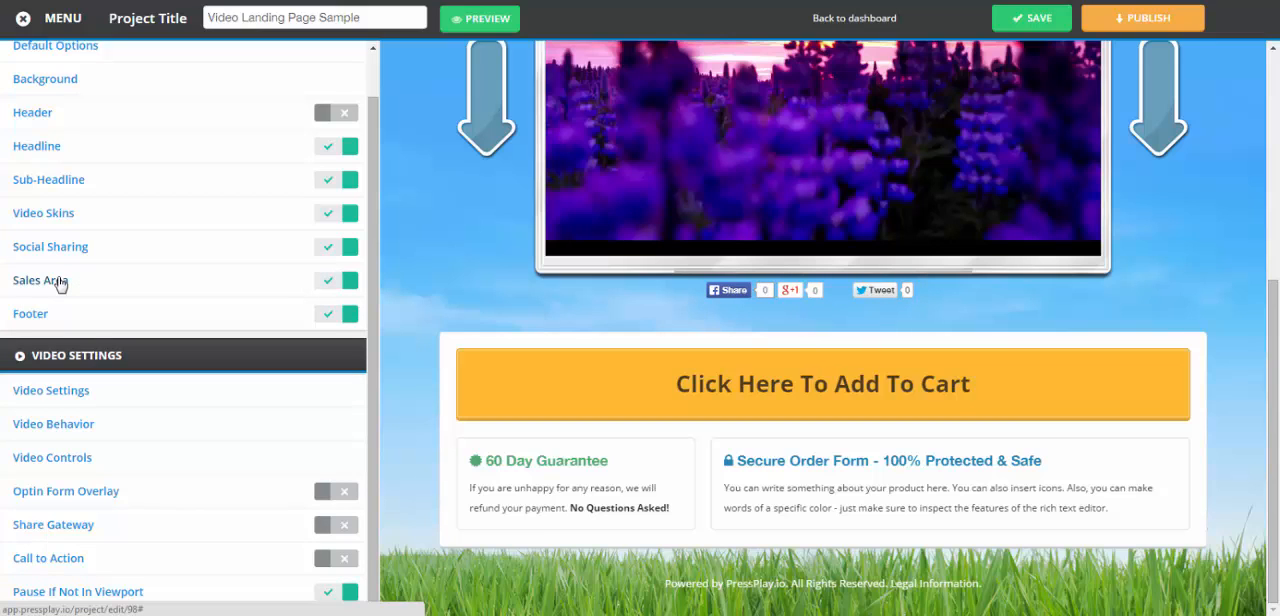
Try the Skinny layout for the sales area and return it to Wide
left_click(60, 284)
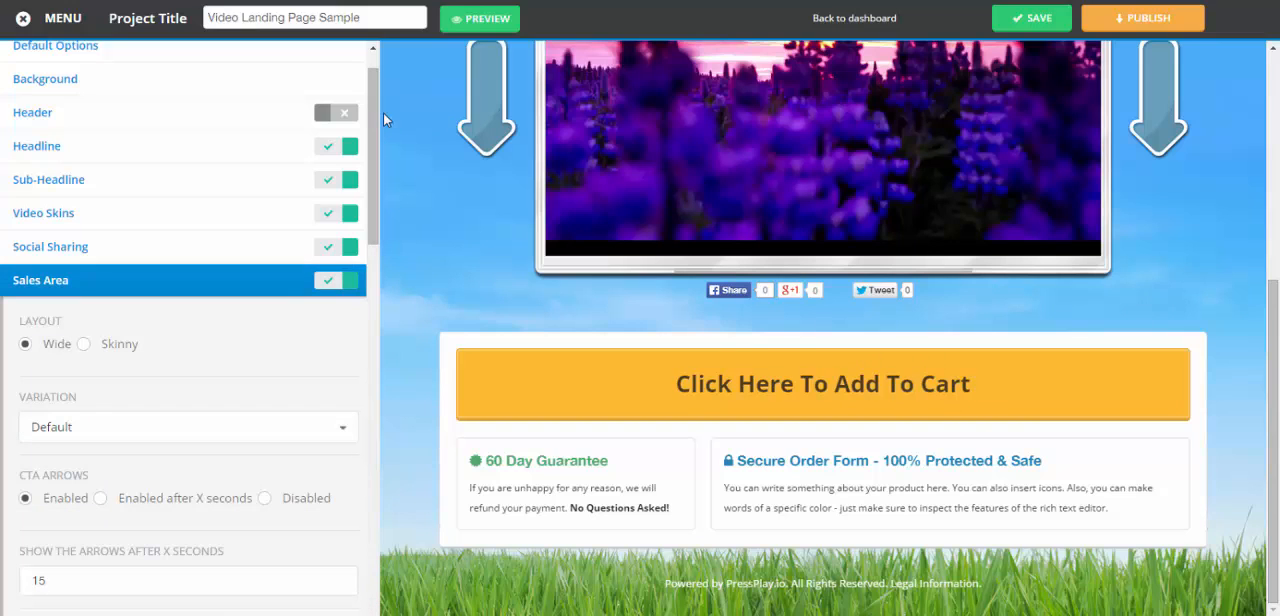
left_click(84, 344)
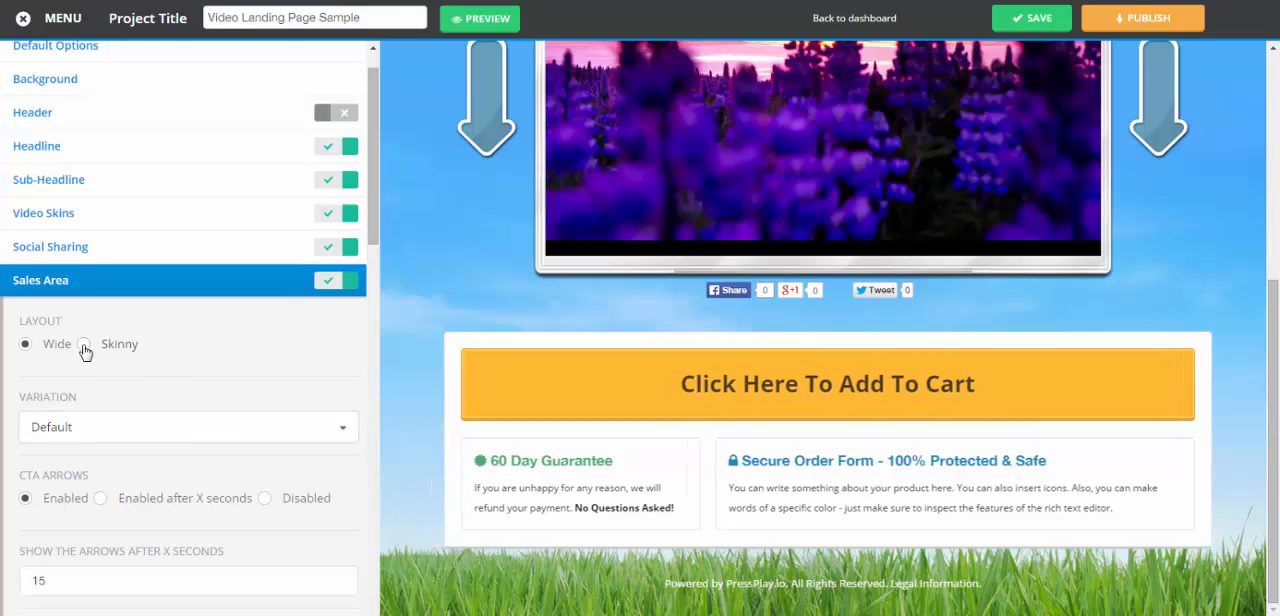
left_click(25, 344)
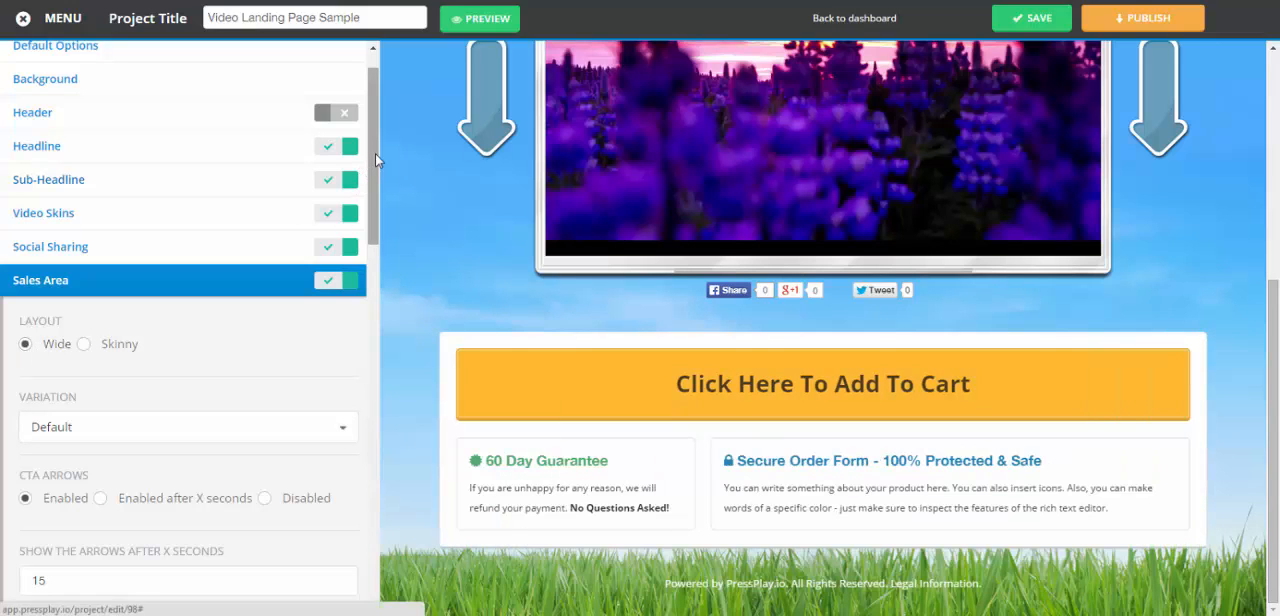
Try the Optin Form variation for the sales area and return it to Default
scroll(329, 261, "down", 2)
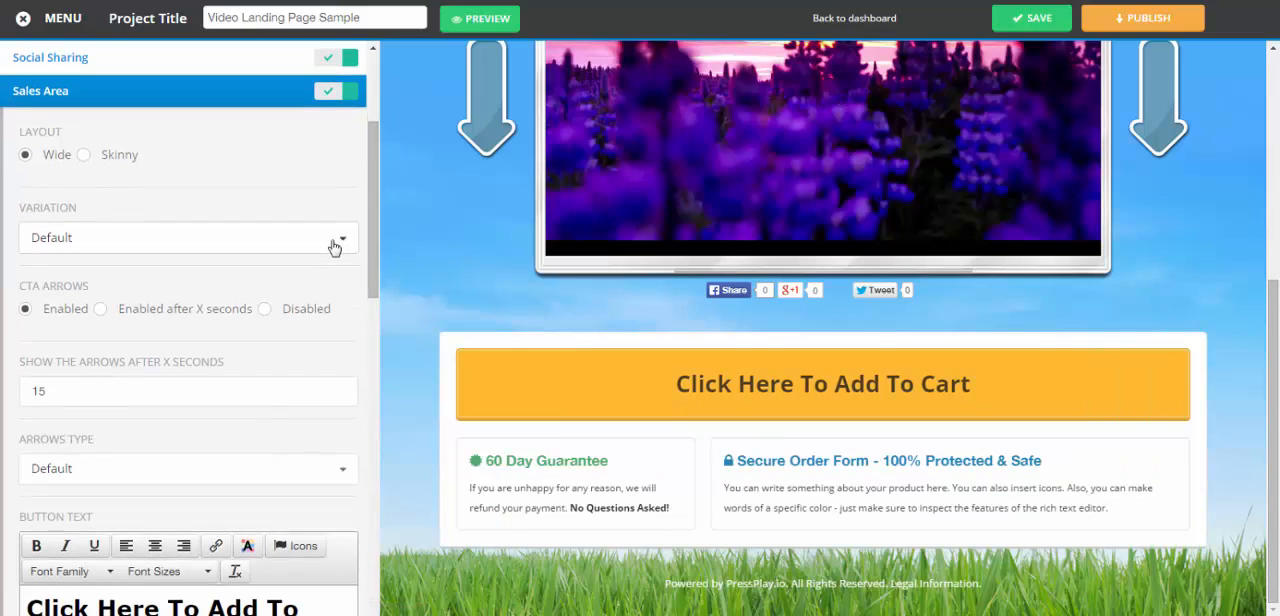
left_click(337, 244)
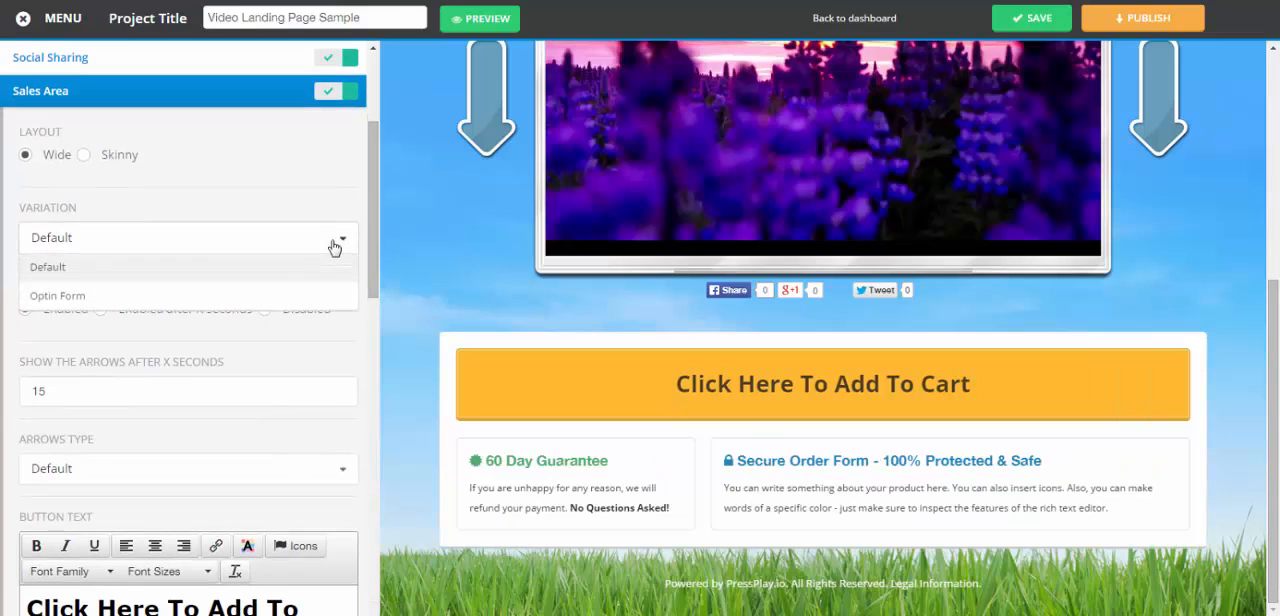
left_click(84, 300)
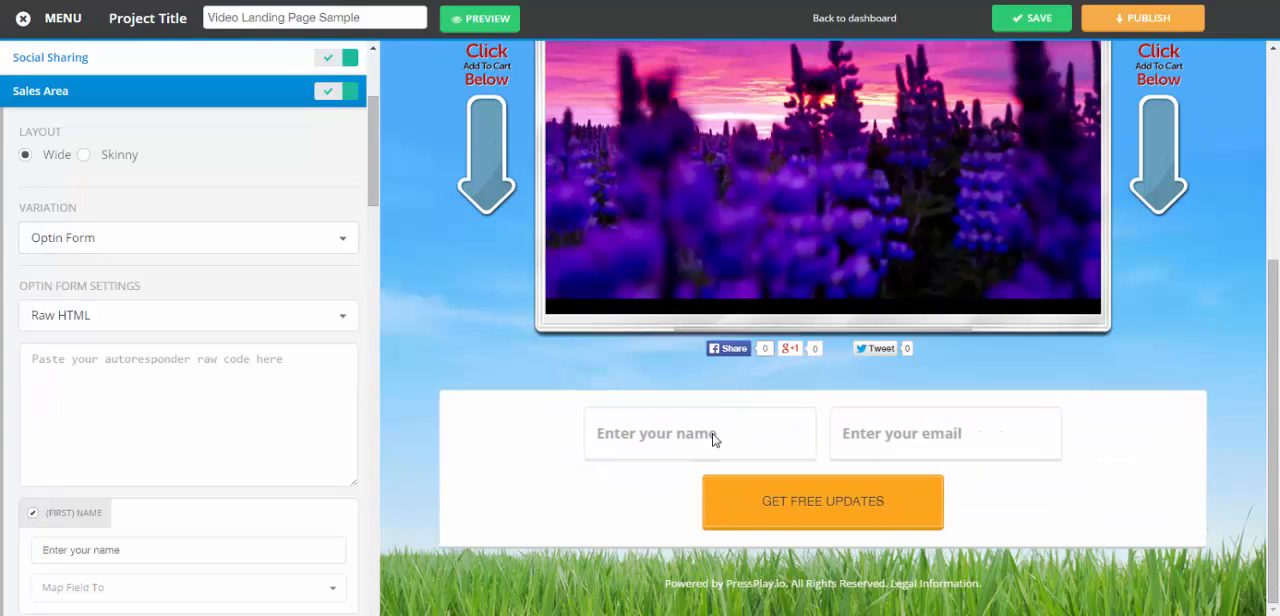
left_click(160, 240)
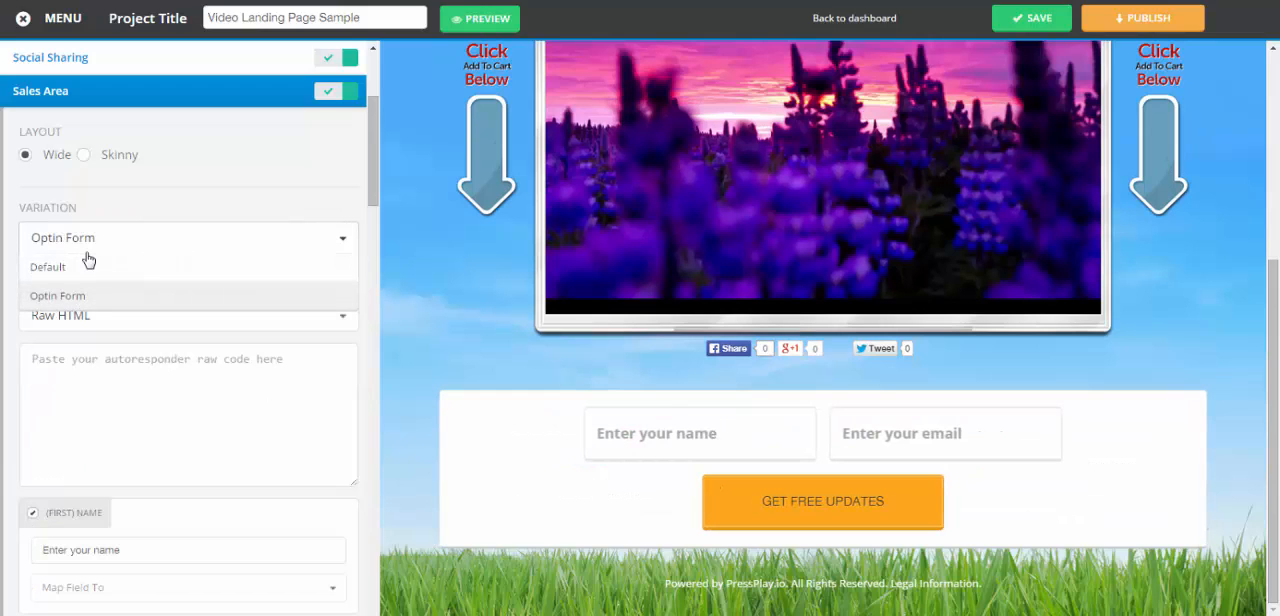
left_click(48, 270)
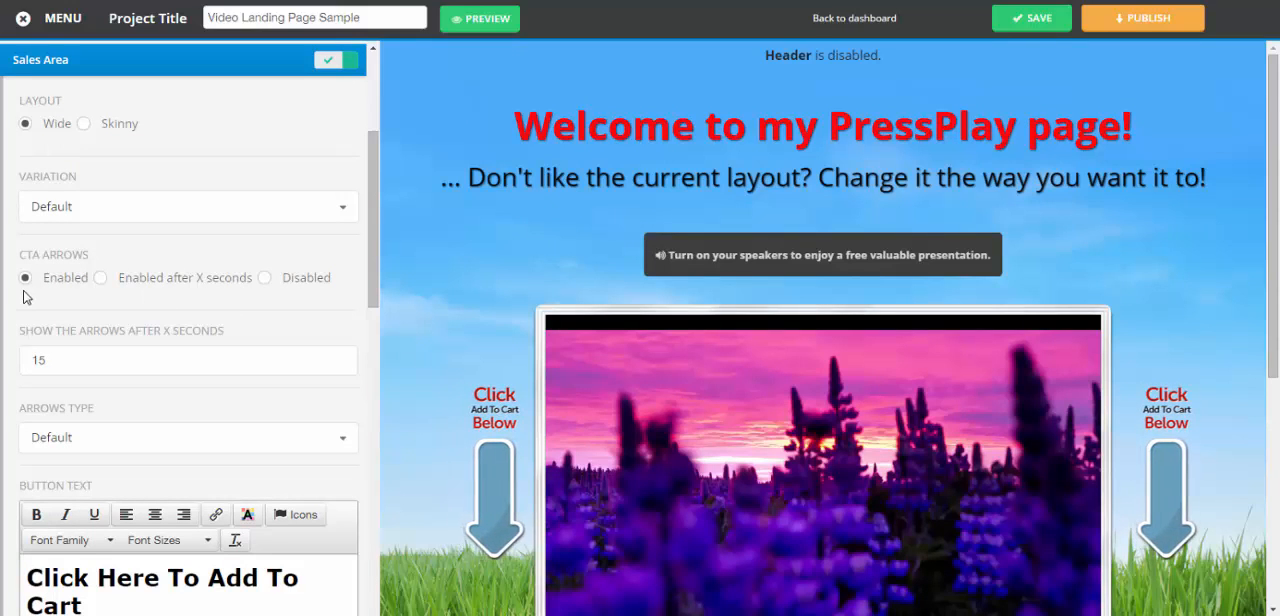
Set the CTA arrows to be enabled after a delay of 5 seconds
left_click(102, 280)
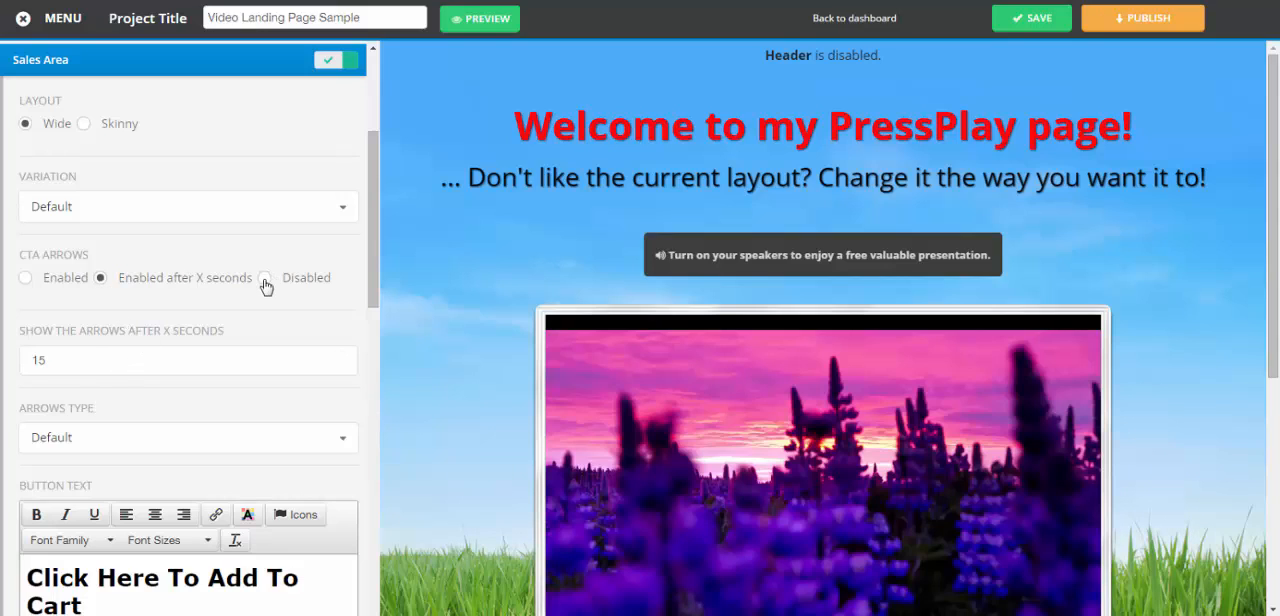
left_click(100, 278)
left_click_drag(68, 362, 2, 393)
type("5")
Change the arrows type to Purple
left_click_drag(375, 205, 375, 239)
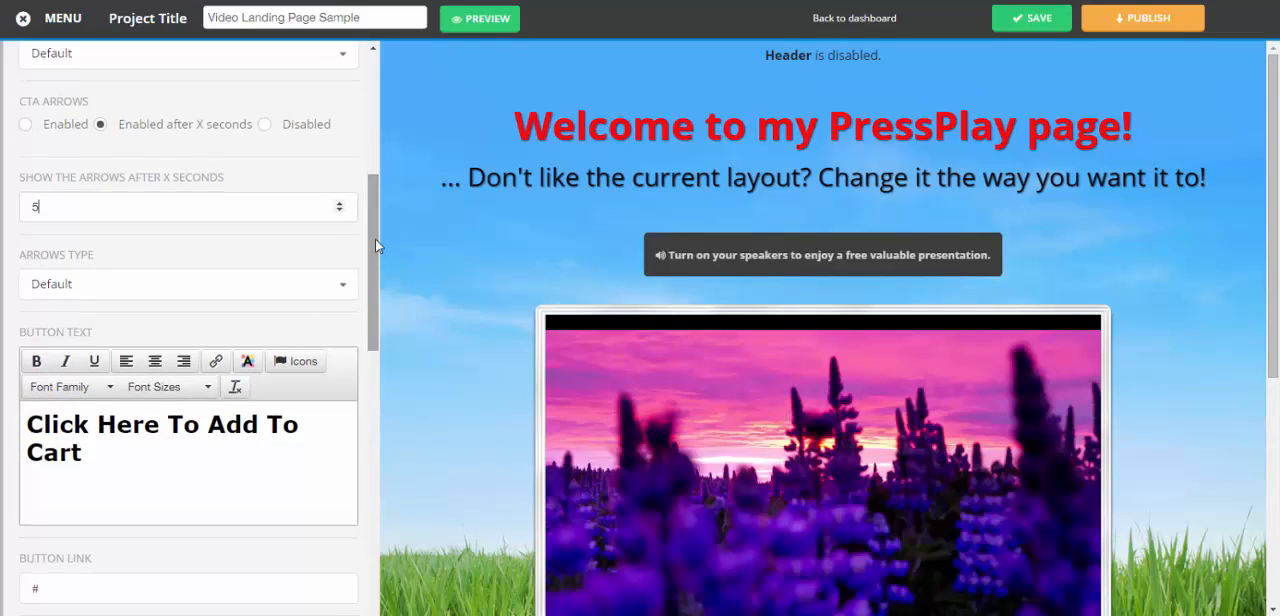
left_click(104, 290)
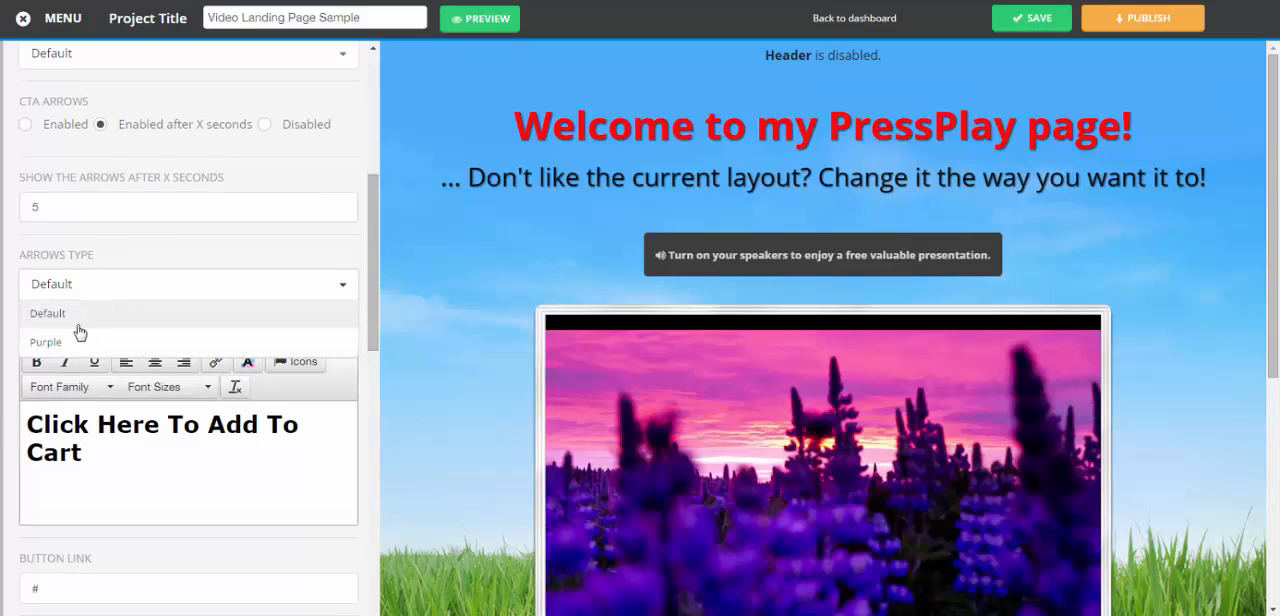
left_click(57, 345)
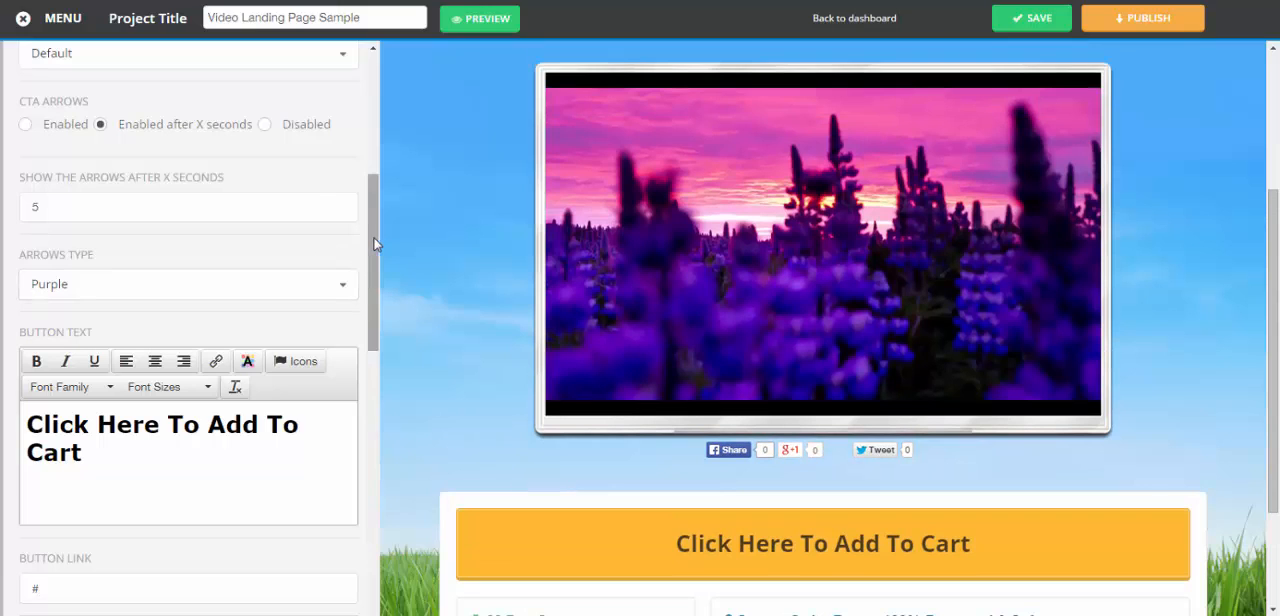
Enable the CTA arrows without delay to compare the Default and Purple types, and return to Purple arrows enabled after X seconds
scroll(366, 246, "up", 1)
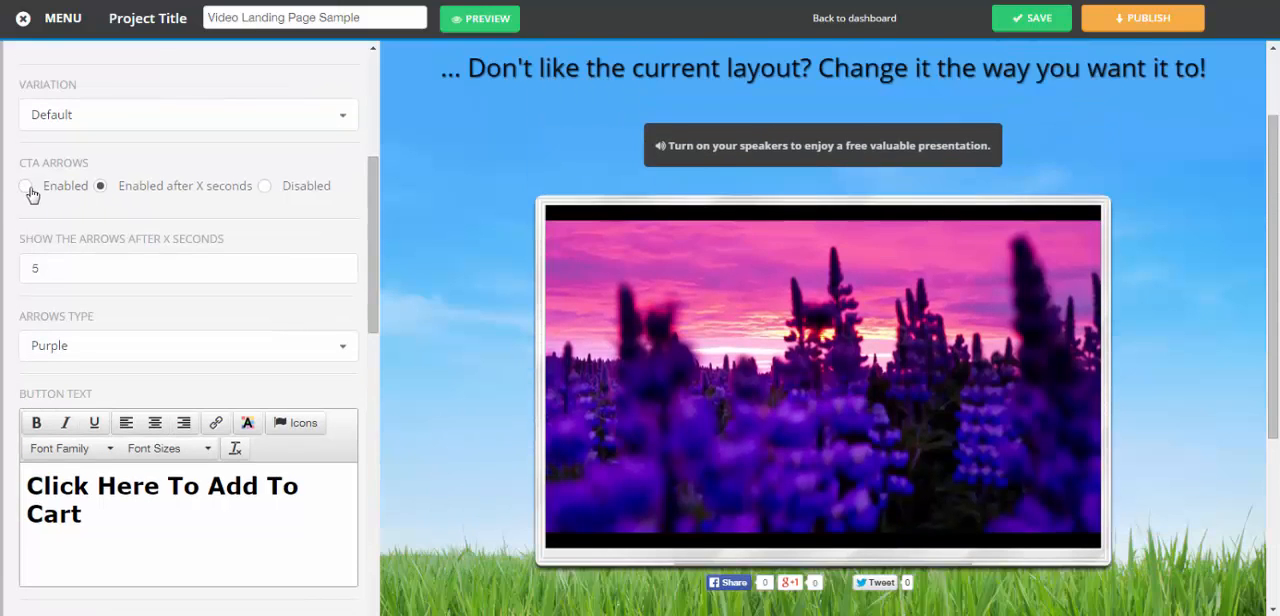
left_click(27, 188)
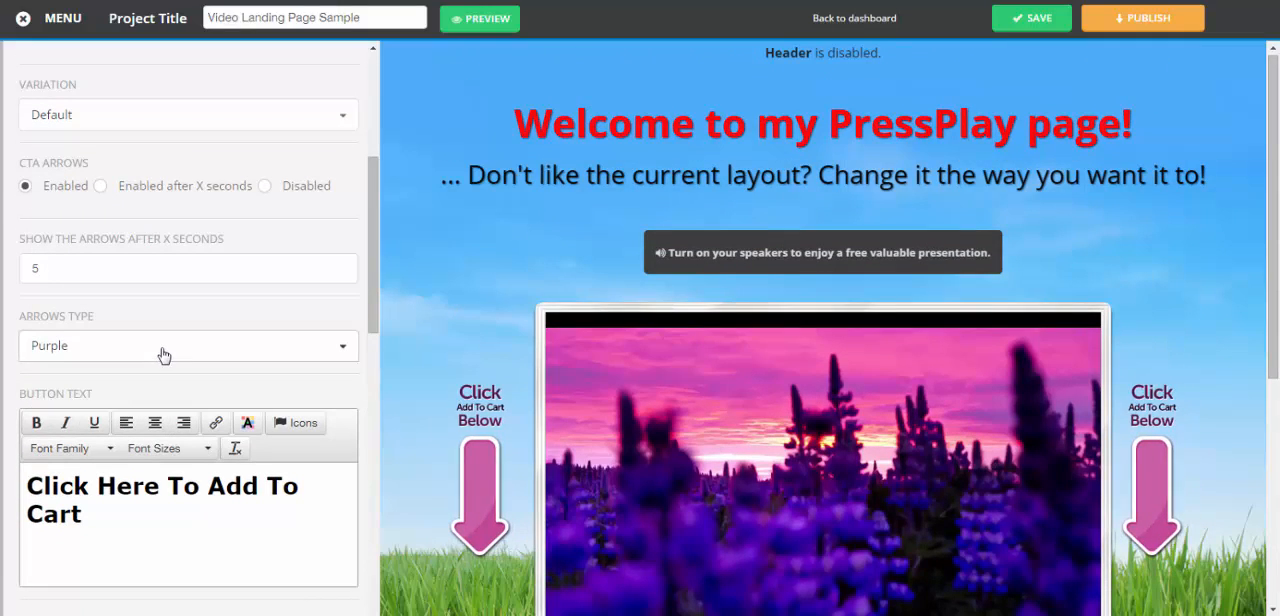
left_click(164, 356)
left_click(83, 384)
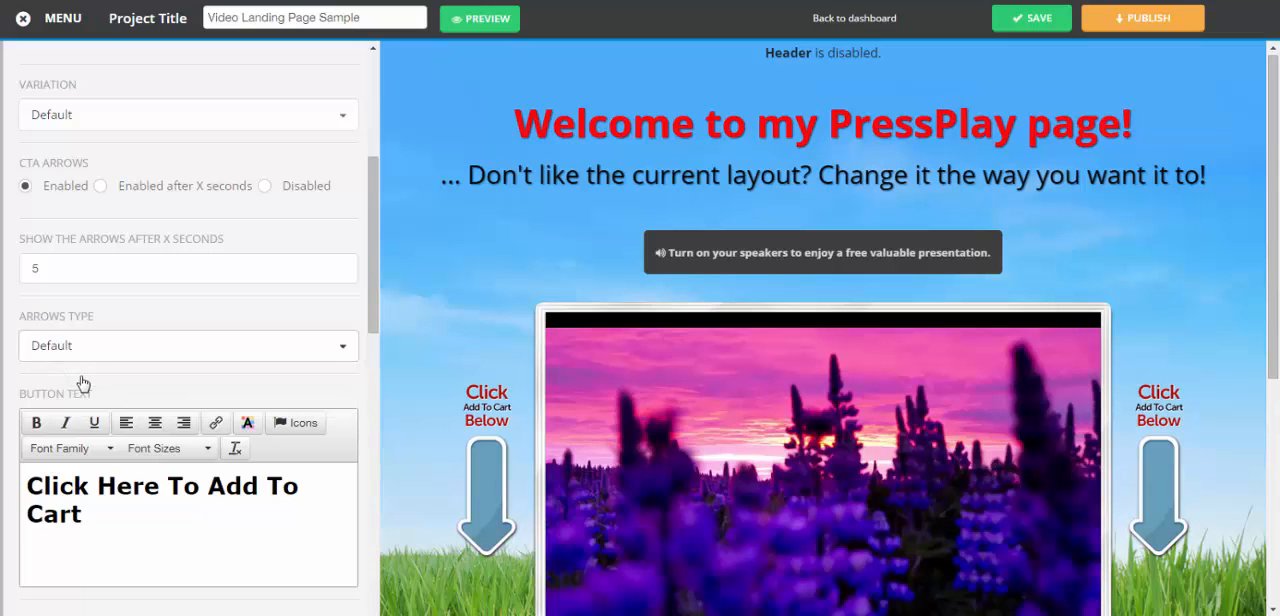
left_click(80, 350)
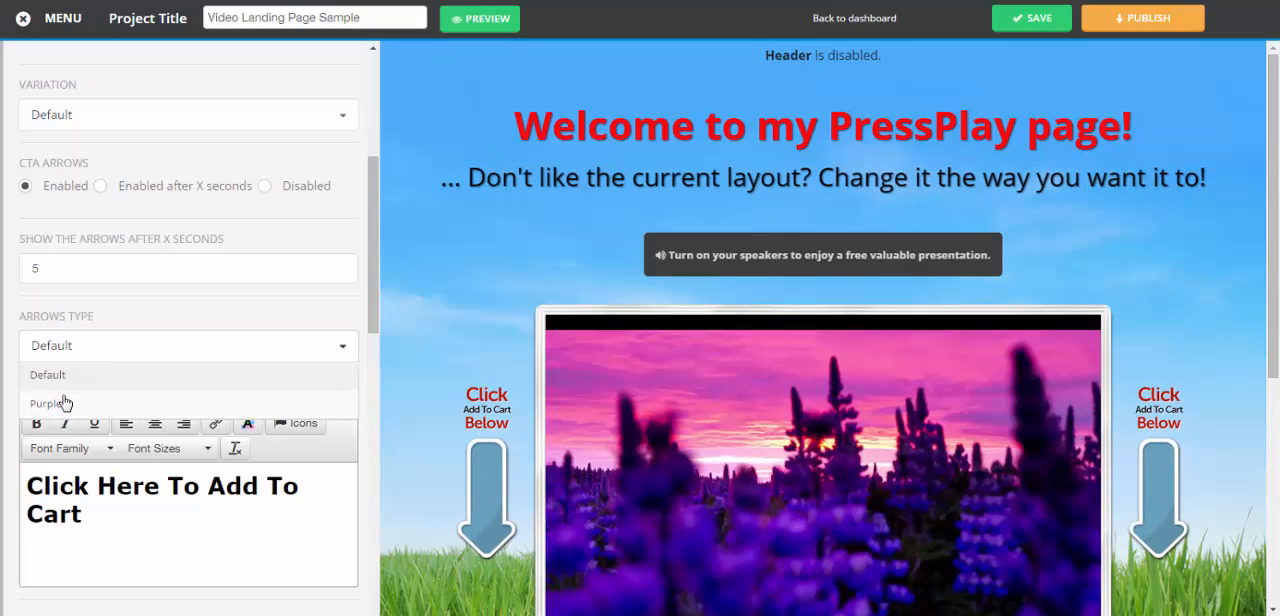
left_click(64, 402)
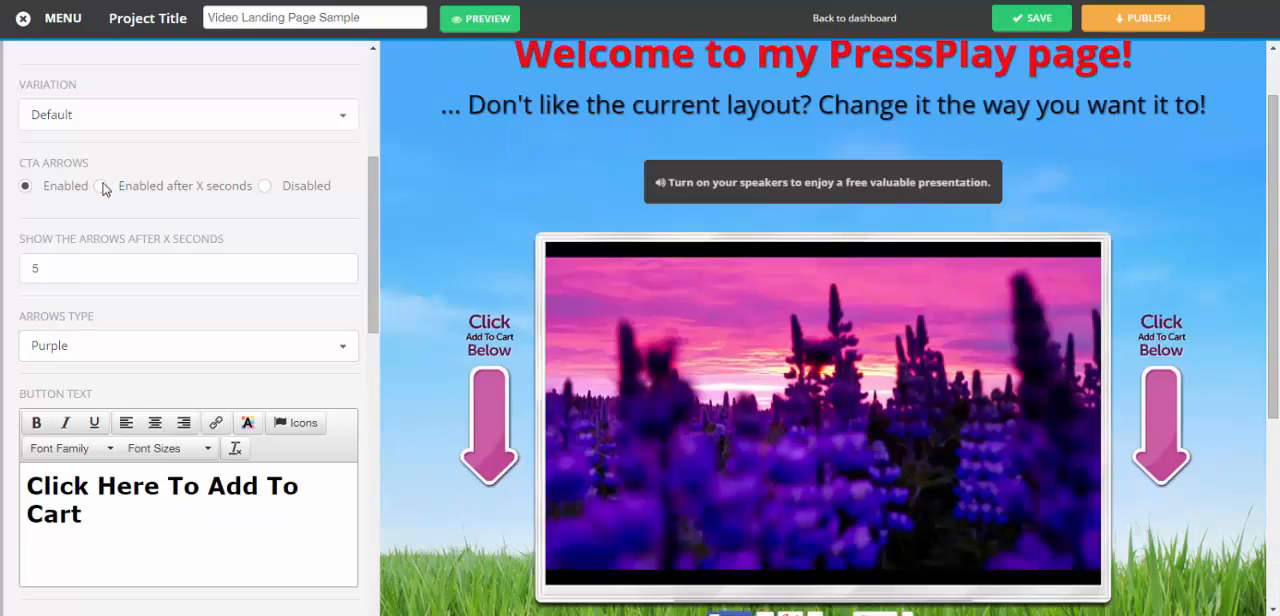
left_click(103, 187)
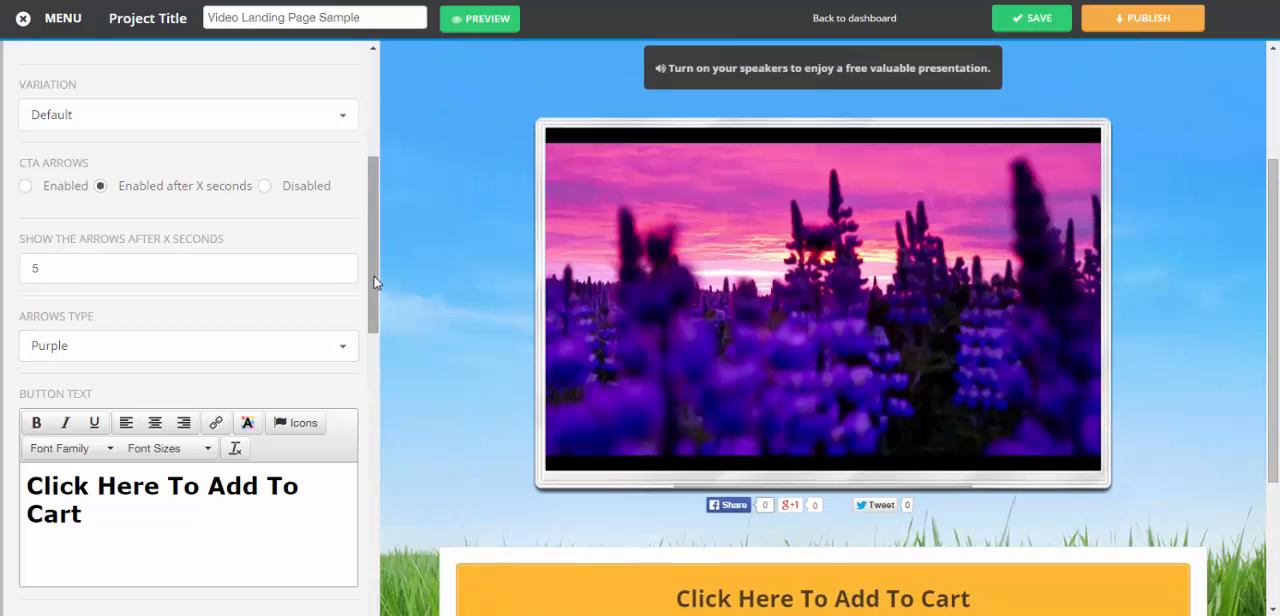
Replace the sales button text with "Buy Now"
left_click_drag(374, 277, 374, 333)
left_click(88, 213)
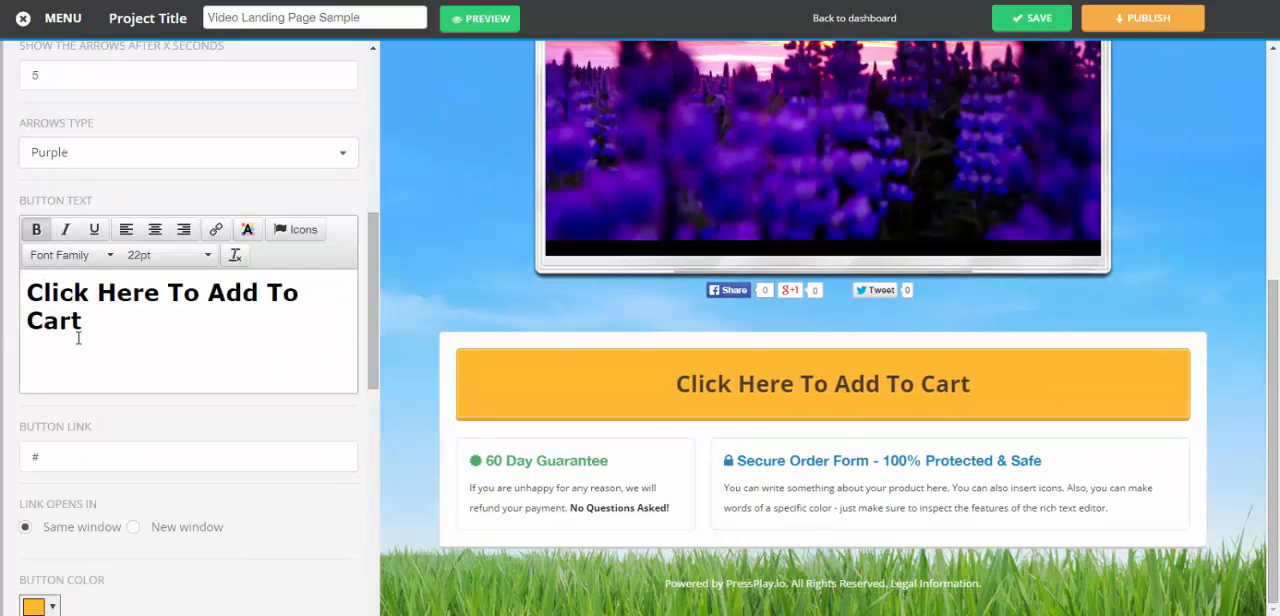
left_click(44, 292)
left_click(81, 320, "shift")
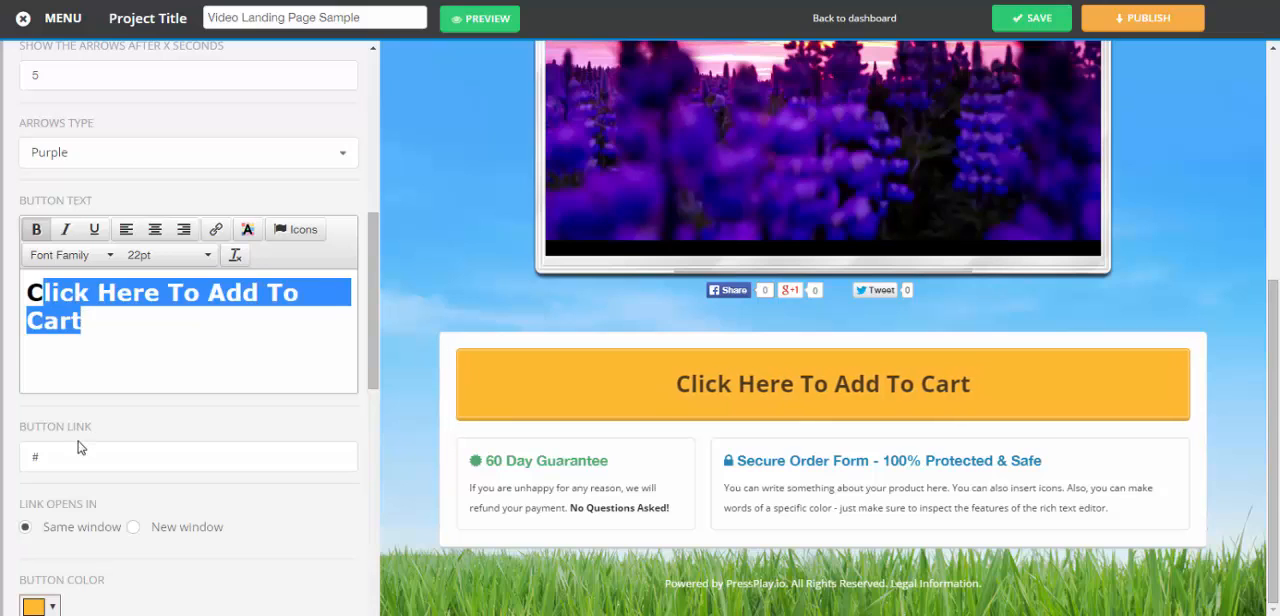
type("Buy  Now")
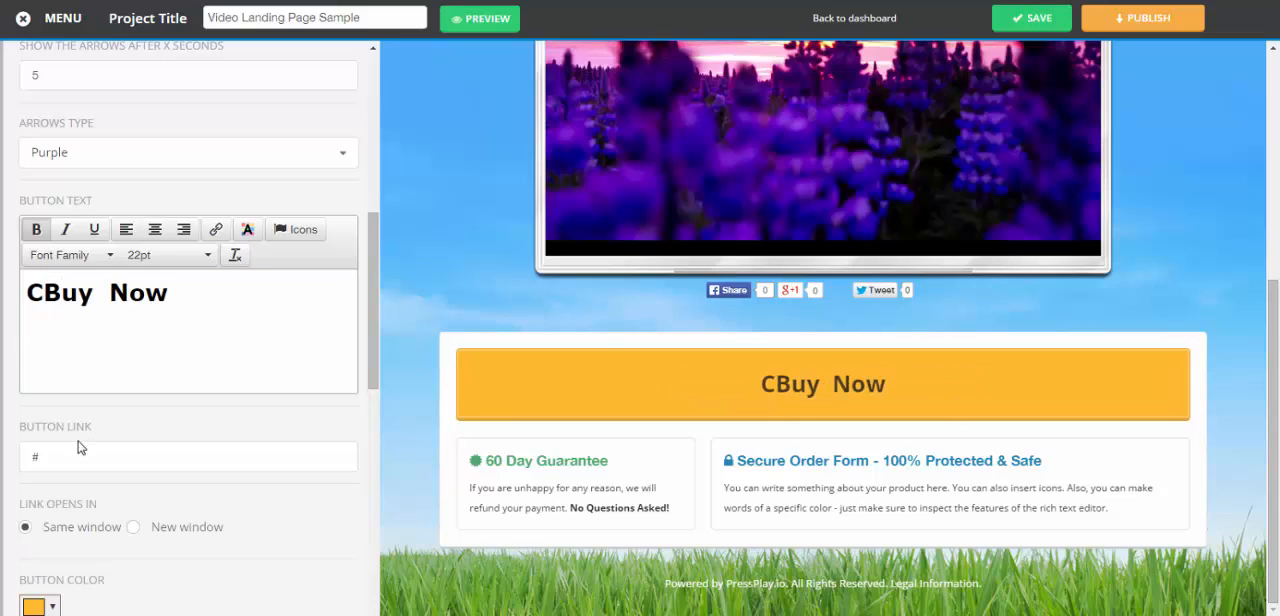
key("Home")
key("Delete")
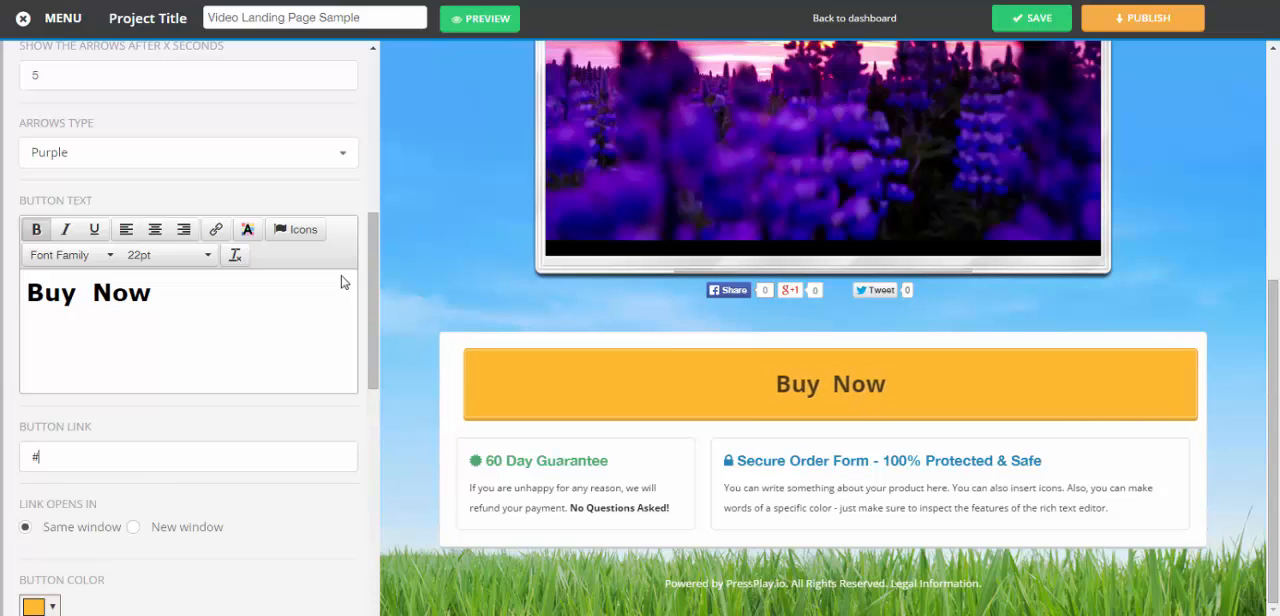
Try a blue colour, #2009e8, for the sales button
scroll(91, 405, "down", 3)
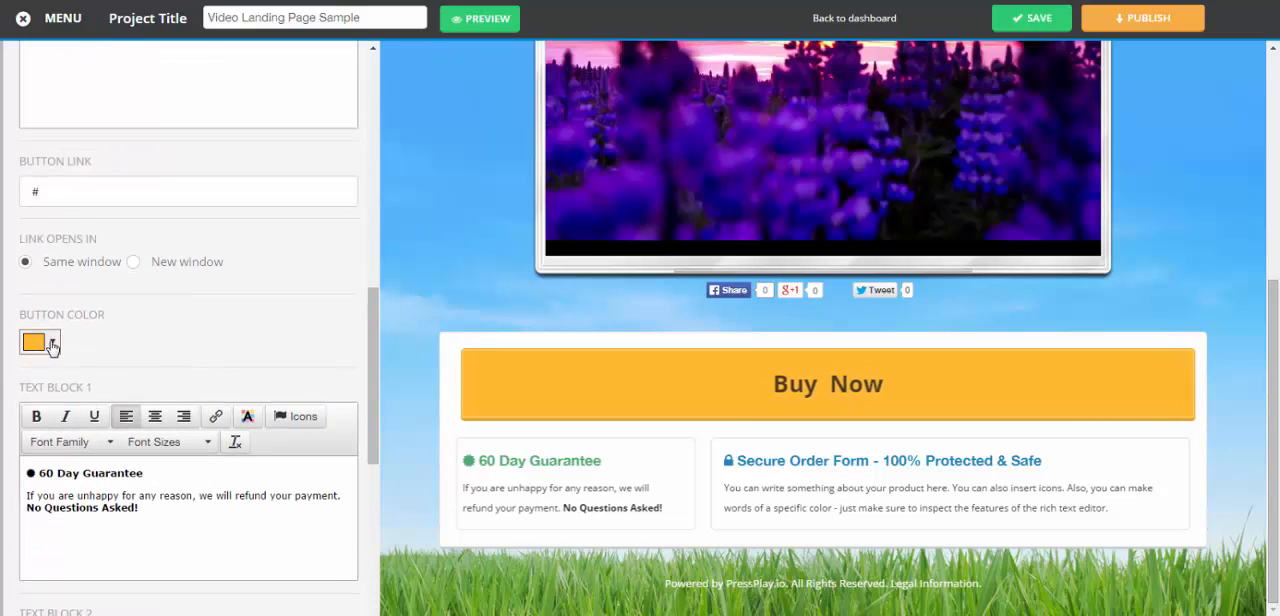
left_click(50, 343)
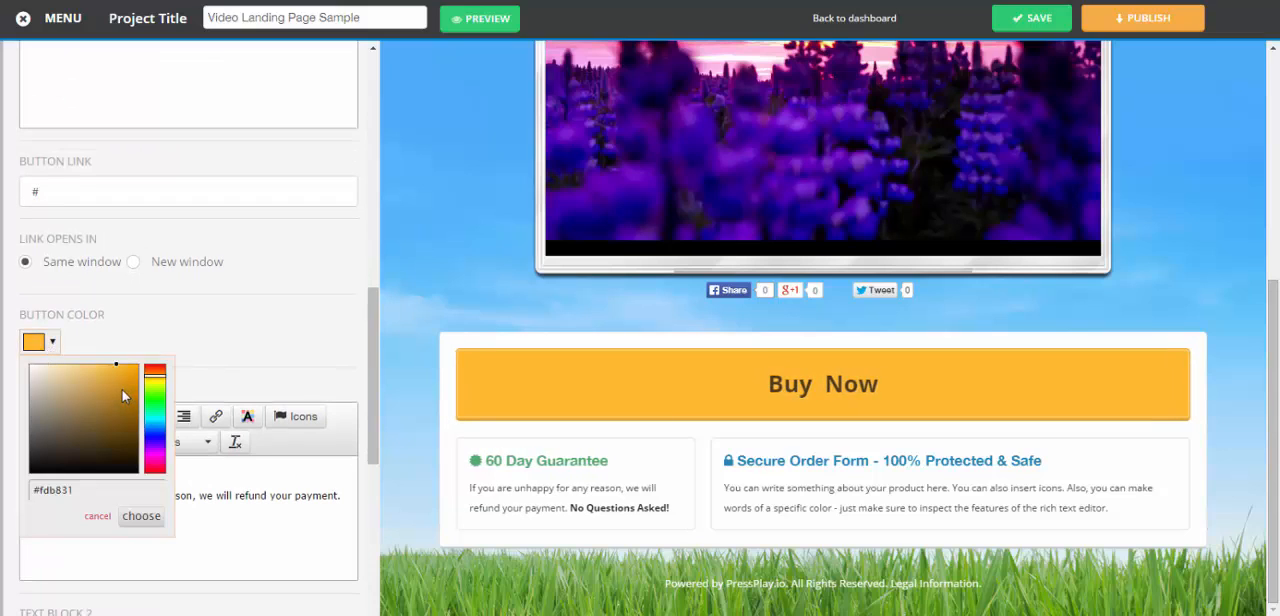
left_click(43, 437)
left_click(156, 438)
left_click(133, 373)
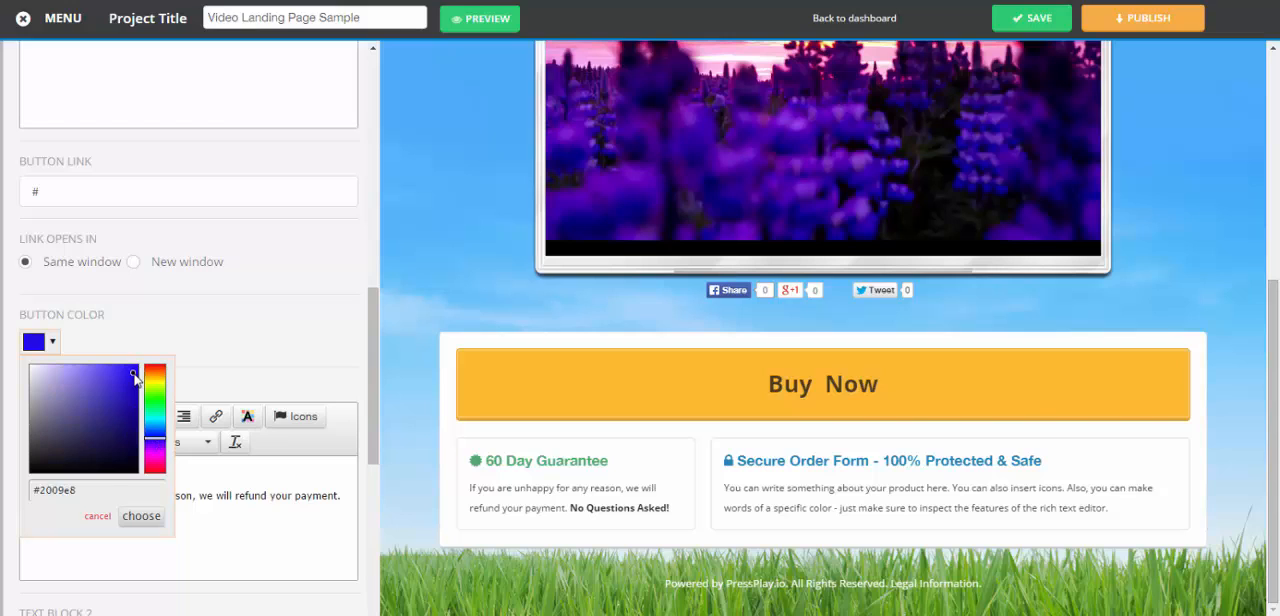
left_click(143, 518)
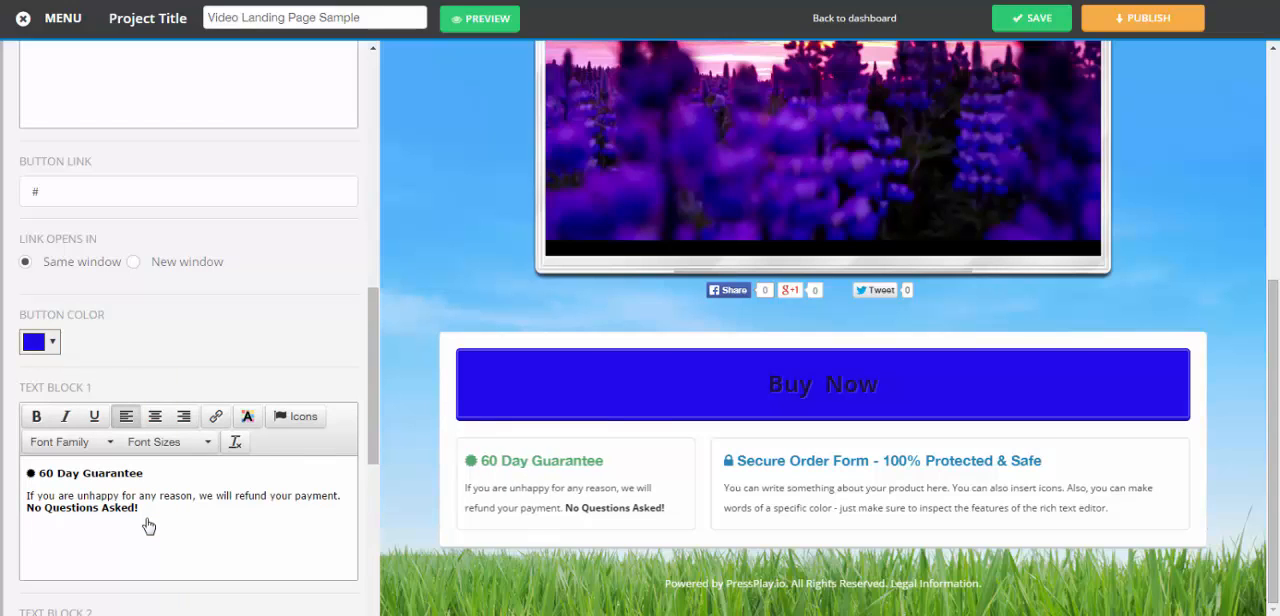
Set the sales button's colour to yellow, #fbe907
left_click(52, 341)
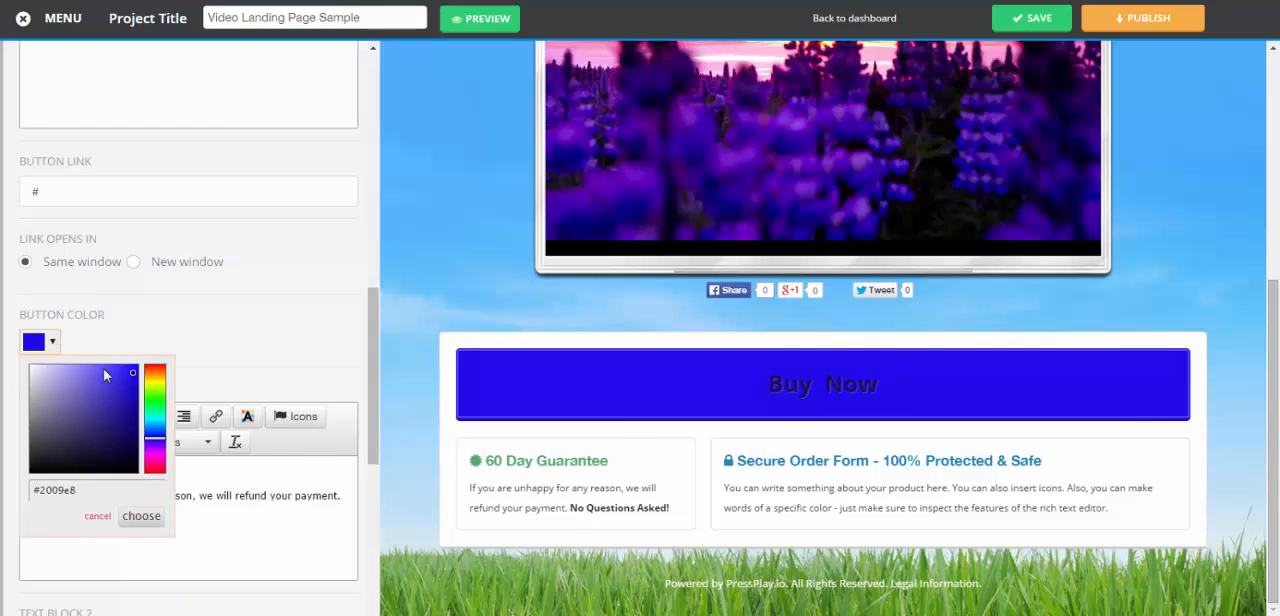
left_click(155, 380)
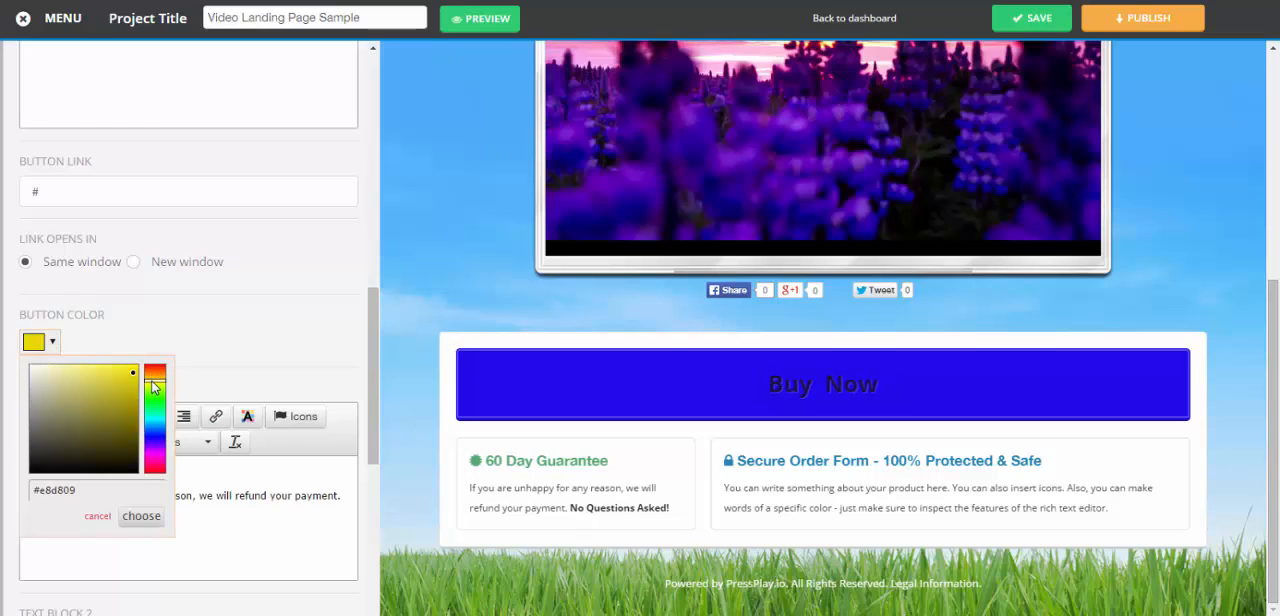
left_click(141, 516)
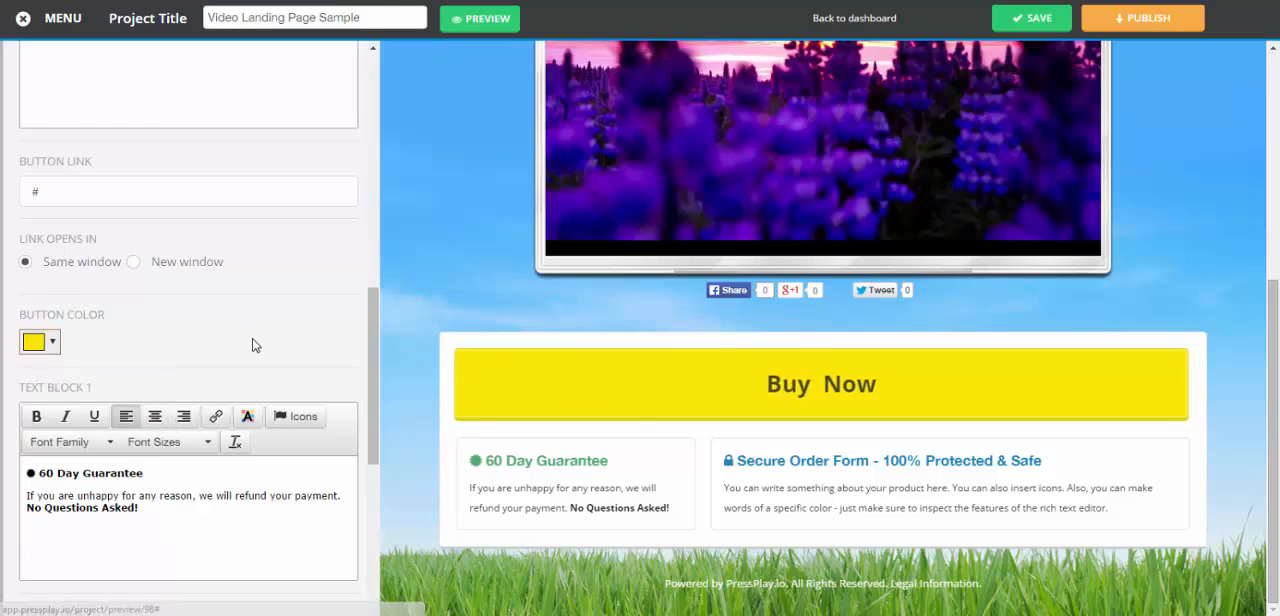
double_click(382, 346)
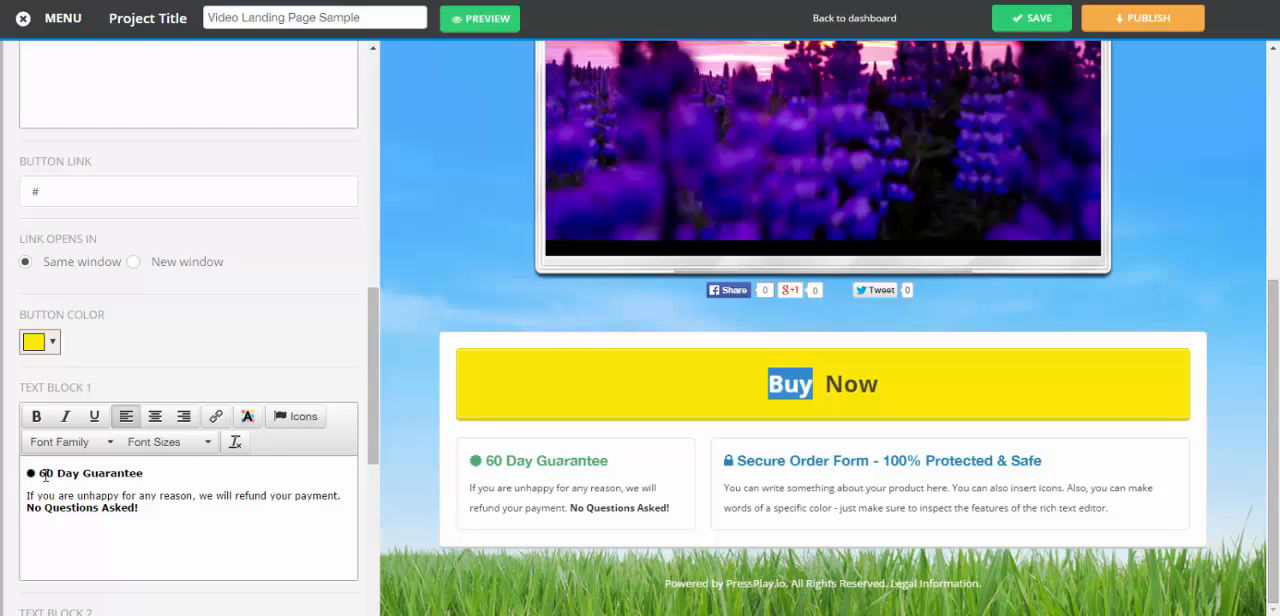
Enable the timed delay for the sales area
left_click_drag(369, 355, 364, 477)
left_click(44, 298)
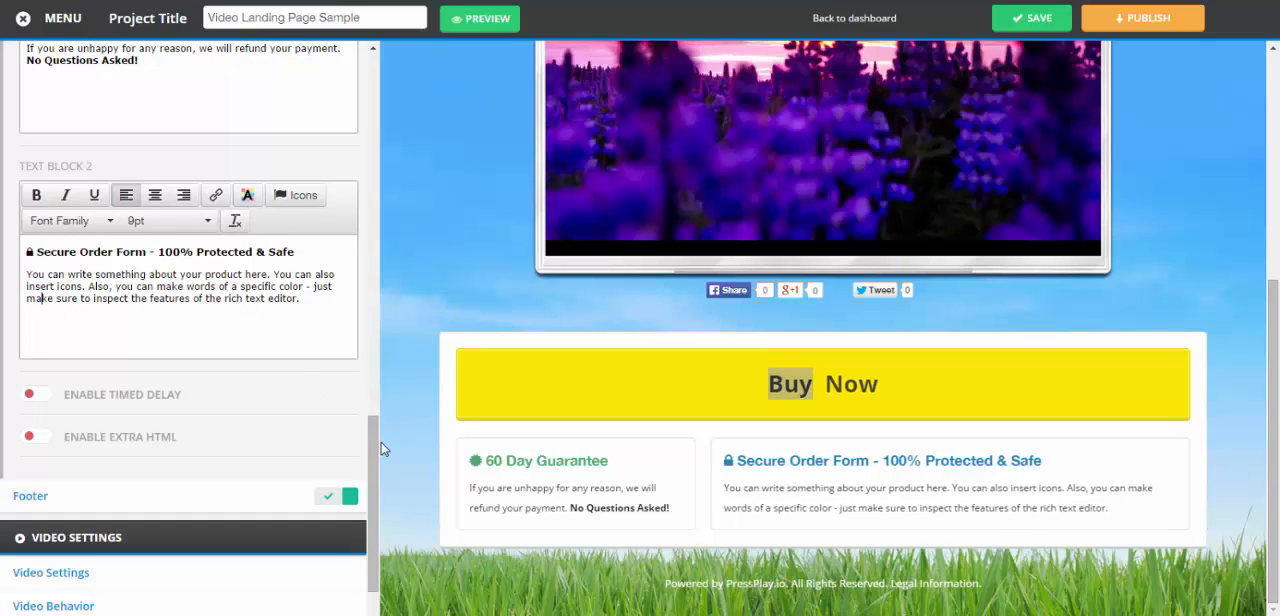
scroll(137, 228, "down", 2)
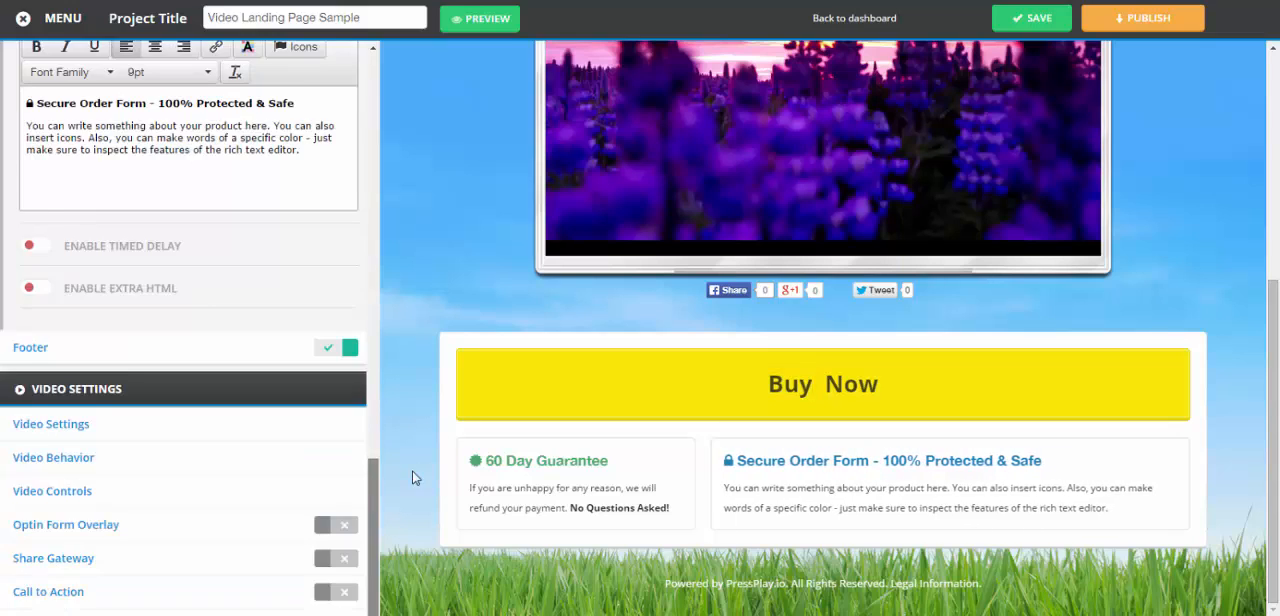
left_click(97, 261)
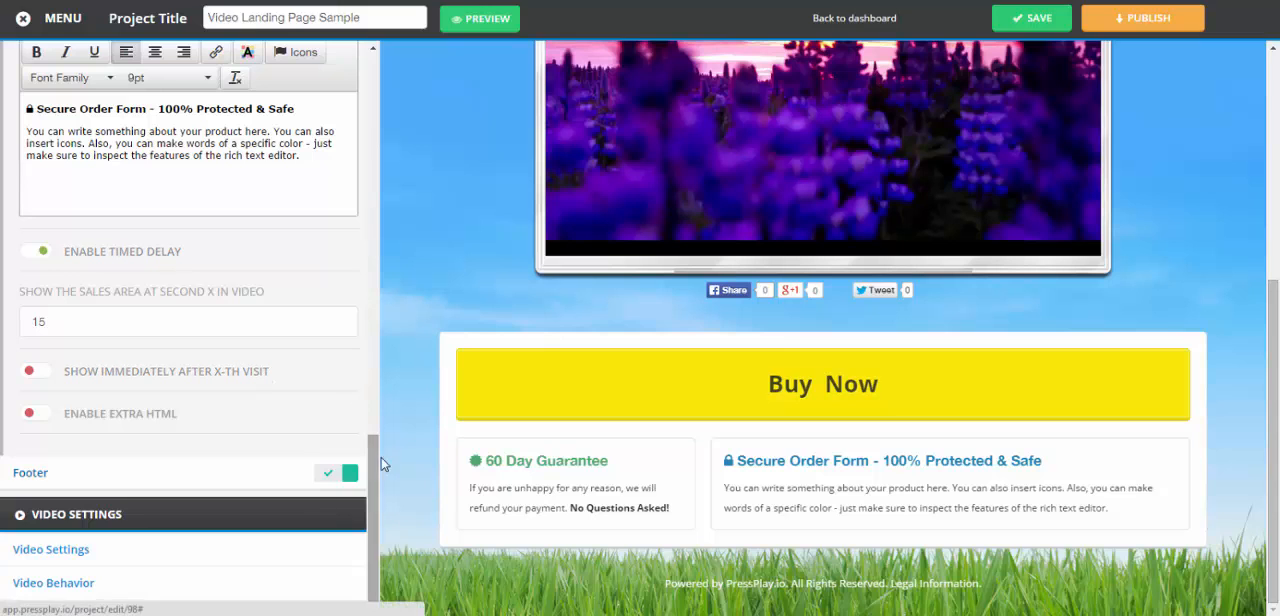
Close the sales area options and set YouTube as the video source in the video settings
left_click_drag(376, 457, 368, 90)
left_click(44, 291)
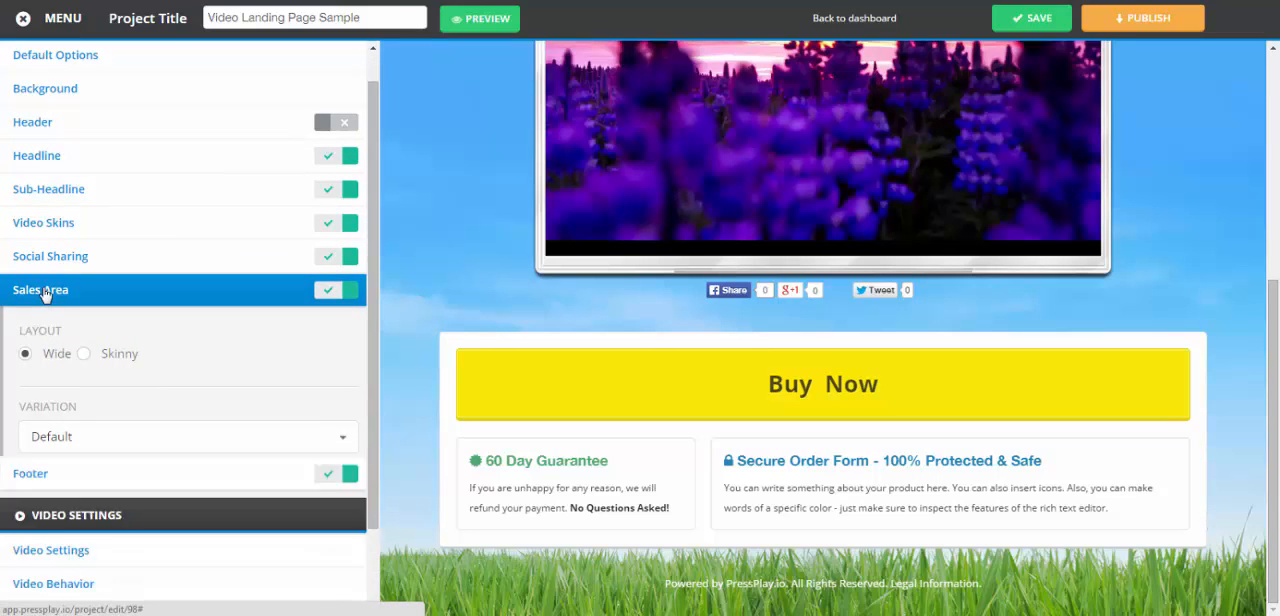
left_click(50, 397)
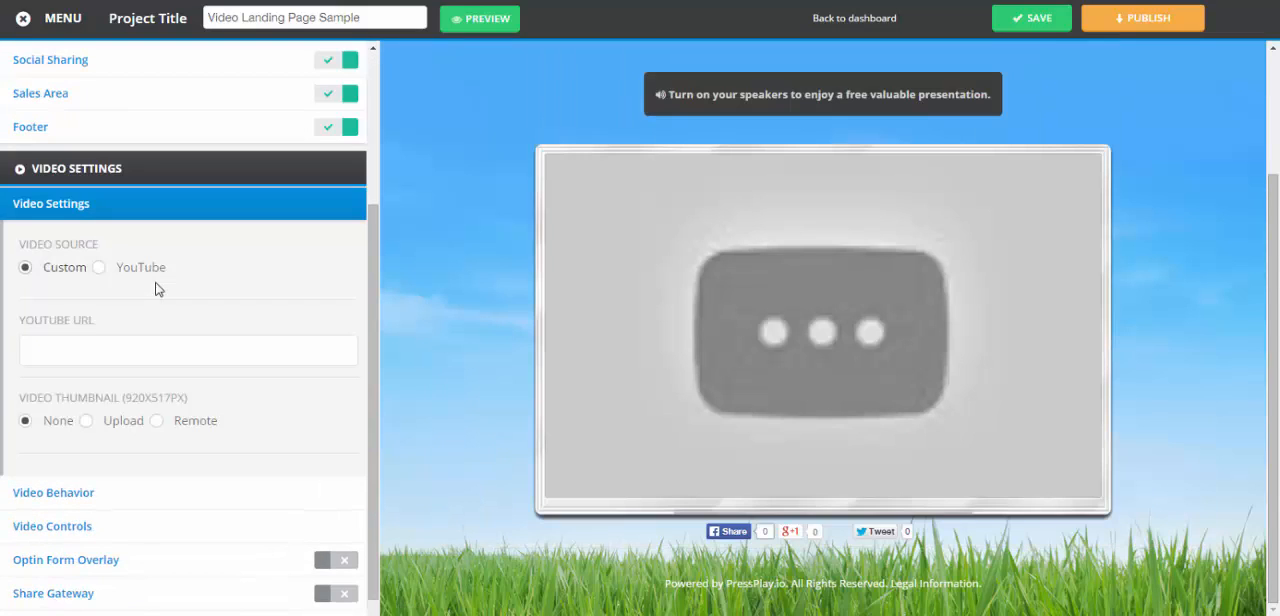
left_click(99, 270)
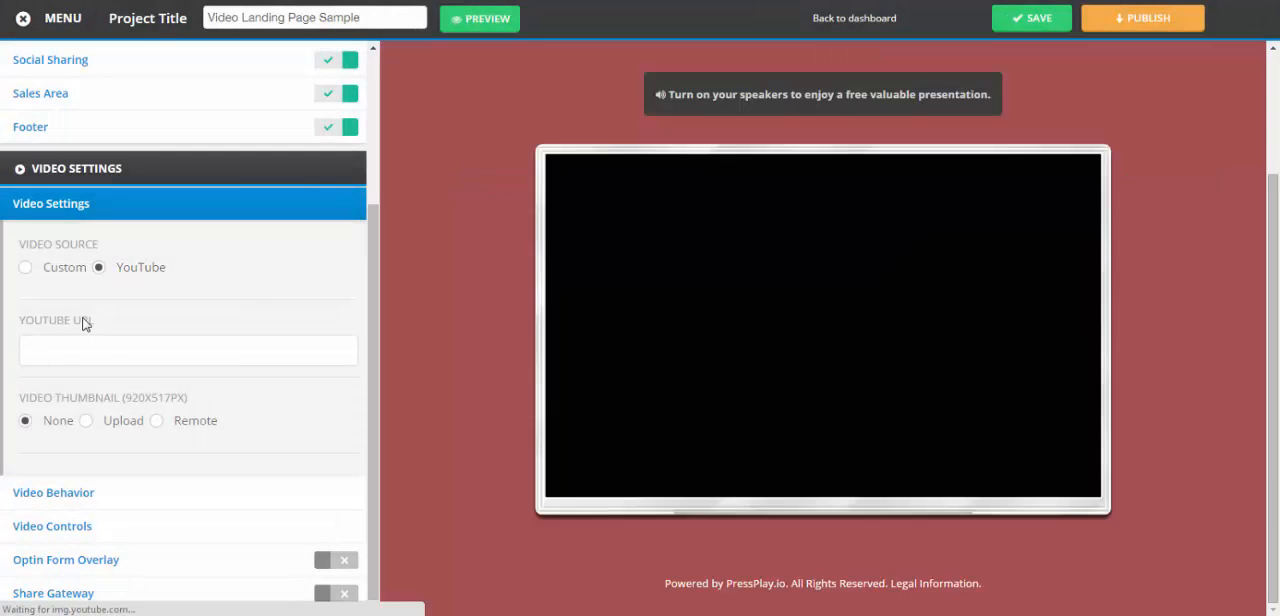
key("ctrl+Tab")
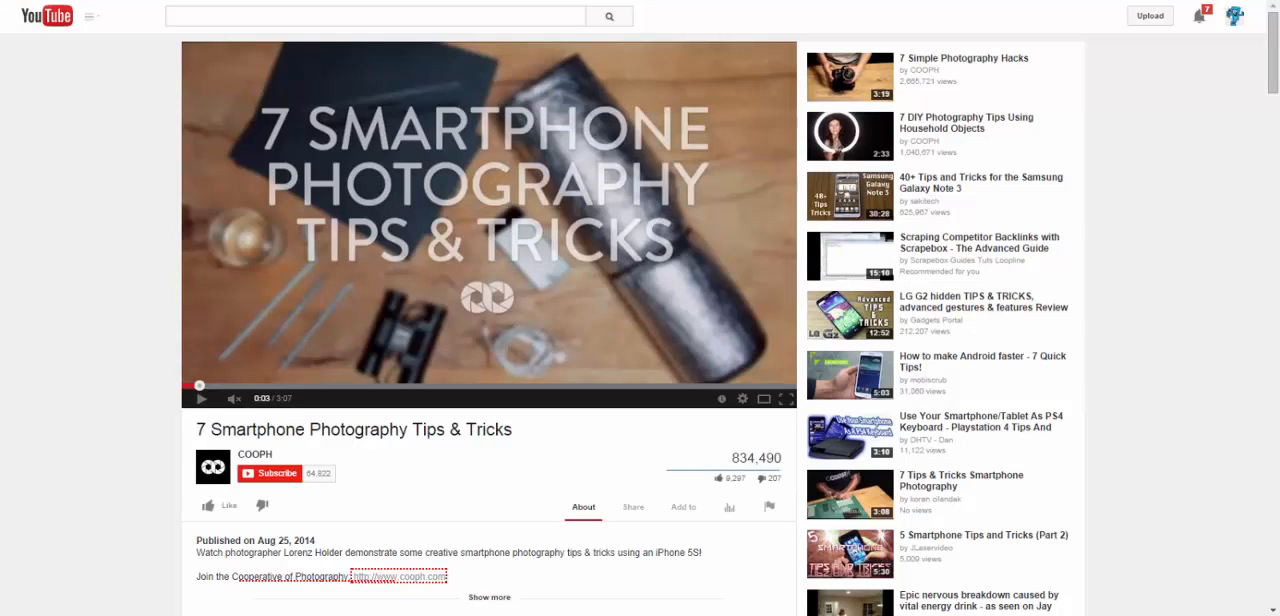
key("ctrl+shift+Tab")
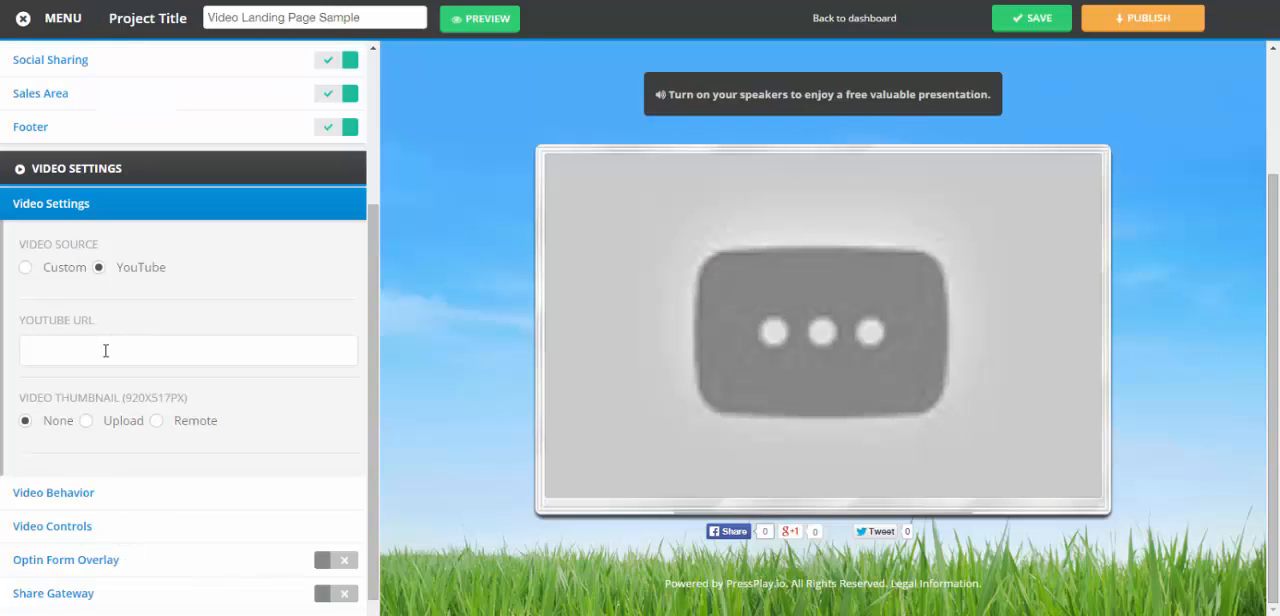
right_click(102, 349)
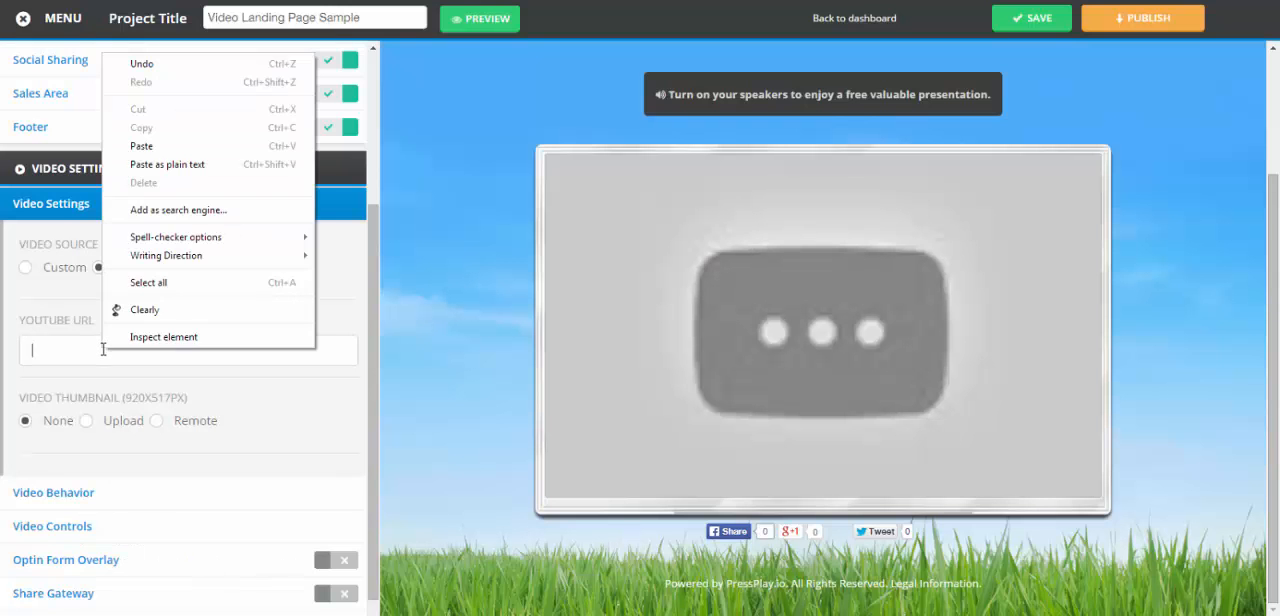
left_click(137, 146)
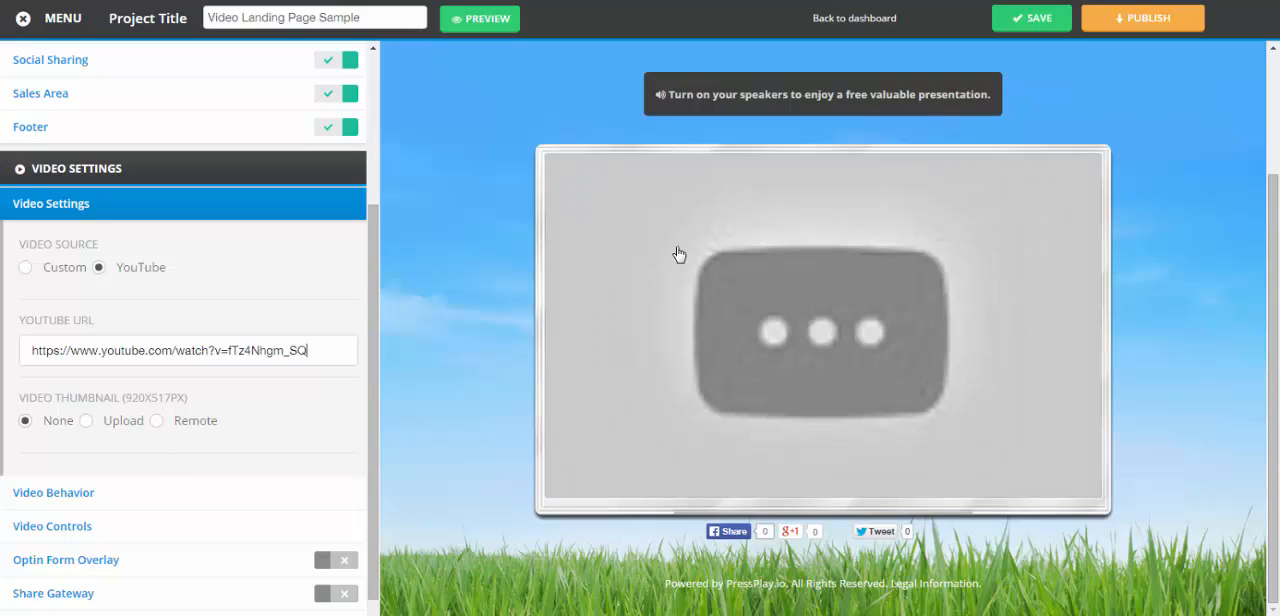
left_click(1046, 24)
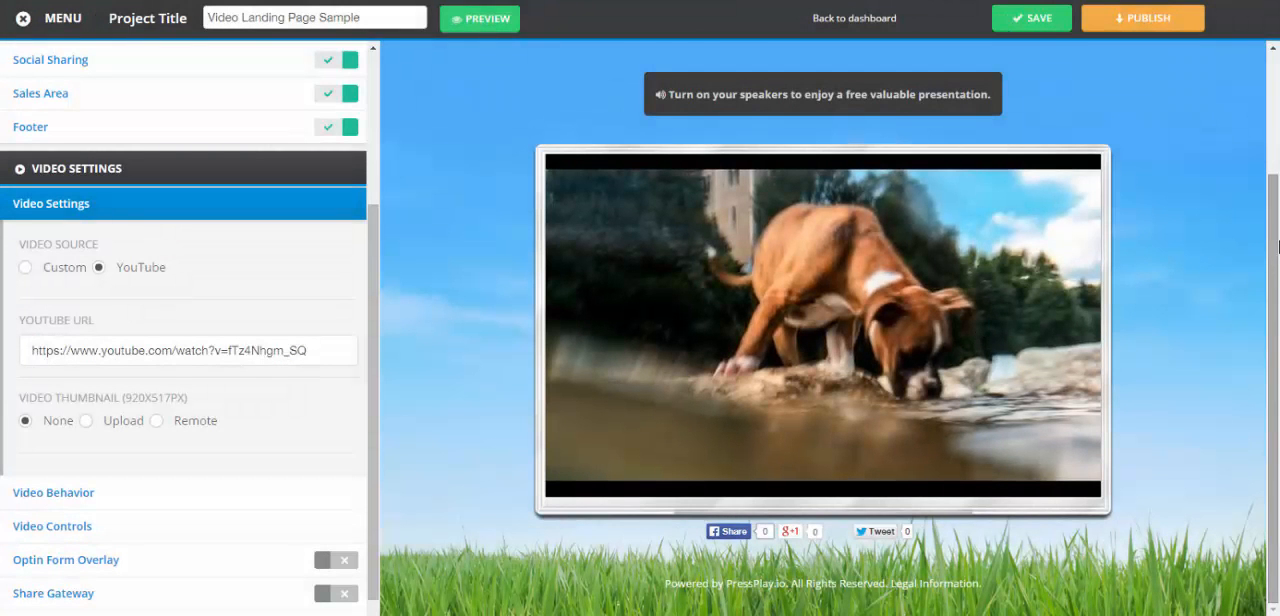
Try the Upload and Remote options for the video thumbnail, and set it back to None
left_click_drag(372, 239, 378, 323)
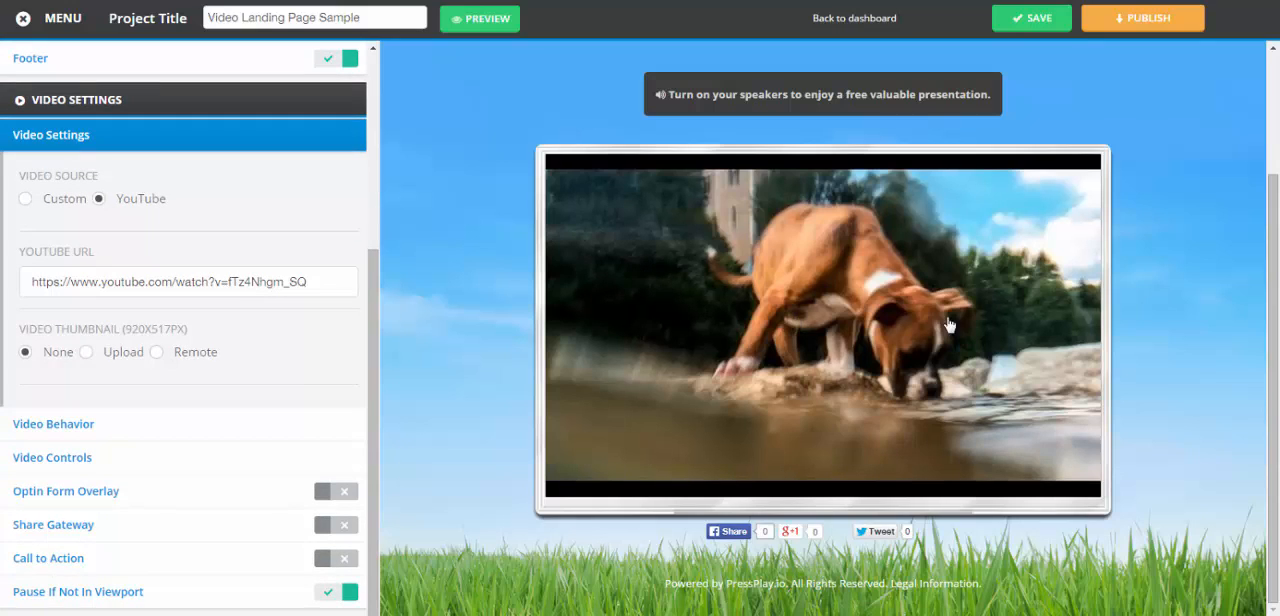
left_click(87, 353)
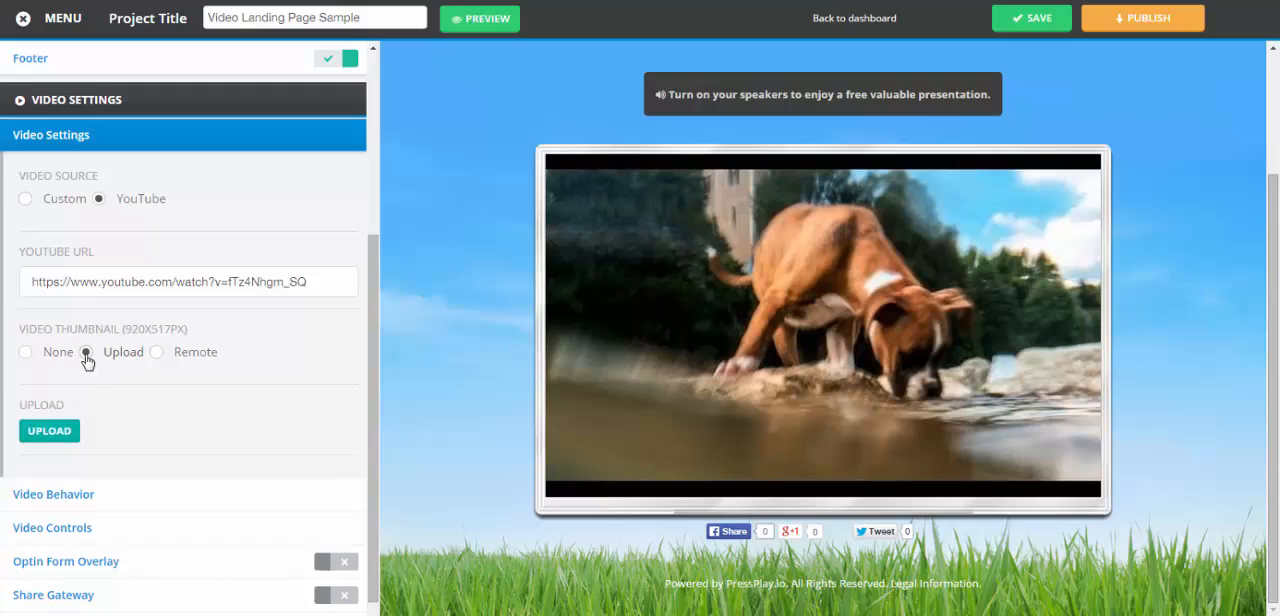
left_click(25, 352)
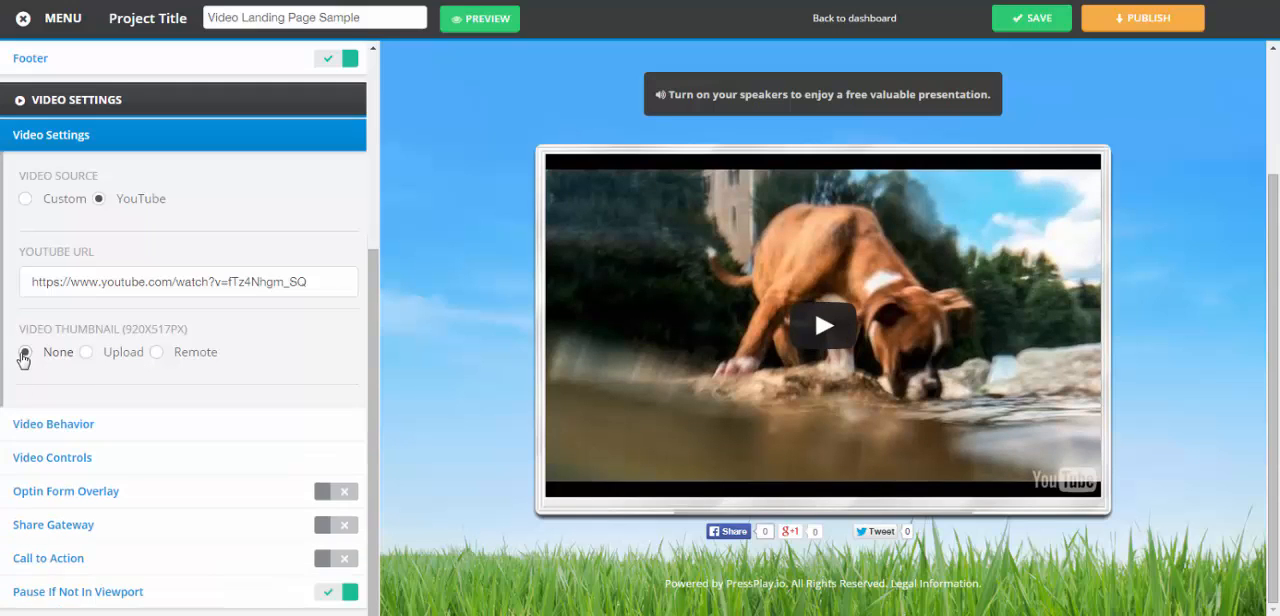
left_click(156, 354)
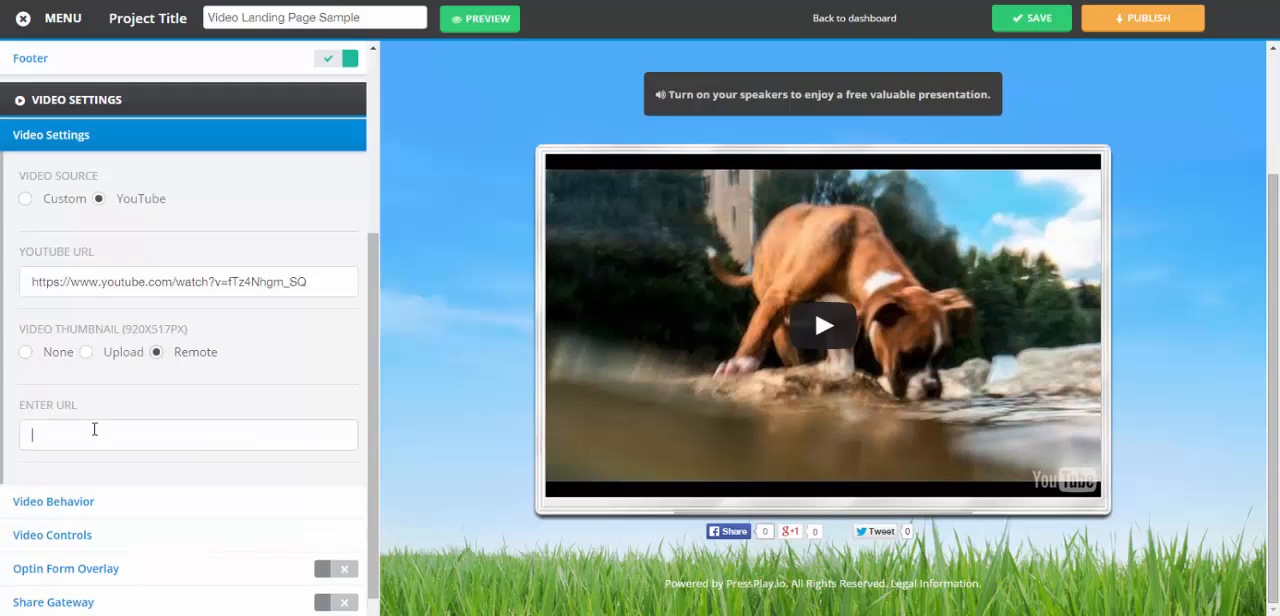
left_click(25, 352)
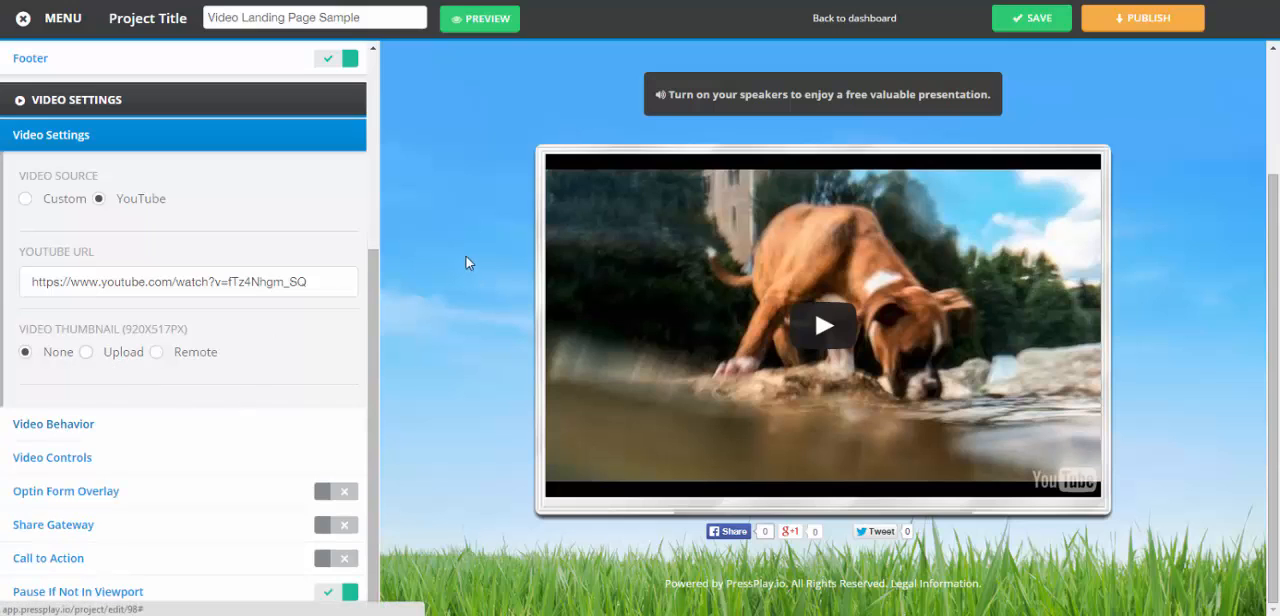
Enable auto start on page load in the video behavior settings
left_click(92, 150)
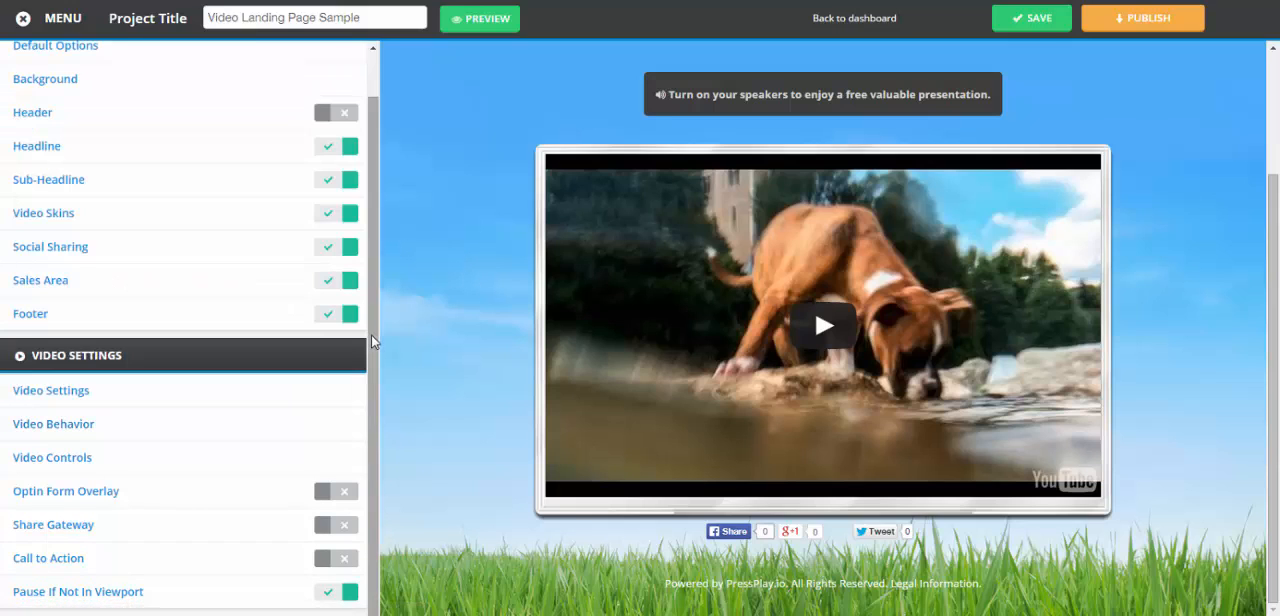
left_click(64, 426)
left_click_drag(371, 257, 369, 394)
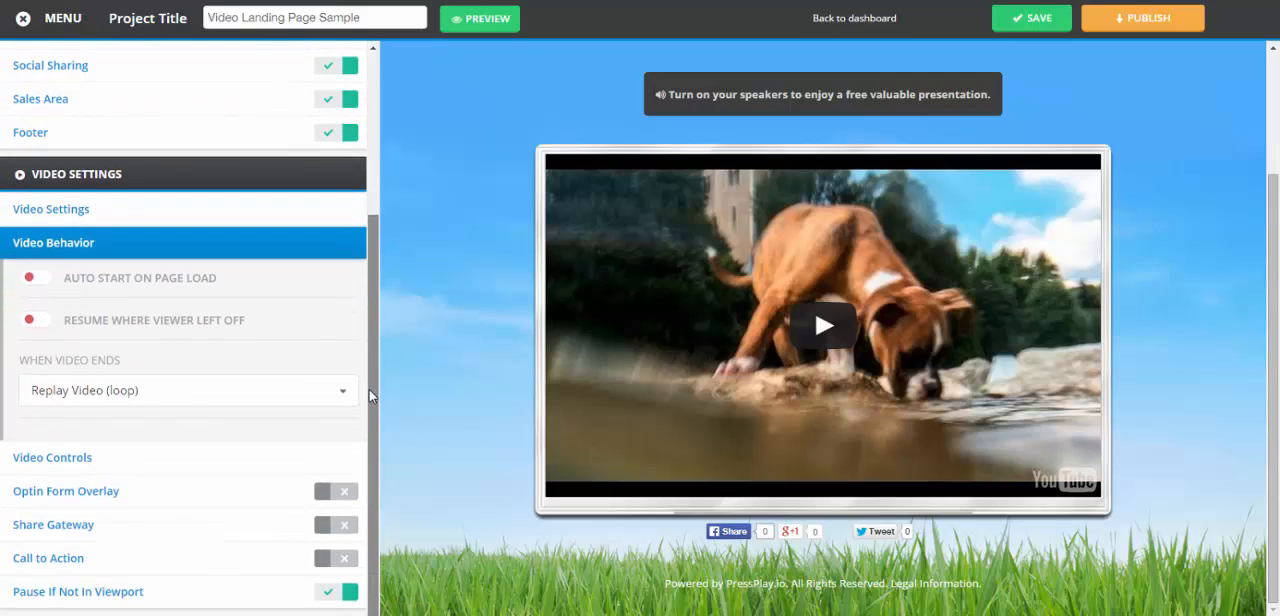
left_click(44, 281)
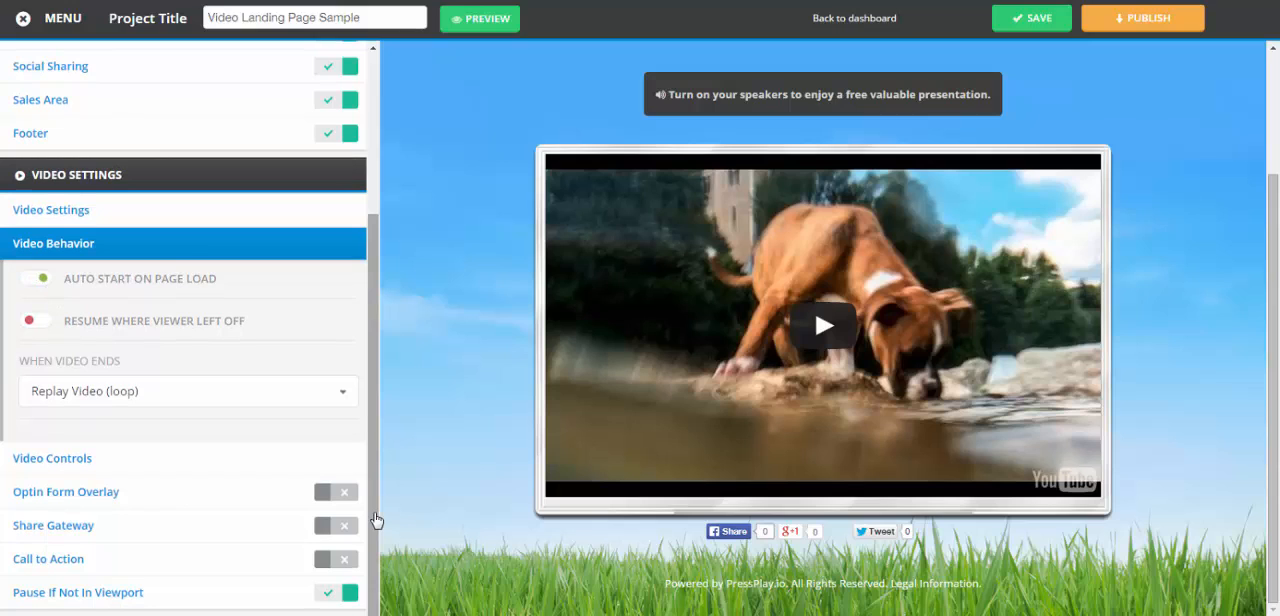
Try resuming where the viewer left off, turn it off again, and keep Replay Video (loop) as the end behavior
left_click(44, 321)
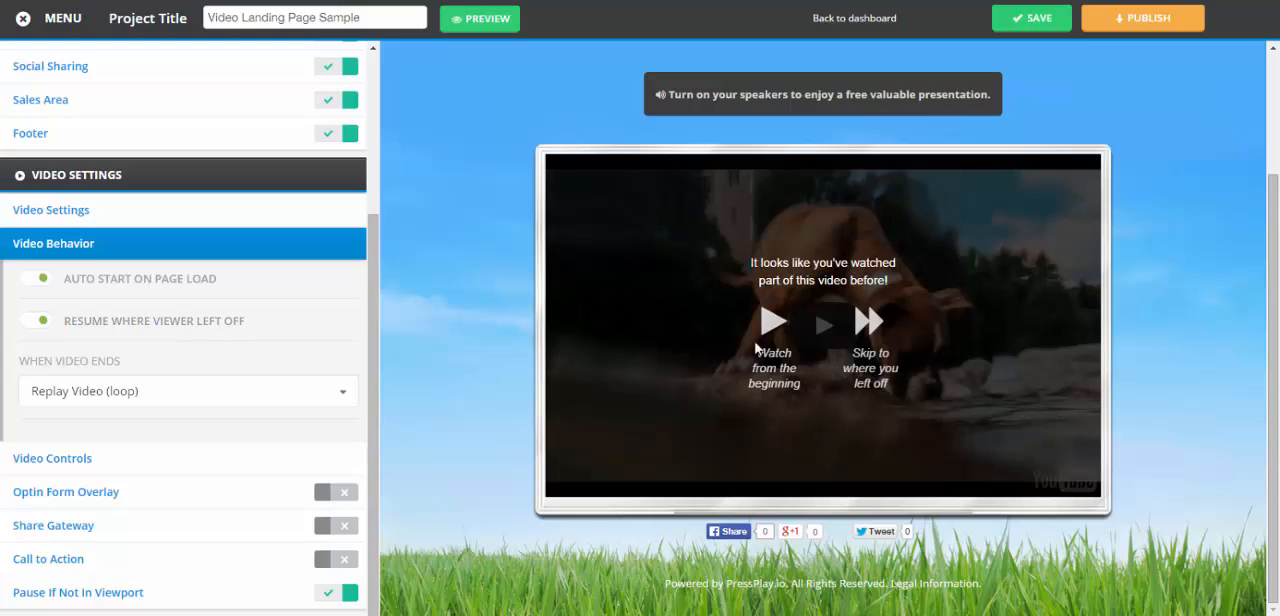
left_click(33, 320)
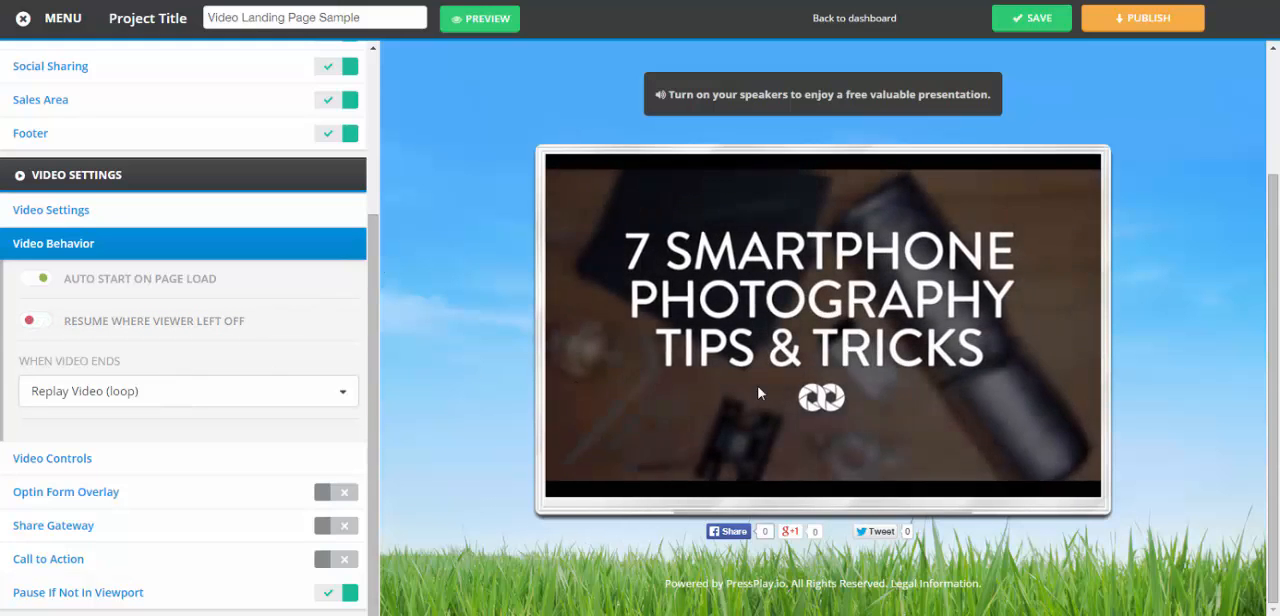
left_click(753, 390)
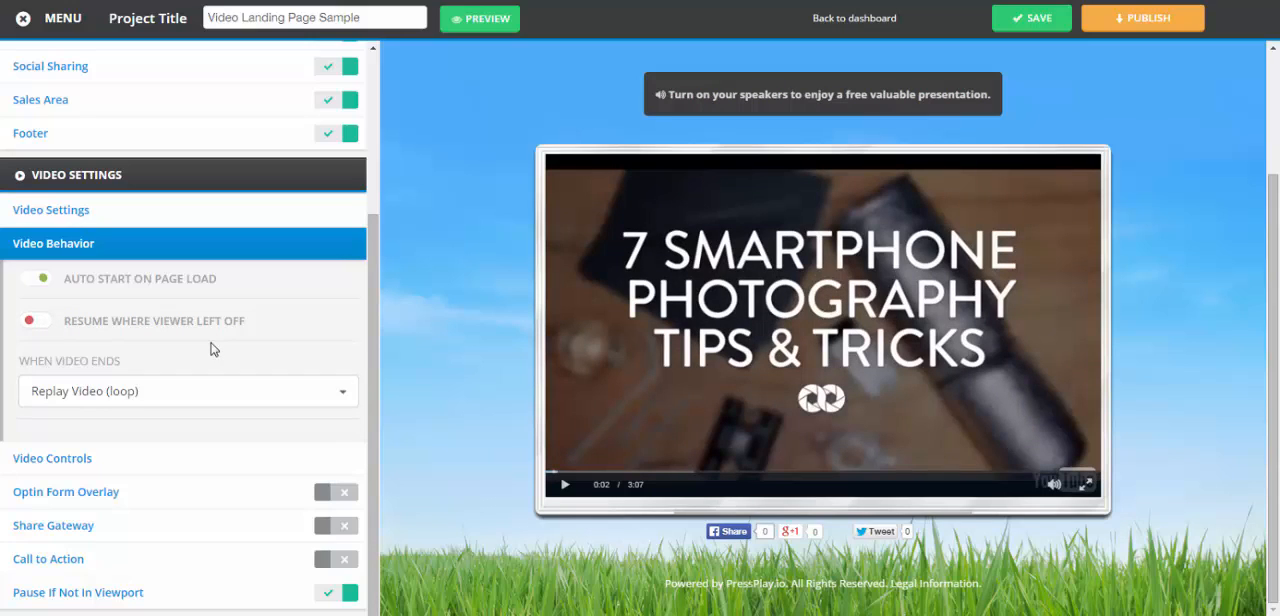
left_click(48, 401)
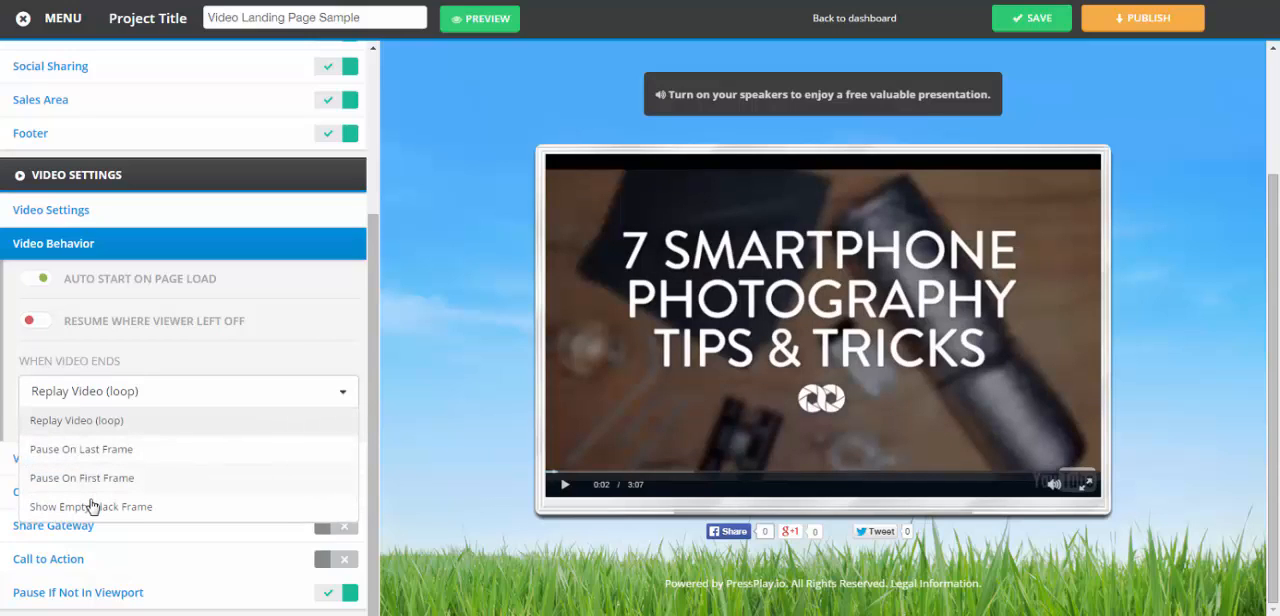
left_click(64, 396)
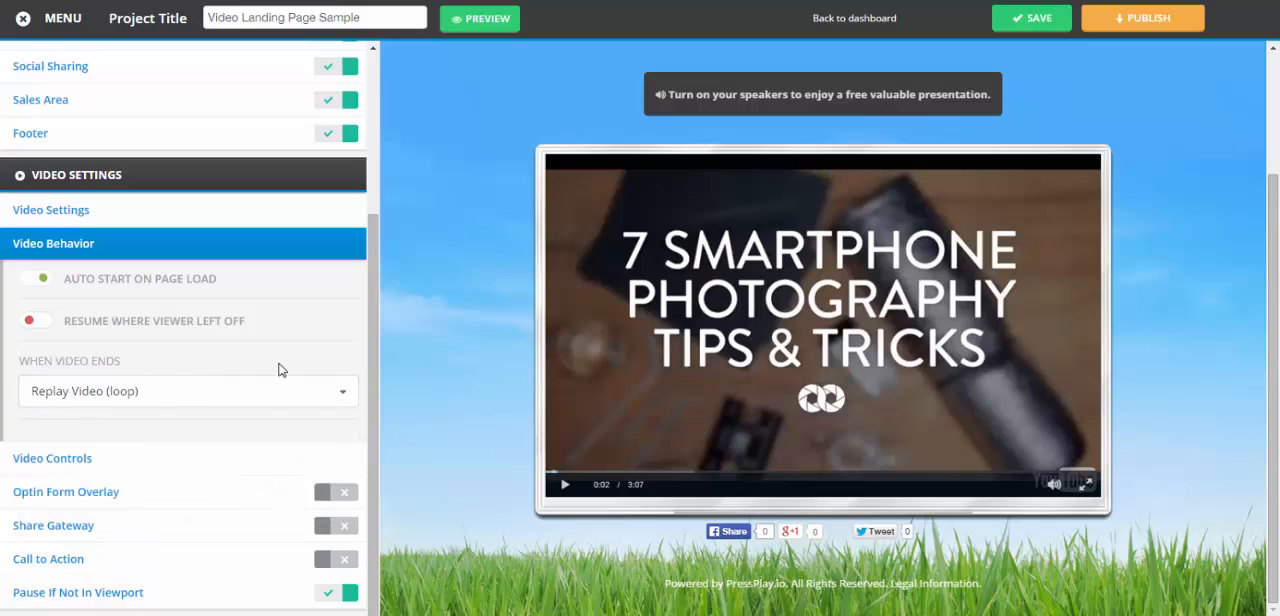
Turn off the video's control bar, play button, progress bar, mute volume toggle and full screen toggle
left_click(230, 457)
left_click_drag(377, 300, 380, 432)
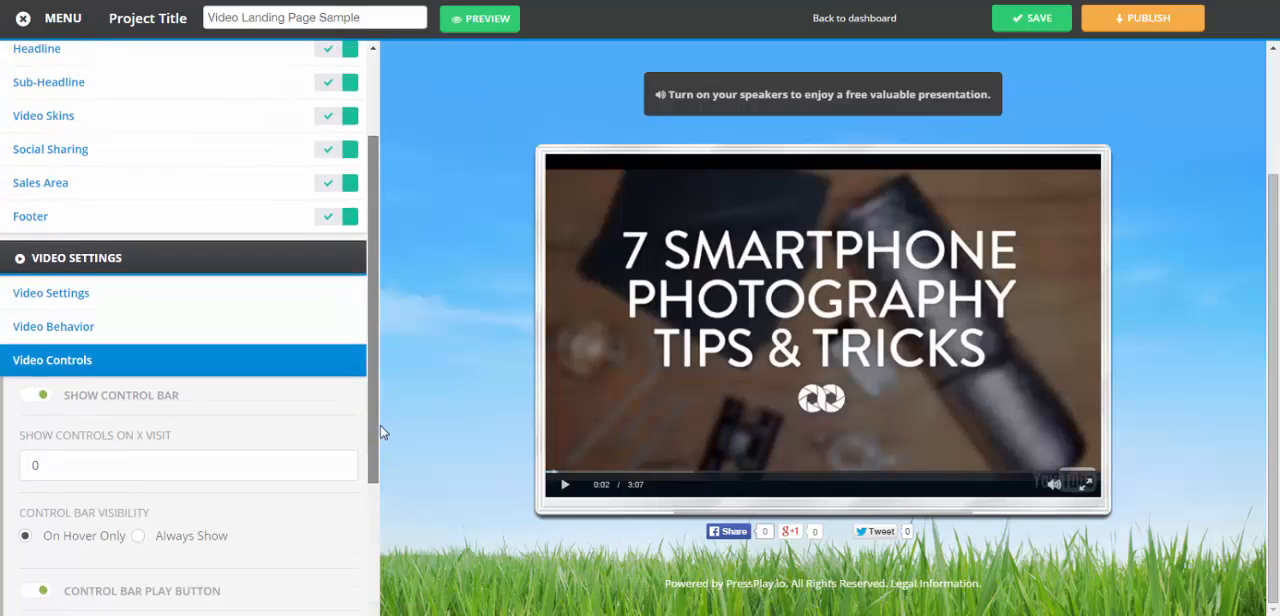
scroll(381, 445, "down", 3)
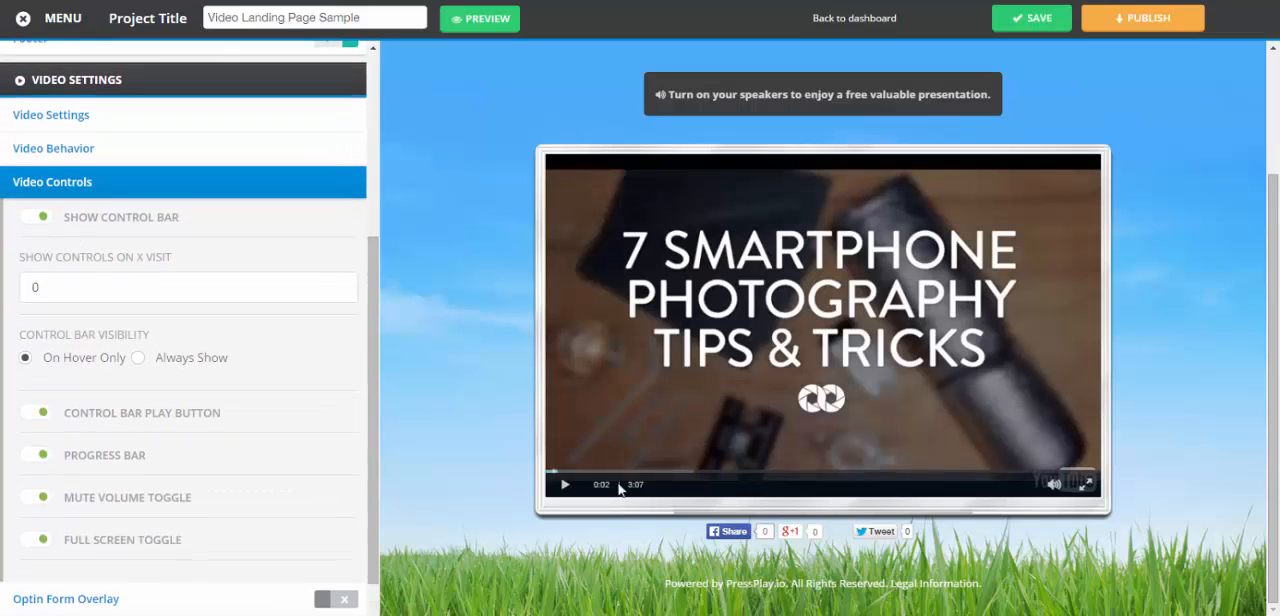
left_click(25, 220)
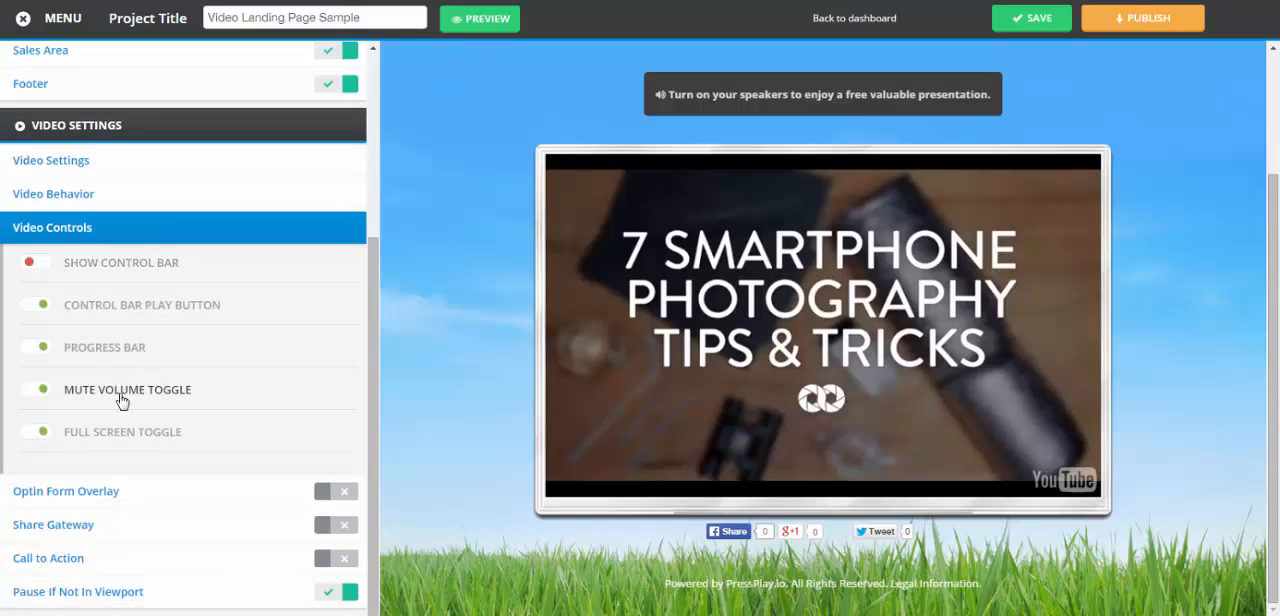
left_click(30, 314)
left_click(29, 354)
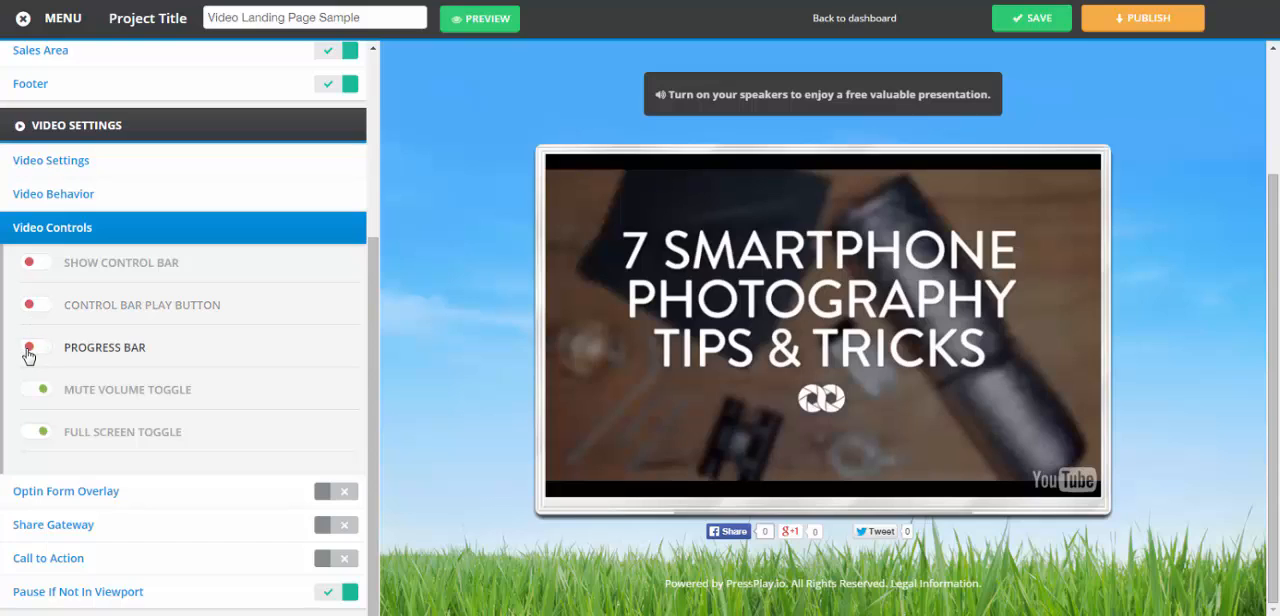
left_click(29, 390)
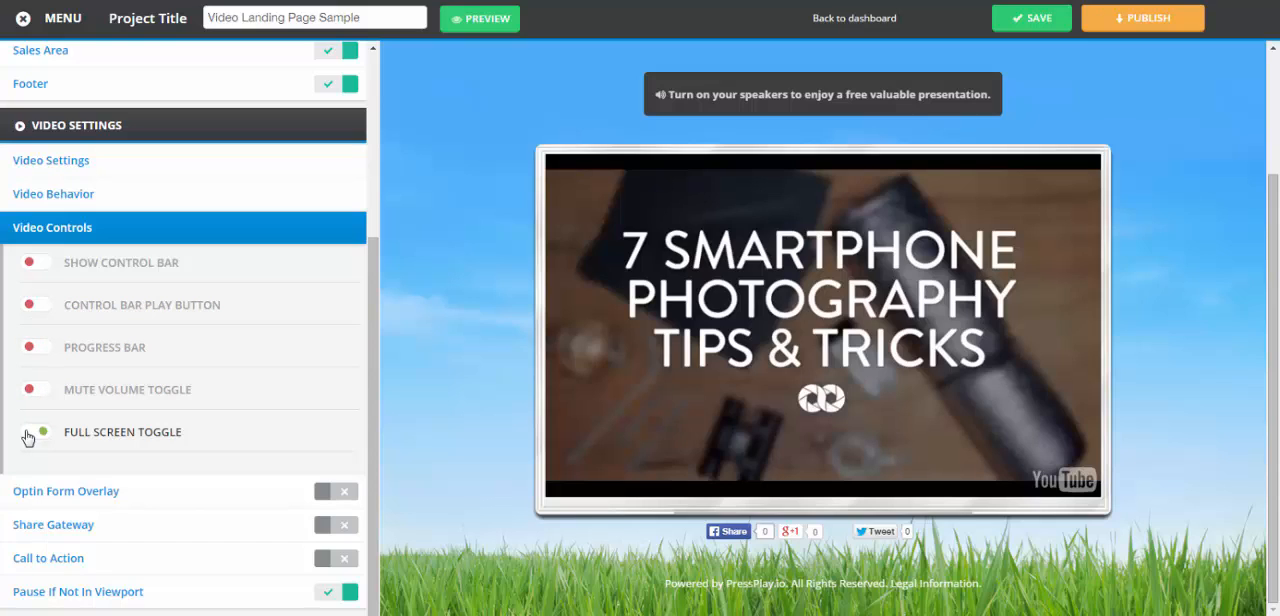
left_click(29, 432)
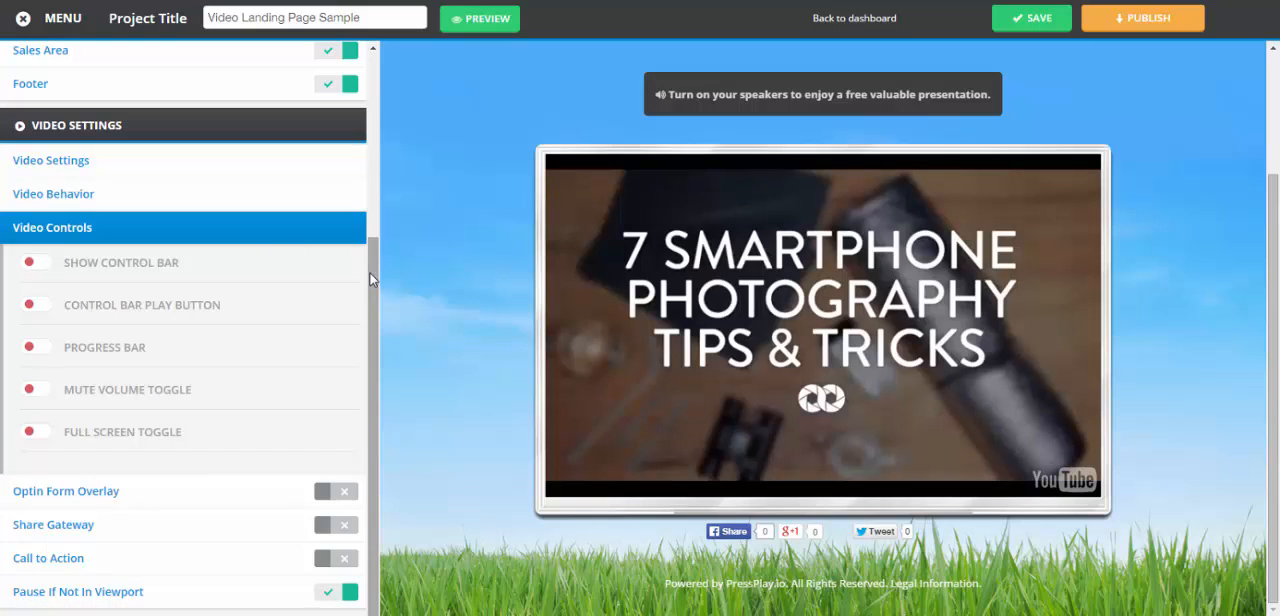
Open the optin form overlay options and look through them as far as the skip button setting
left_click(45, 491)
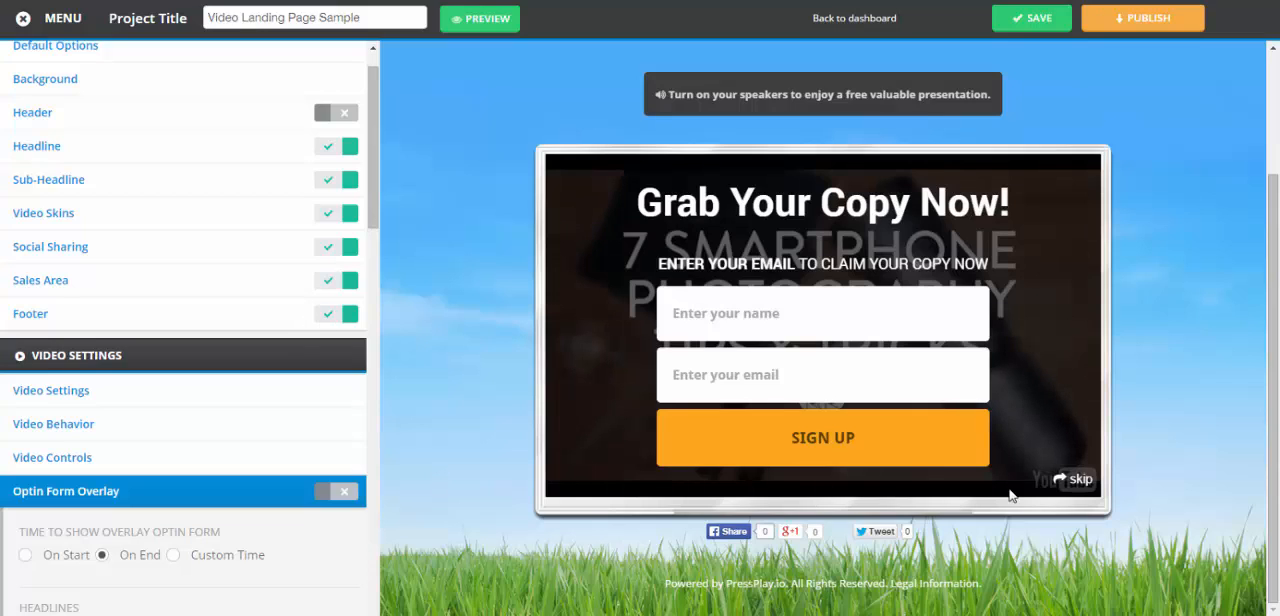
scroll(363, 236, "down", 4)
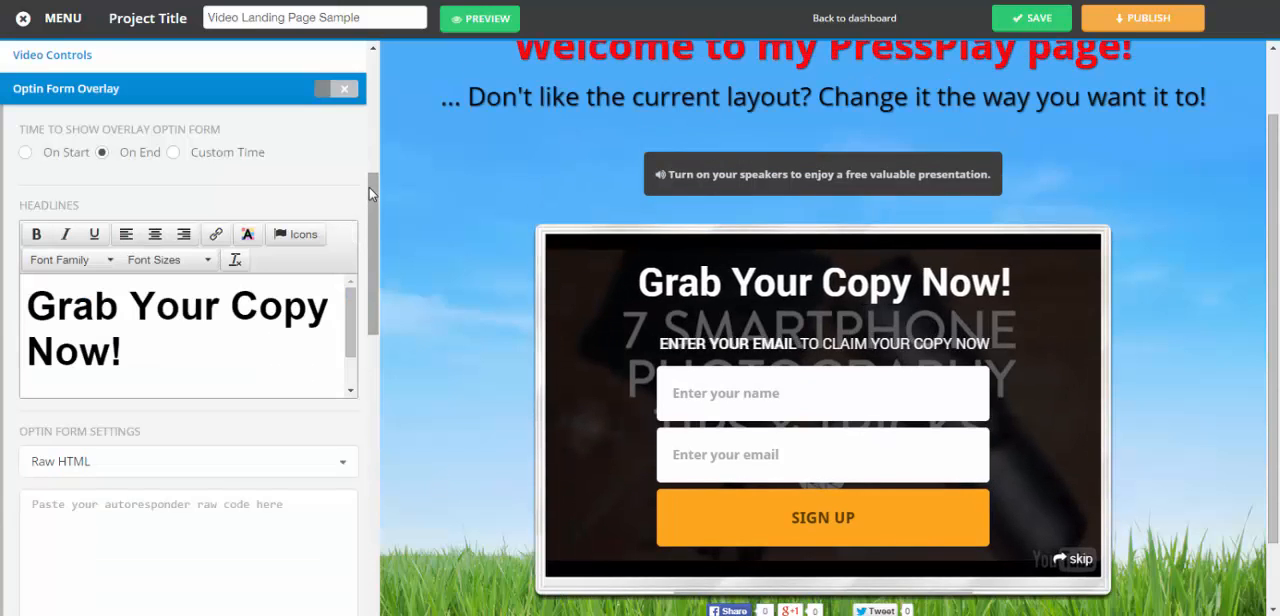
left_click_drag(369, 187, 366, 518)
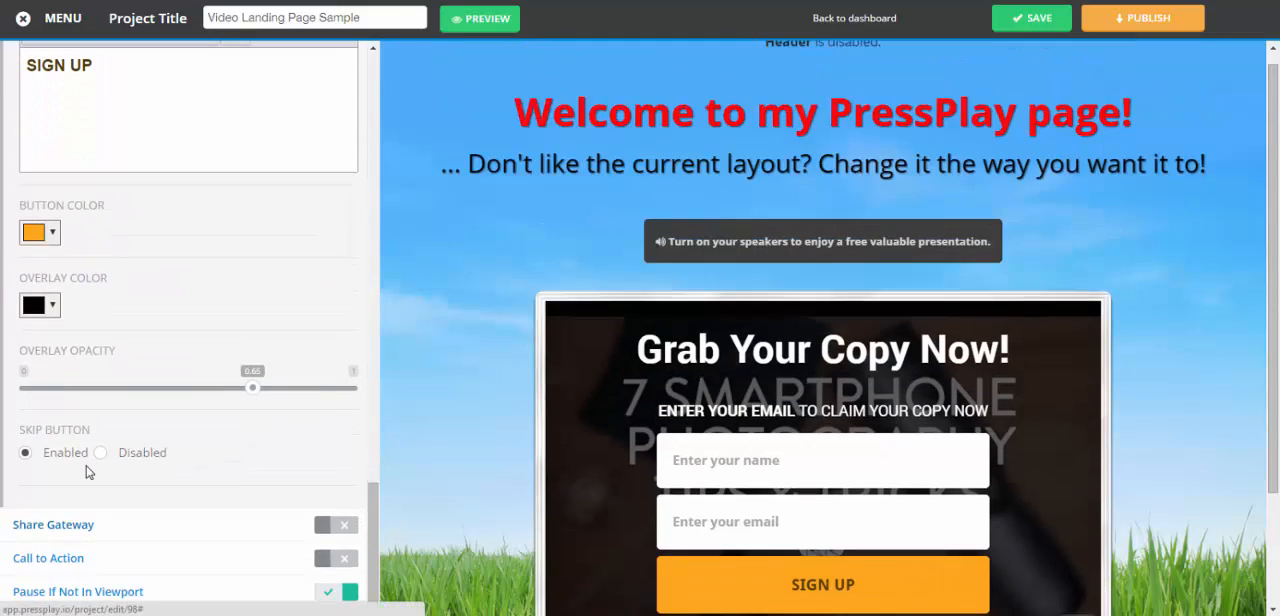
Try disabling the skip button on the optin form overlay, and enable it again
left_click(99, 454)
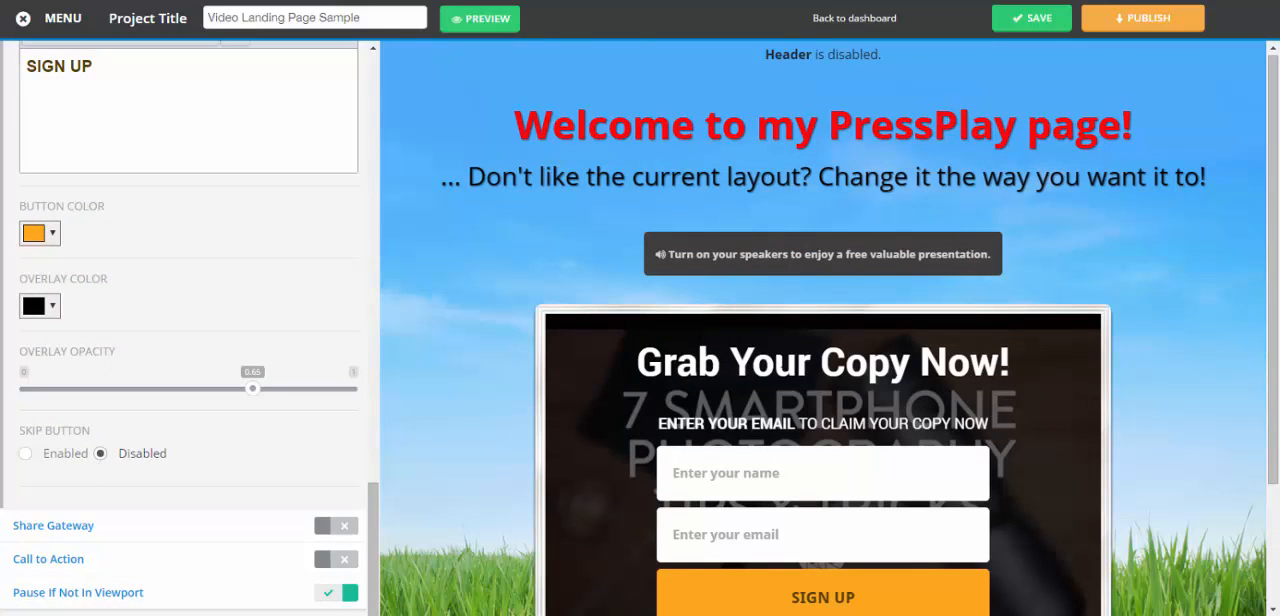
left_click_drag(1276, 187, 1276, 306)
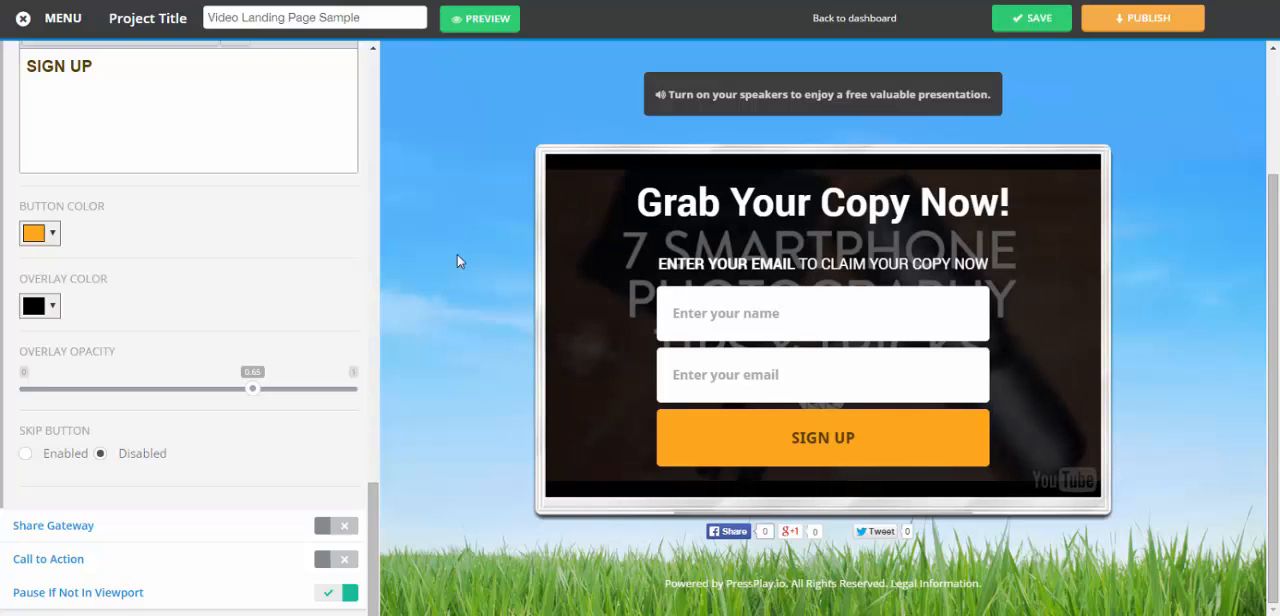
left_click_drag(1273, 440, 1273, 318)
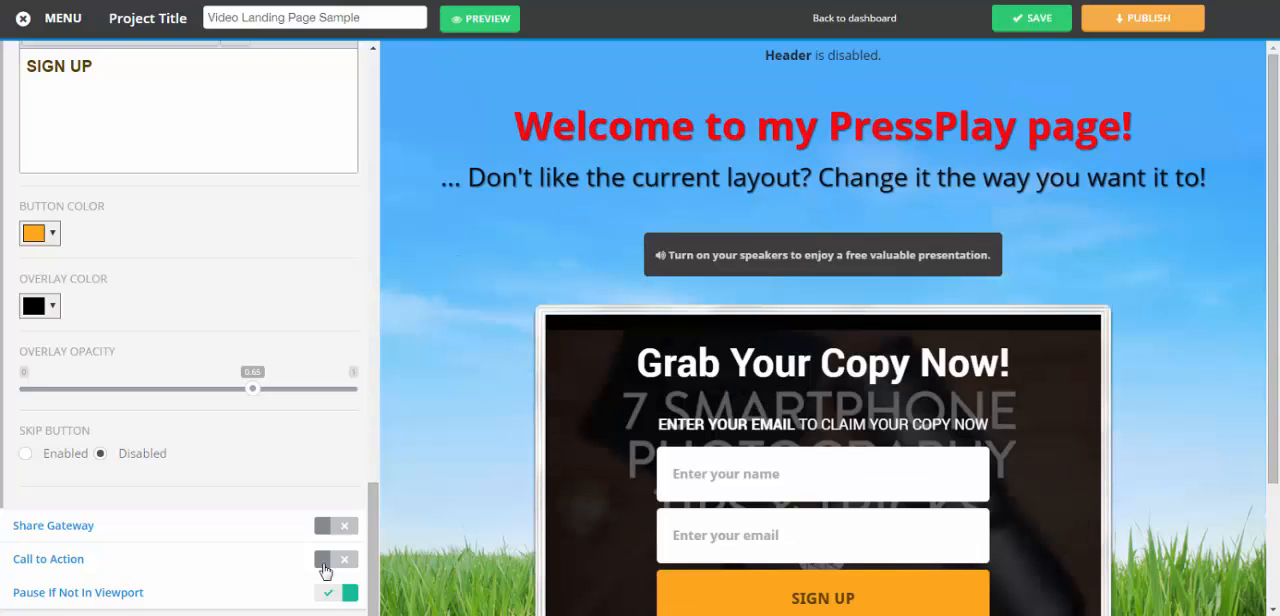
left_click(25, 454)
scroll(756, 489, "down", 3)
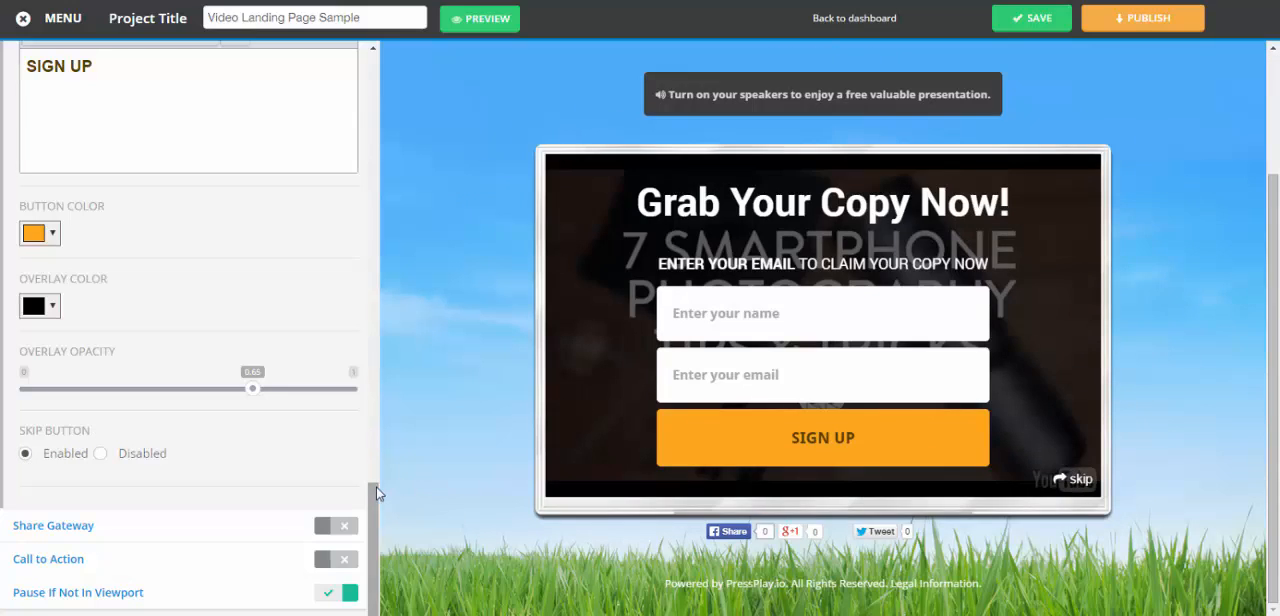
Review the optin form's Raw HTML and field settings, and set the overlay form to show On Start
left_click_drag(373, 492, 372, 240)
left_click(100, 324)
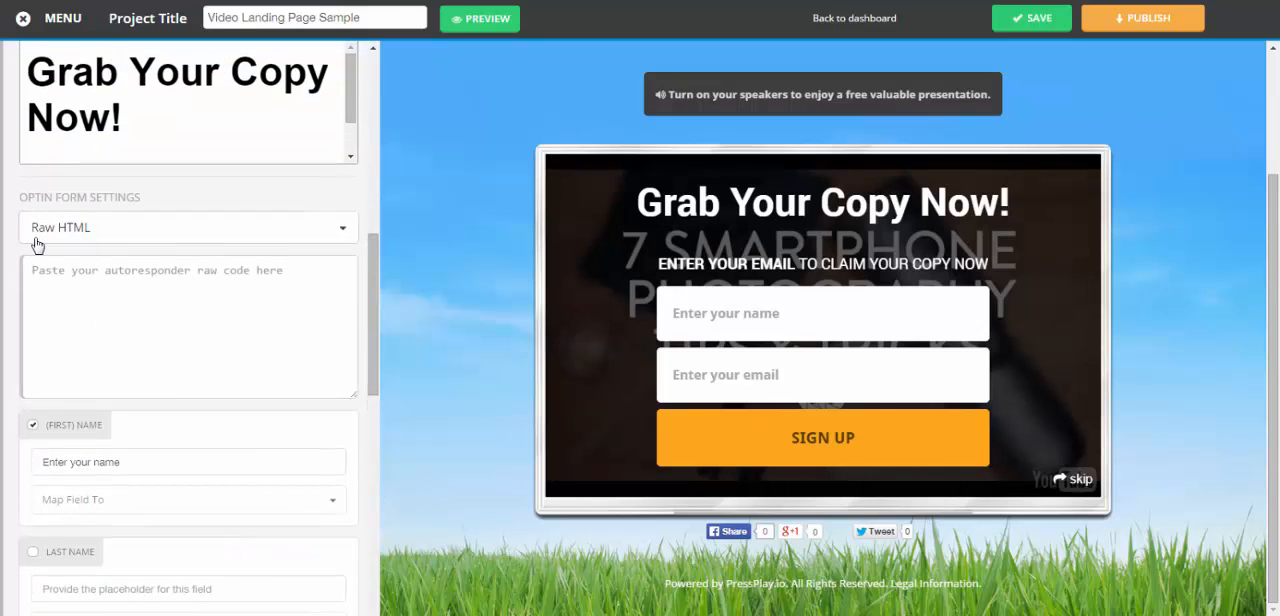
scroll(45, 288, "up", 3)
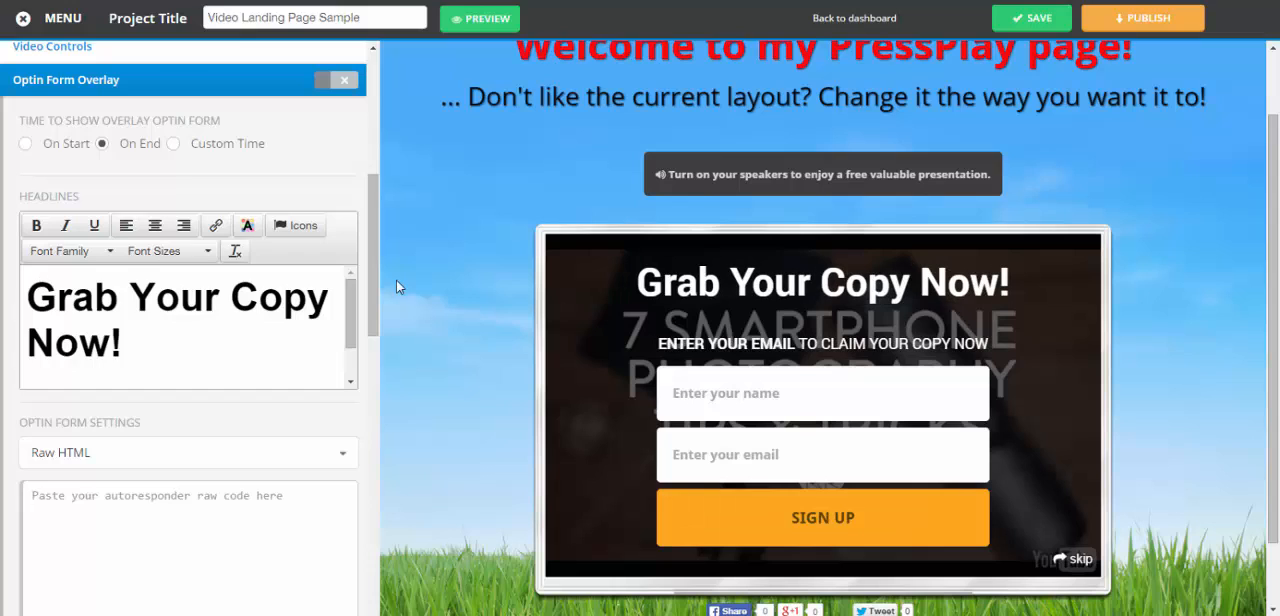
scroll(101, 330, "down", 2)
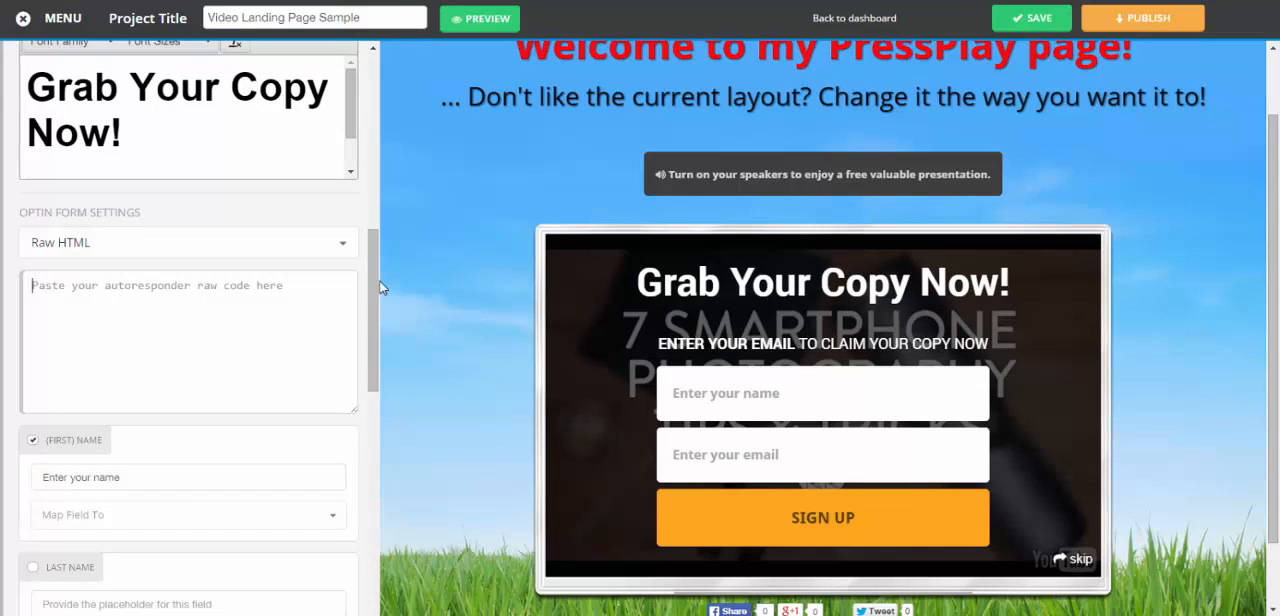
scroll(373, 268, "up", 4)
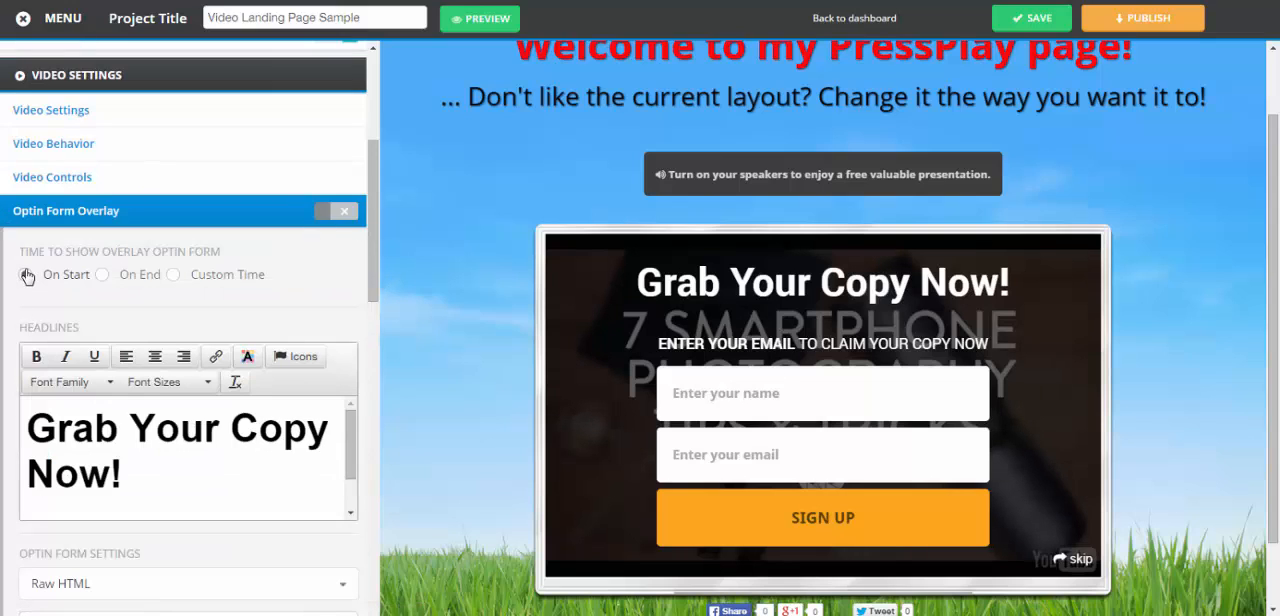
Set the optin form overlay to show at a custom time, try 20 seconds, clear the value and close the overlay options
left_click(106, 275)
left_click(173, 275)
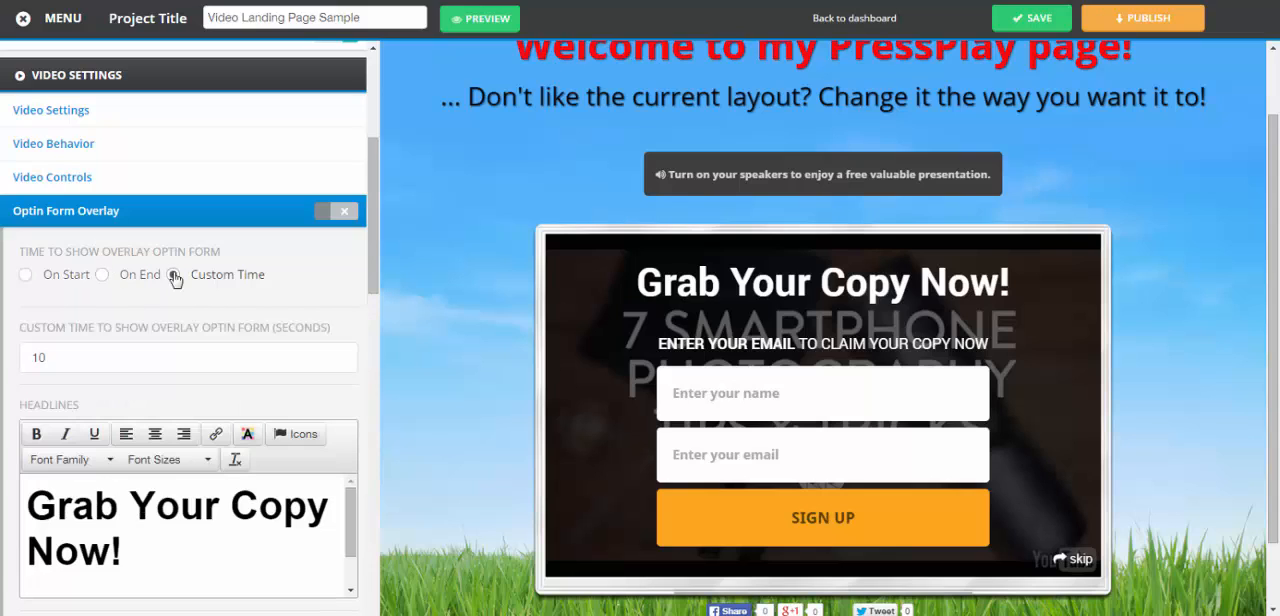
left_click_drag(86, 354, 2, 391)
key("BackSpace")
type("20")
key("BackSpace")
key("BackSpace")
left_click(166, 209)
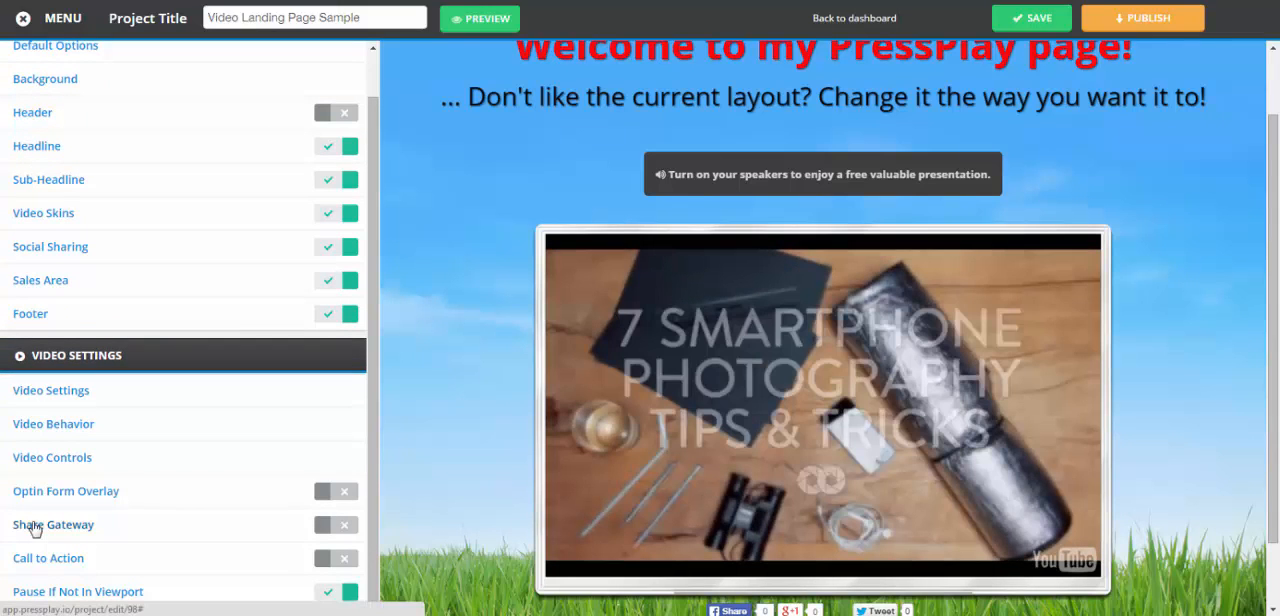
Review the Share Gateway's timing, information text, Facebook button designs and shared post fields, and close its options
left_click(34, 526)
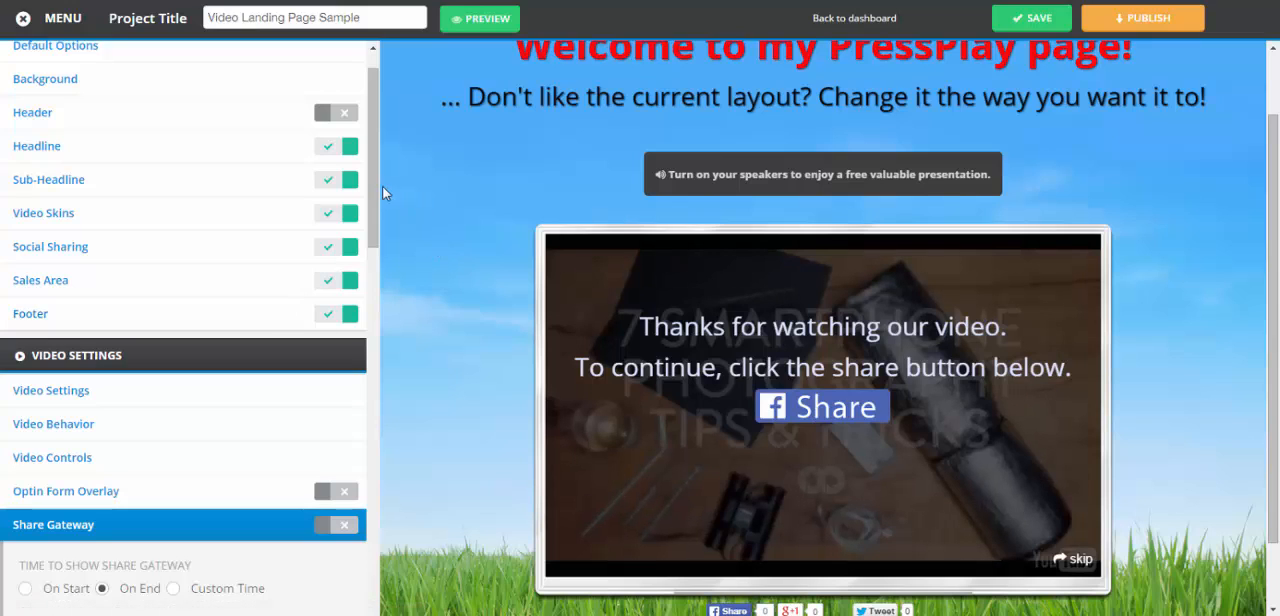
scroll(14, 242, "down", 3)
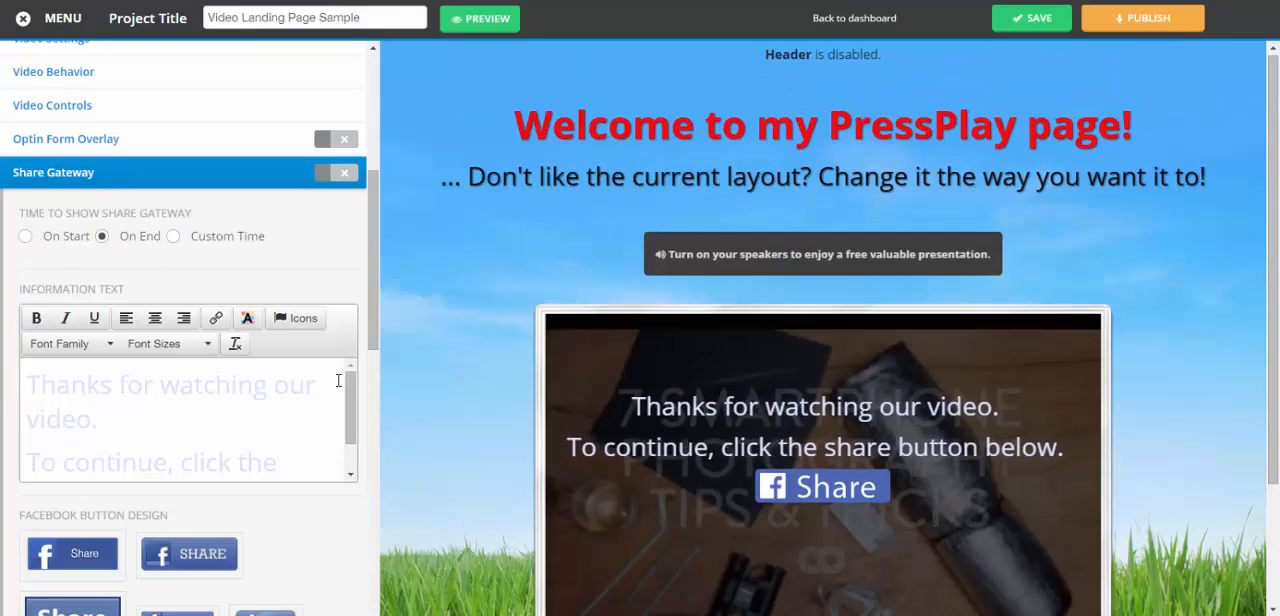
left_click_drag(370, 330, 369, 423)
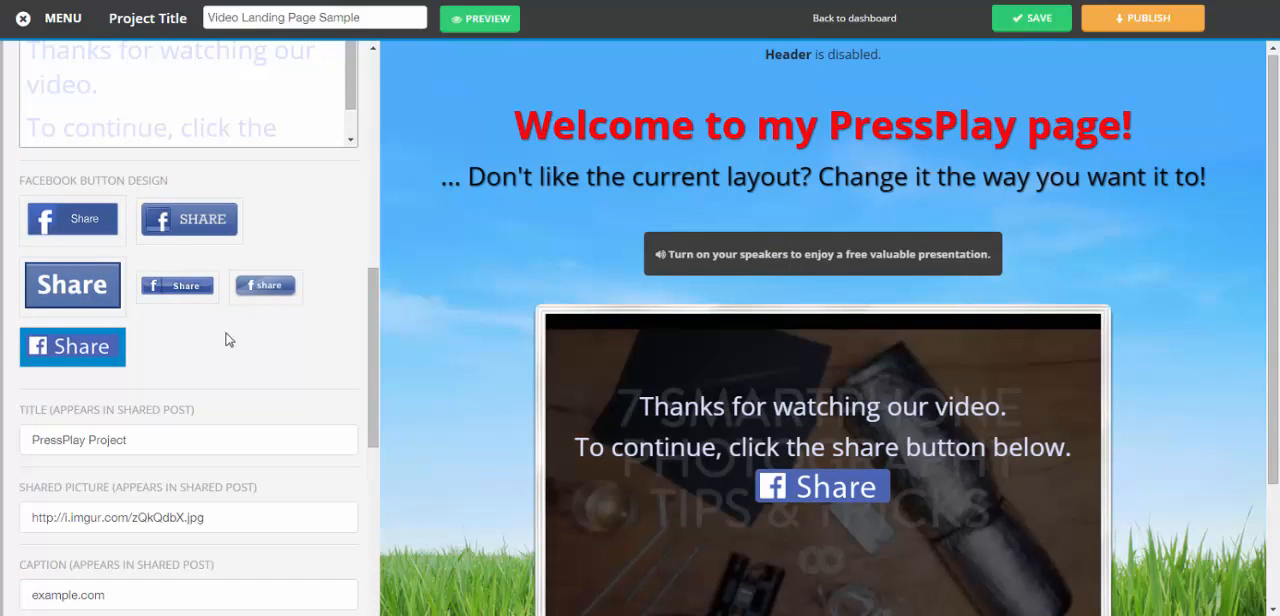
scroll(104, 234, "down", 3)
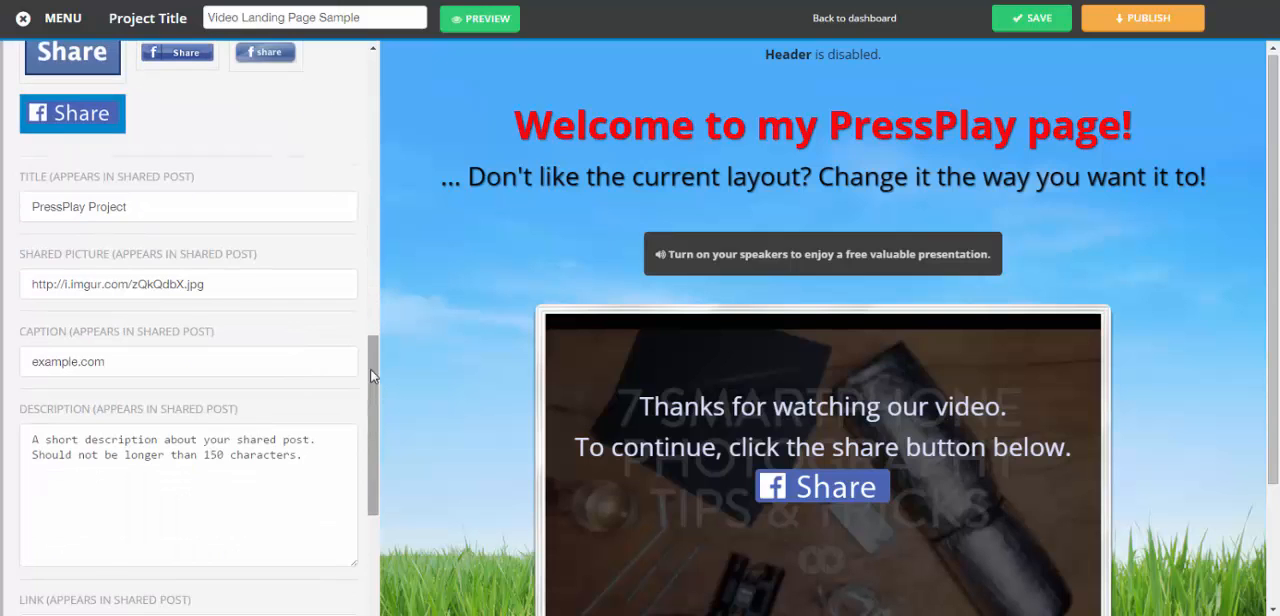
left_click_drag(369, 373, 369, 218)
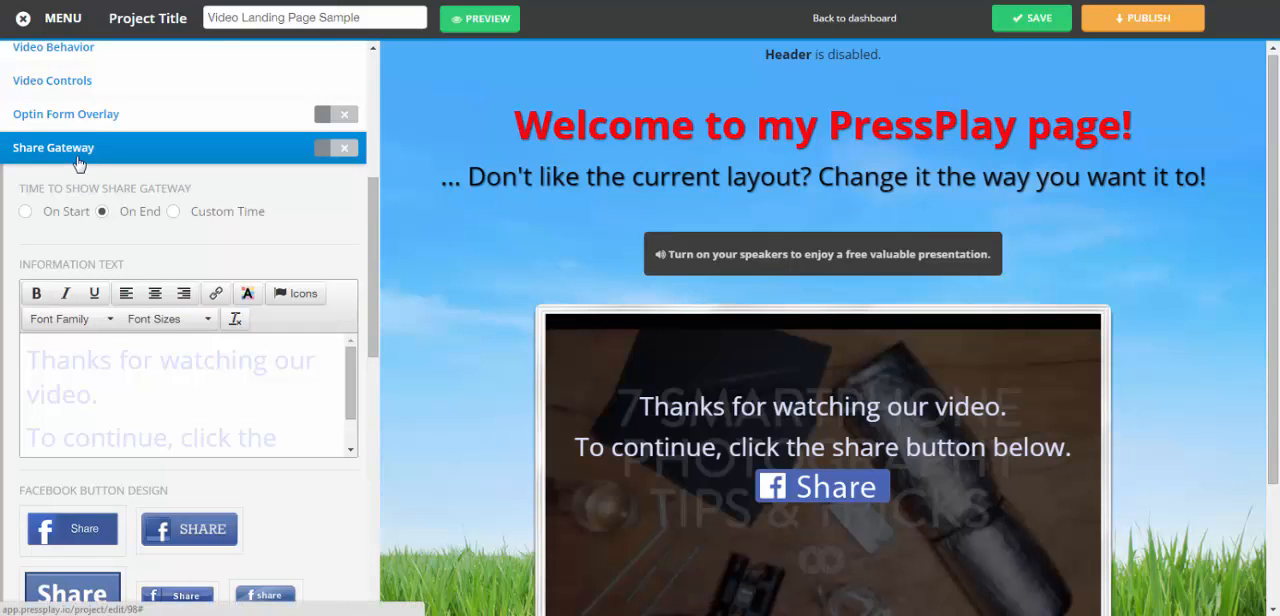
left_click(79, 158)
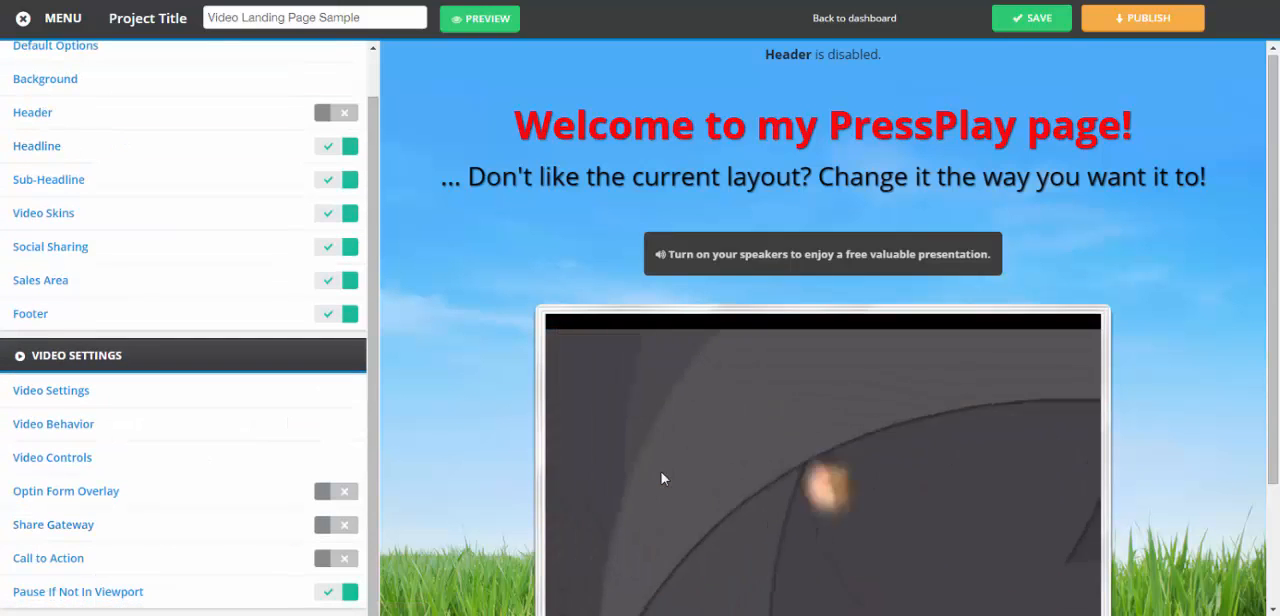
Open the Call to Action options, try the Image and HTML content types, and return to Text
left_click(35, 558)
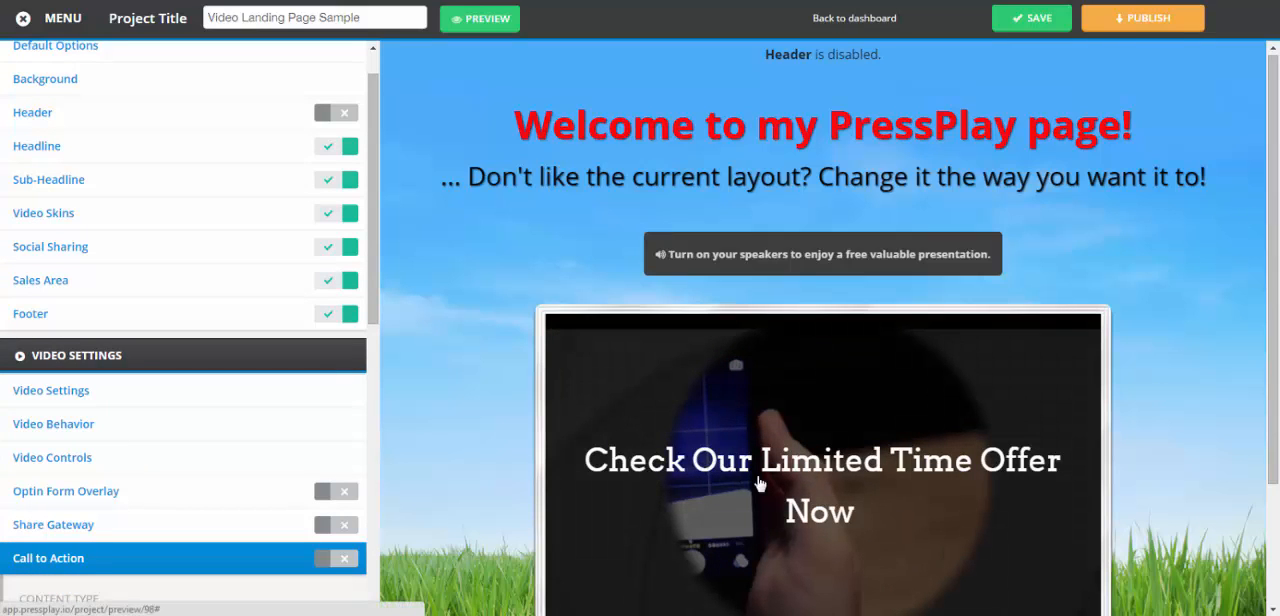
scroll(907, 511, "down", 3)
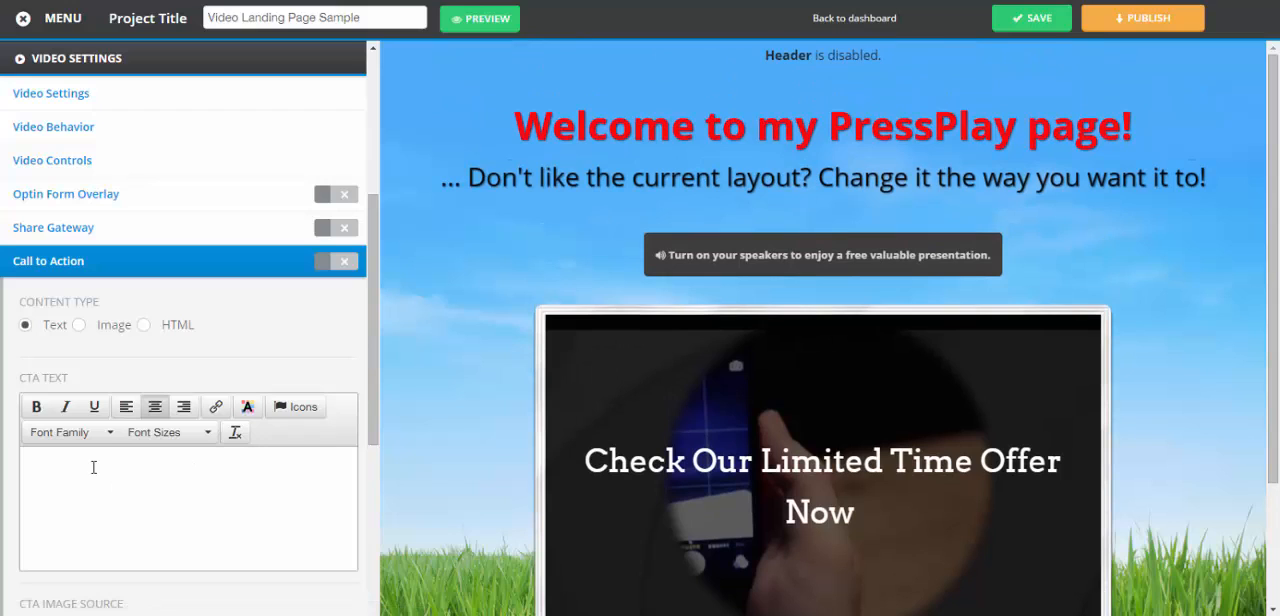
left_click(77, 325)
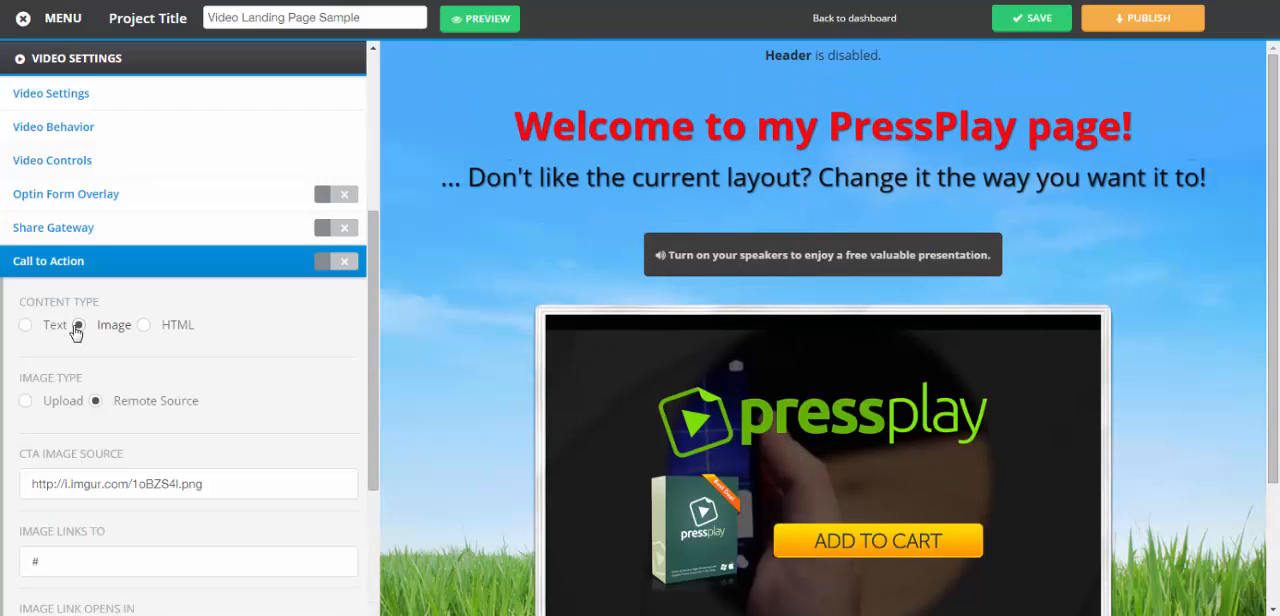
left_click(145, 326)
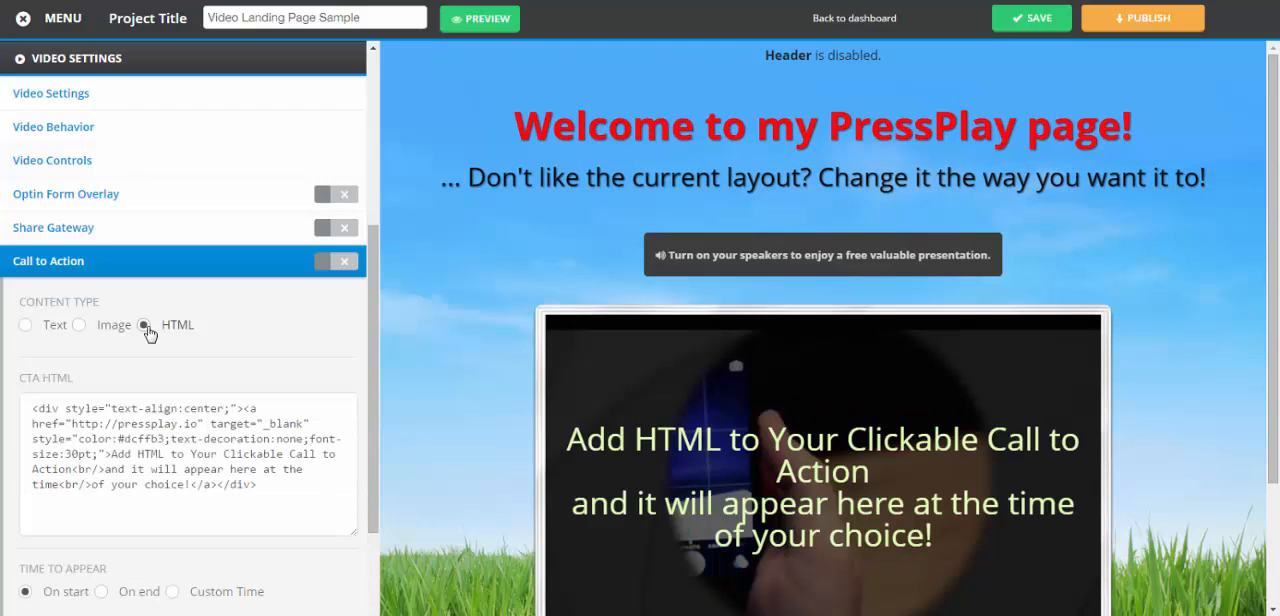
left_click(25, 325)
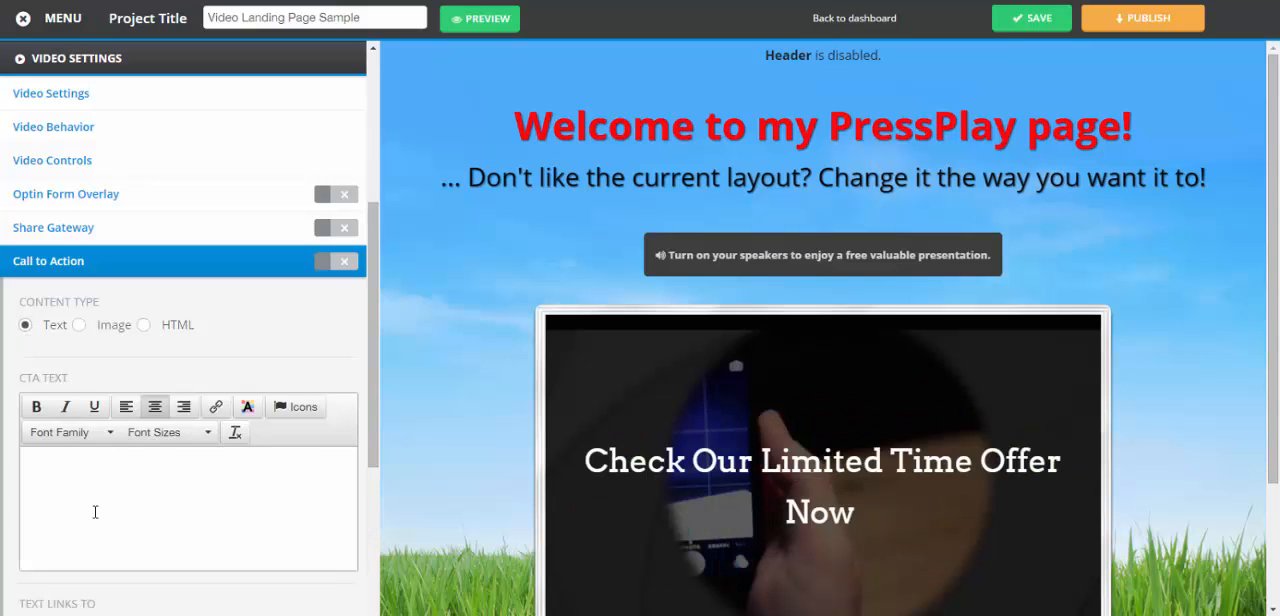
Review the Call to Action's text link, time to appear, background color and overlay opacity settings, and close its options
scroll(372, 300, "down", 4)
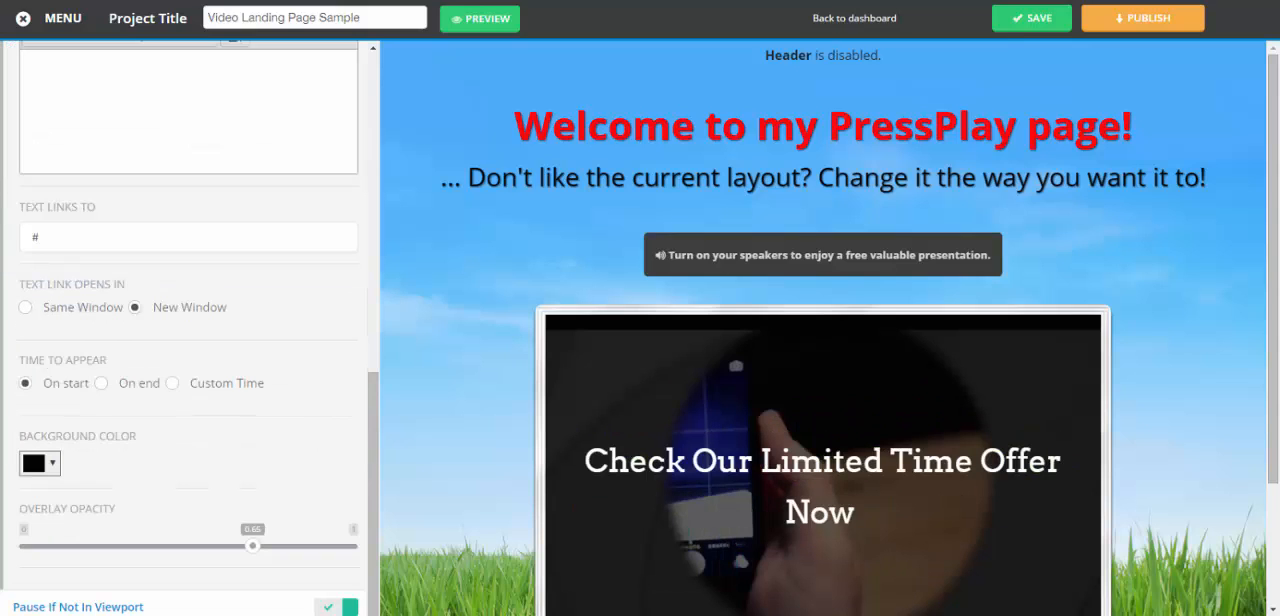
scroll(200, 383, "up", 3)
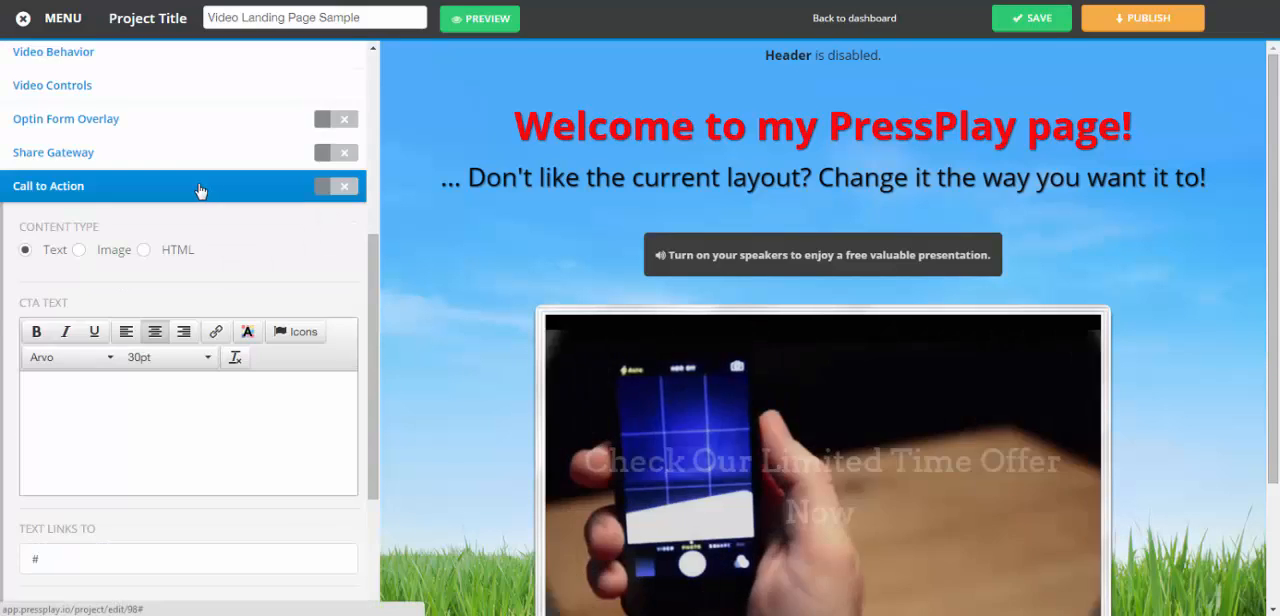
left_click(200, 190)
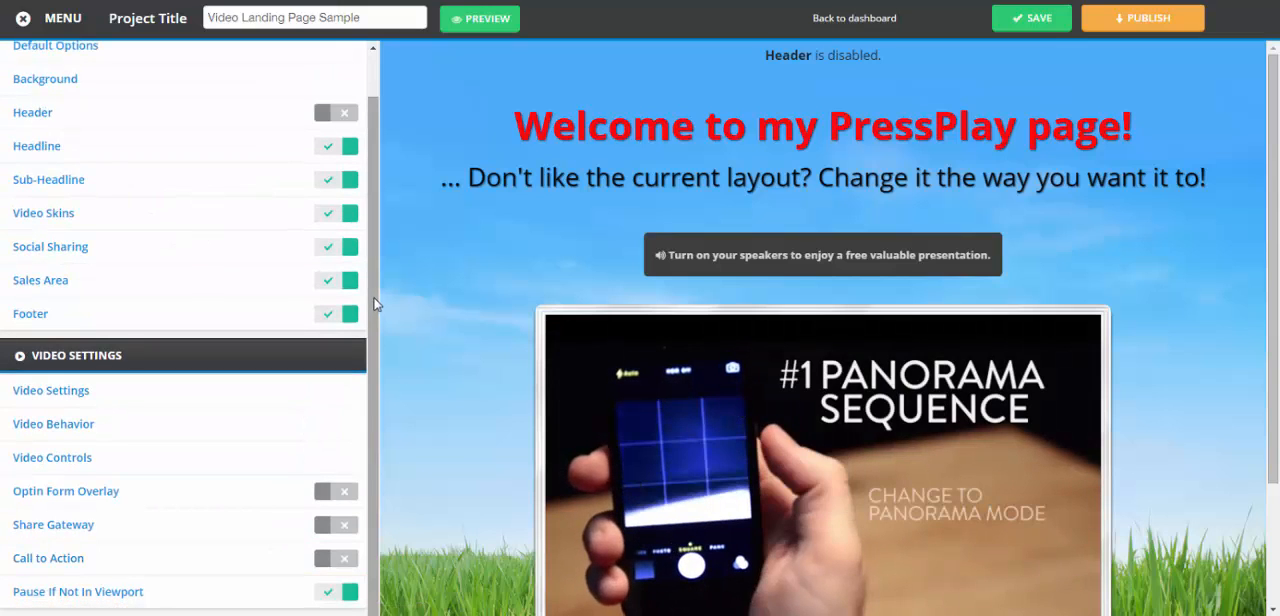
Check the Pause If Not In Viewport option and preview the landing page
left_click(55, 595)
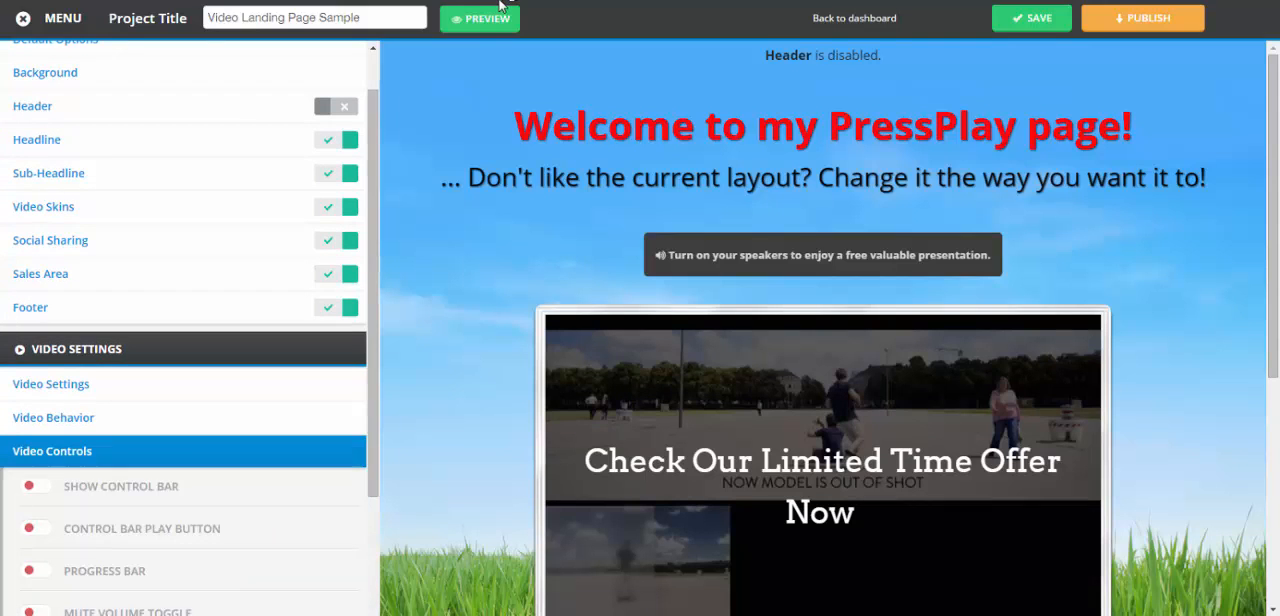
left_click(478, 22)
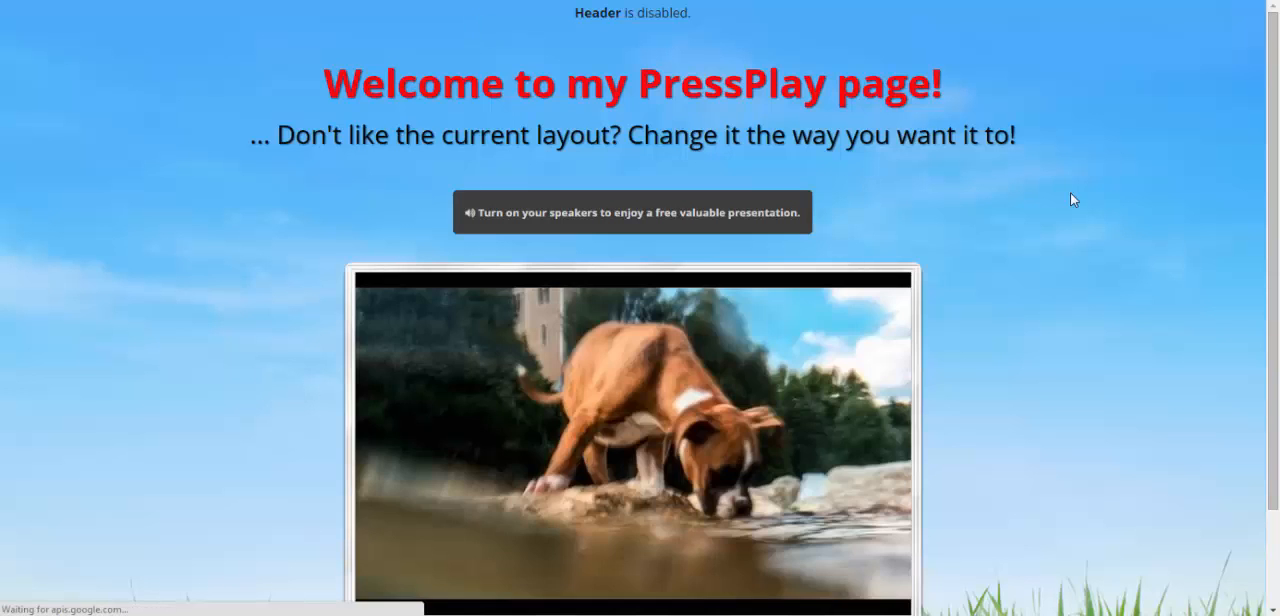